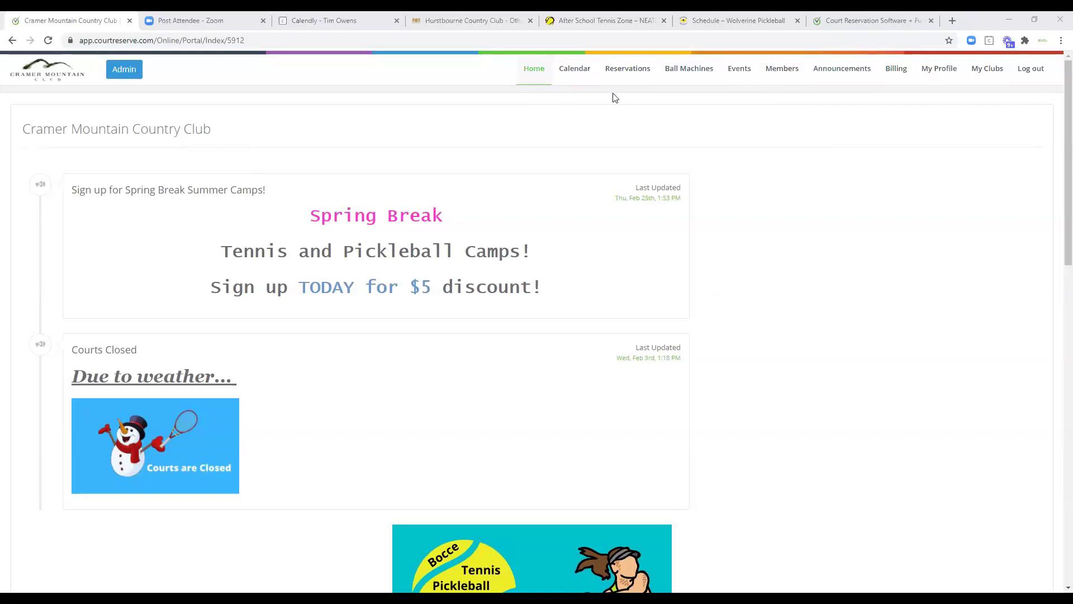
# Open the club's Events calendar, showing March 2021 in month view.
pyautogui.click(580, 74)
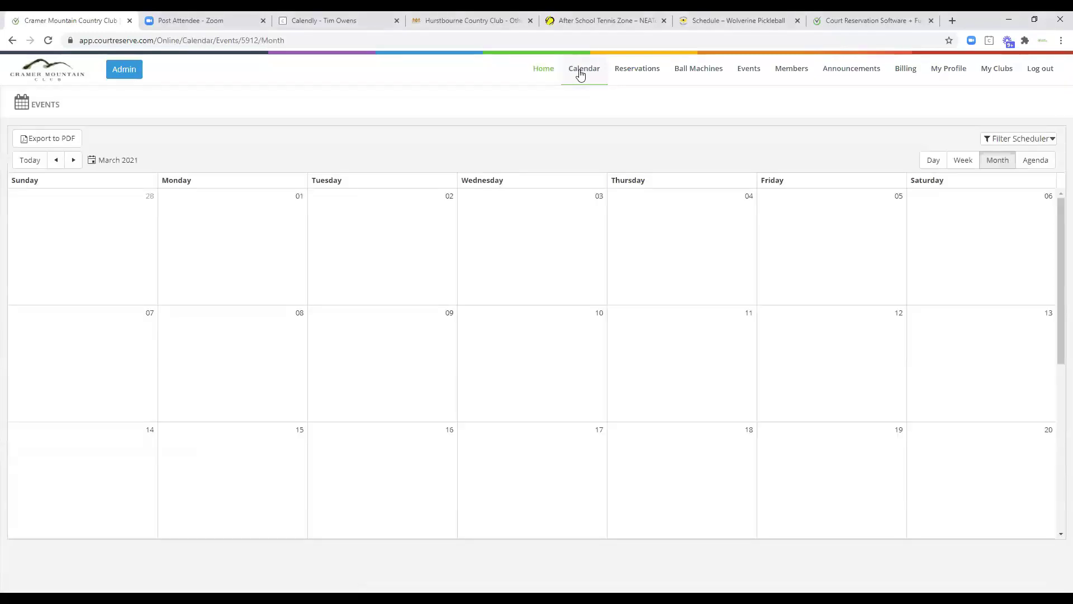
# Switch the calendar to the March 7–13, 2021 week view and browse its afternoon clinics and round robins.
pyautogui.scroll(-1, 684, 321)
pyautogui.scroll(-5, 684, 320)
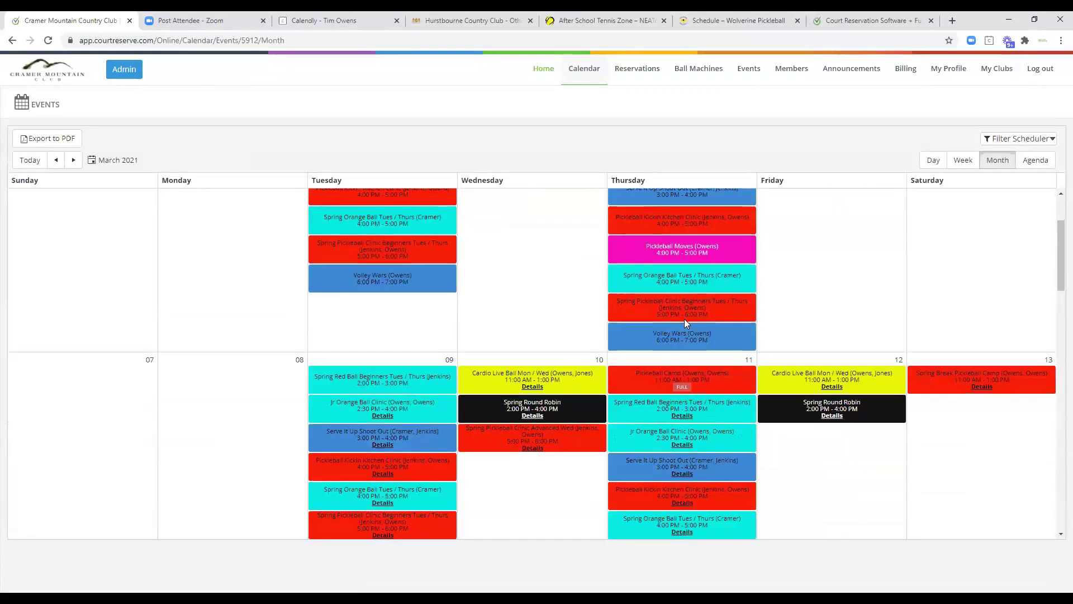
pyautogui.scroll(-1, 706, 349)
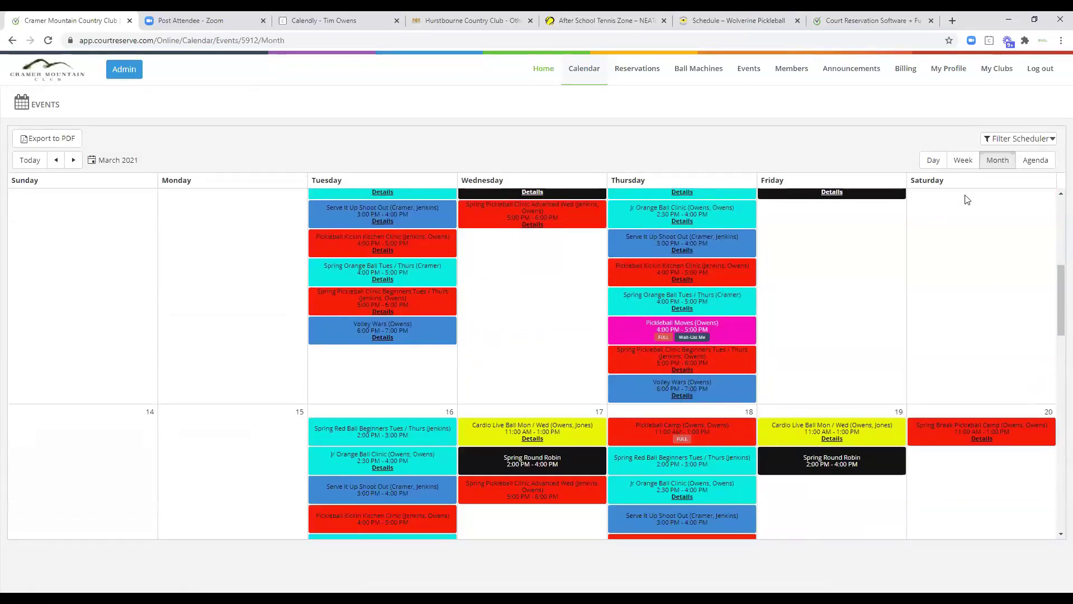
pyautogui.click(964, 164)
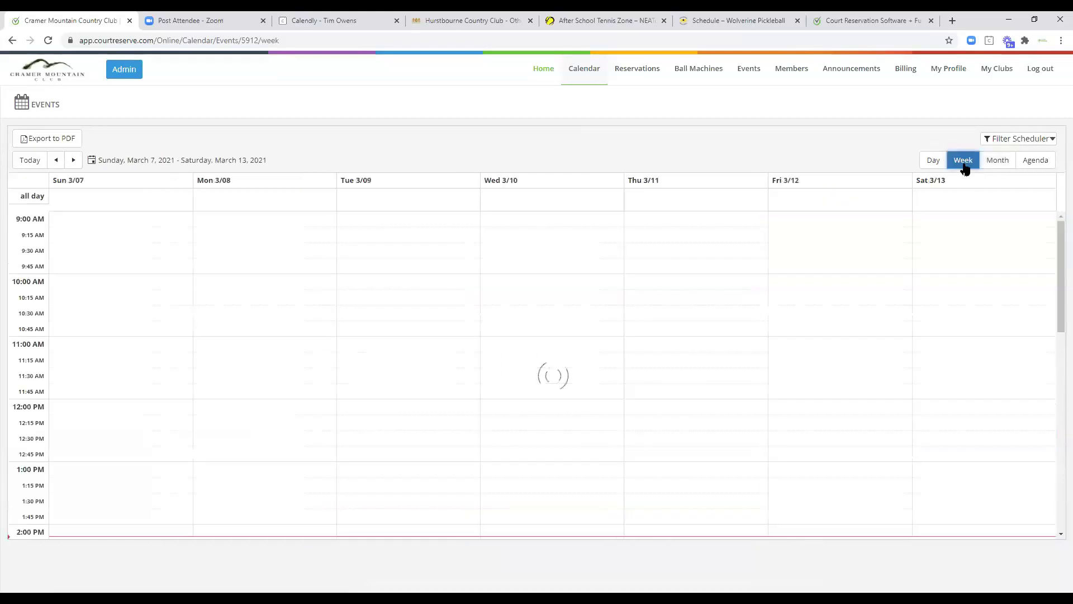
pyautogui.scroll(-1, 914, 365)
pyautogui.scroll(-3, 915, 365)
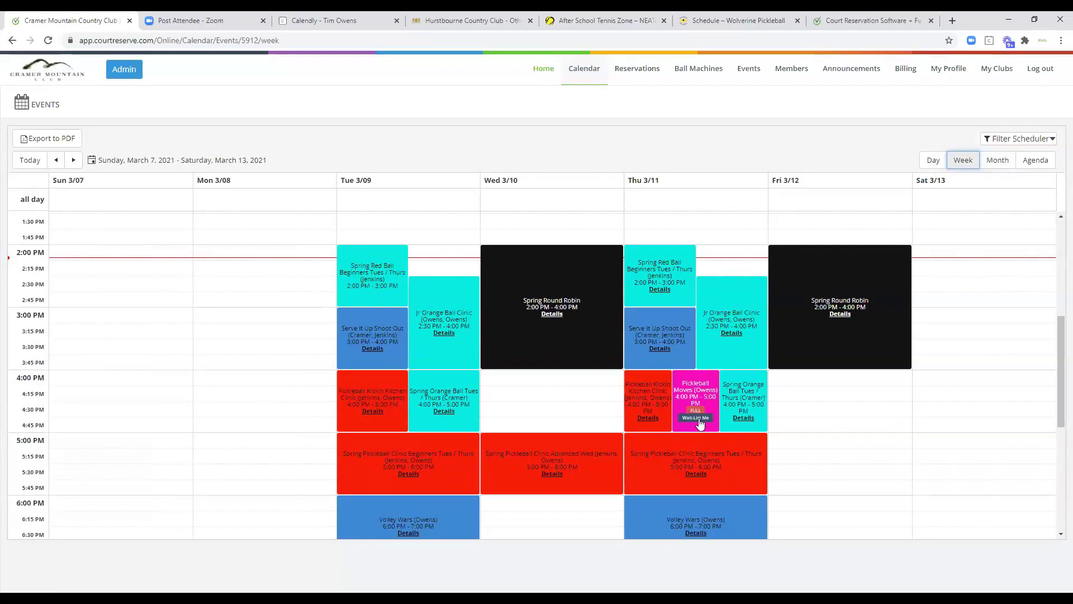
pyautogui.scroll(-2, 699, 419)
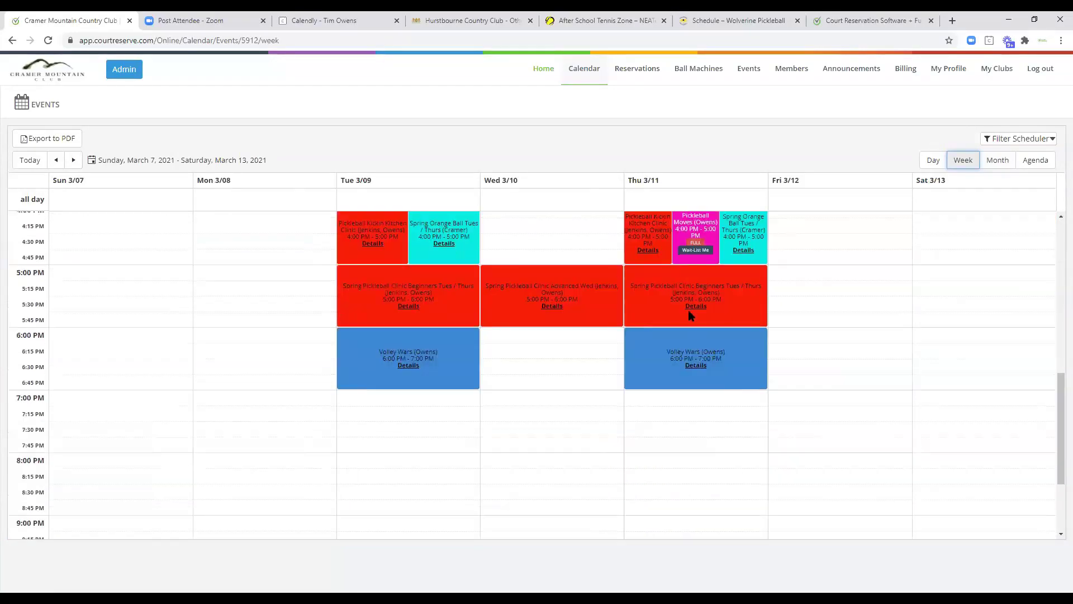
pyautogui.scroll(2, 688, 309)
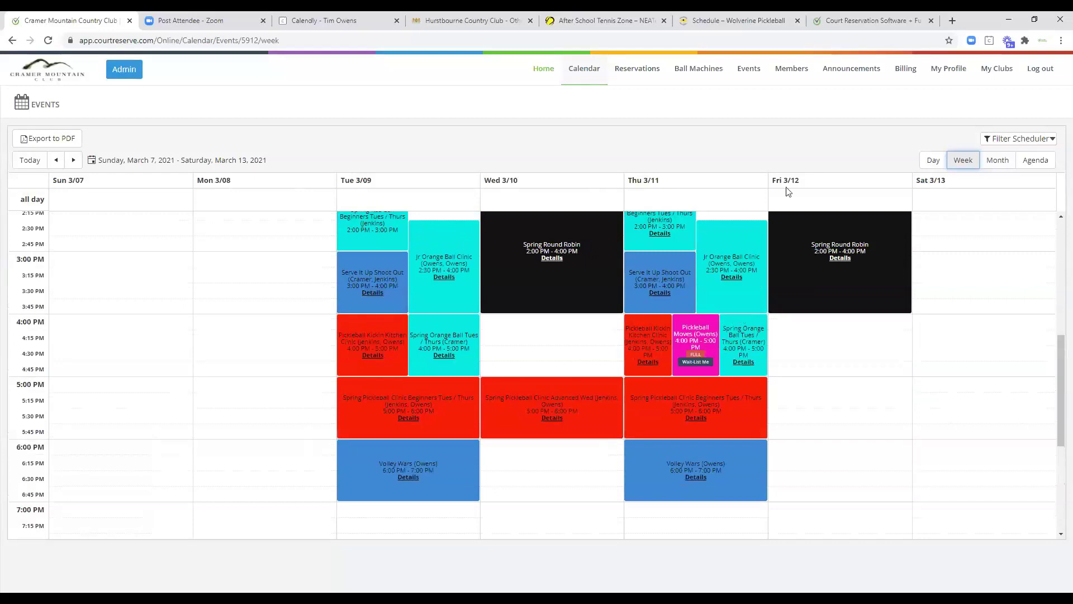
pyautogui.click(749, 71)
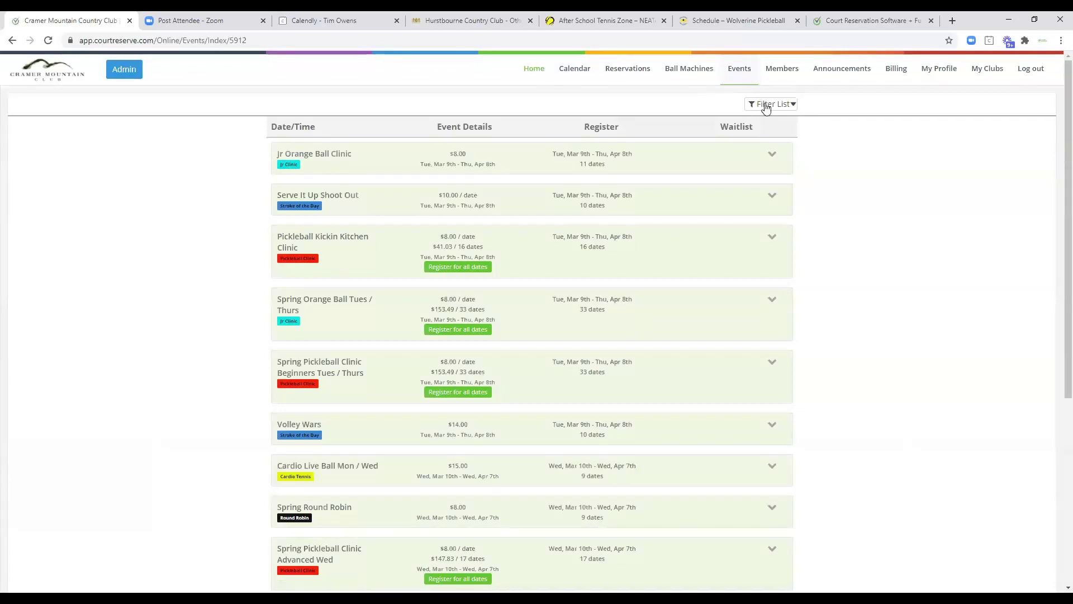
# Check the event category filter, then expand the Jr Orange Ball Clinic to list its sessions.
pyautogui.click(765, 106)
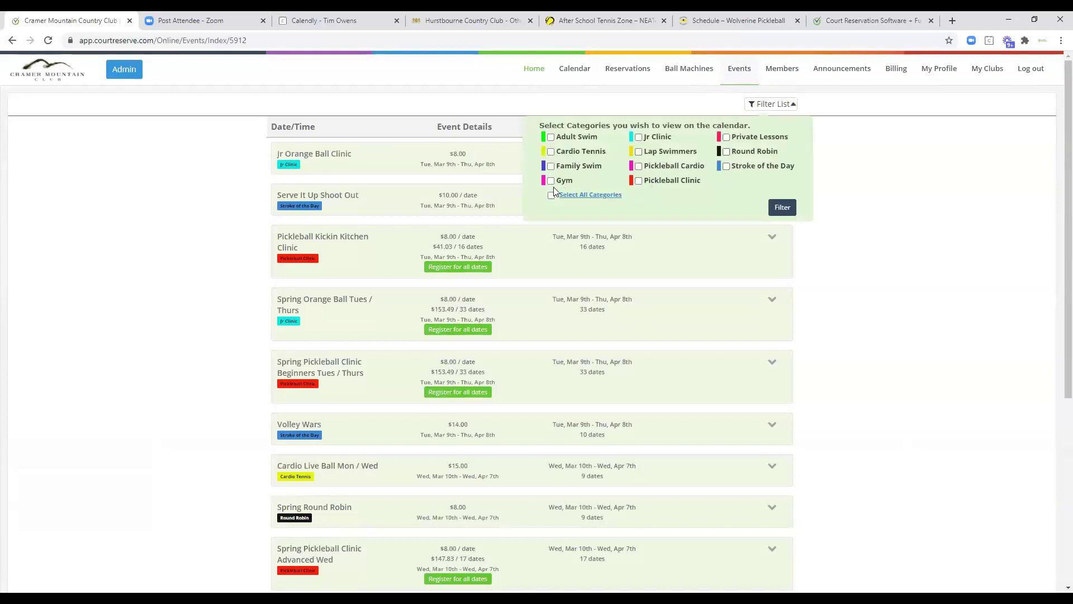
pyautogui.click(807, 242)
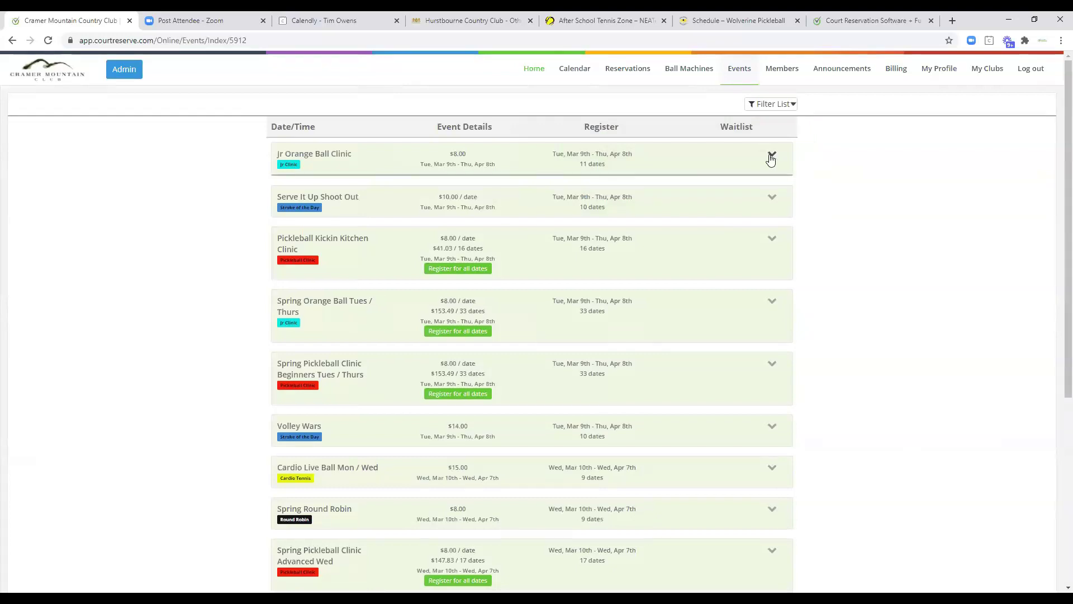
pyautogui.click(771, 159)
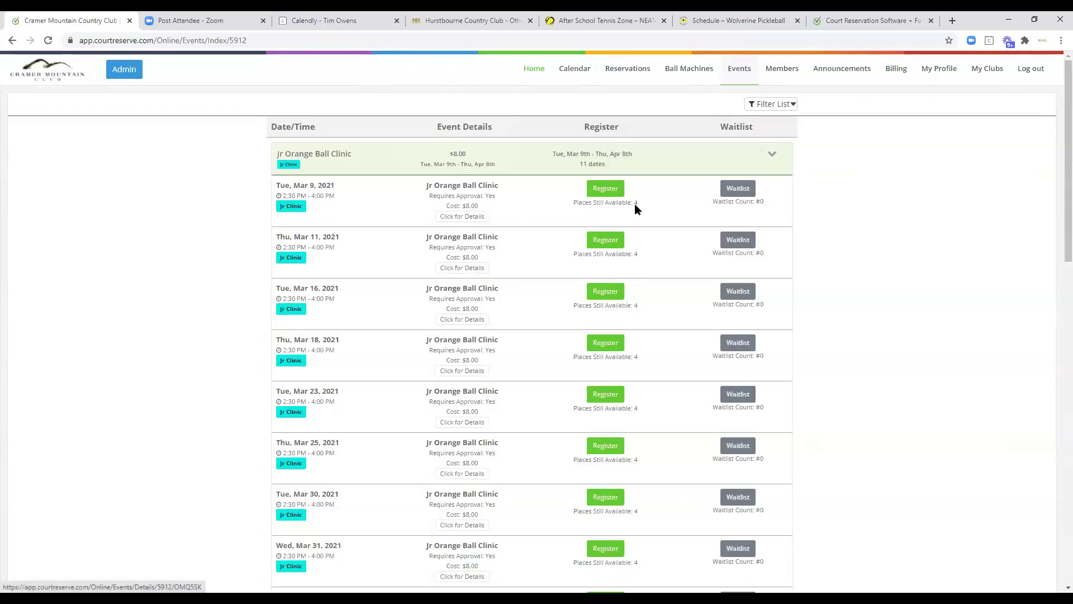
# Register one family member for the Tue, Mar 9 Jr Orange Ball Clinic session, then collapse its dates.
pyautogui.click(592, 189)
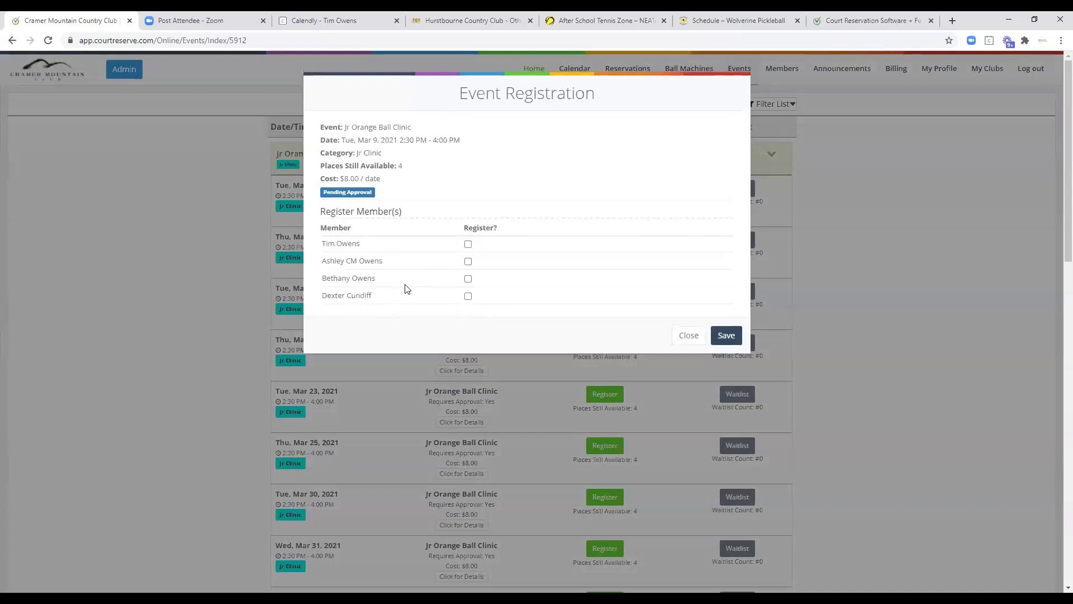
pyautogui.click(468, 279)
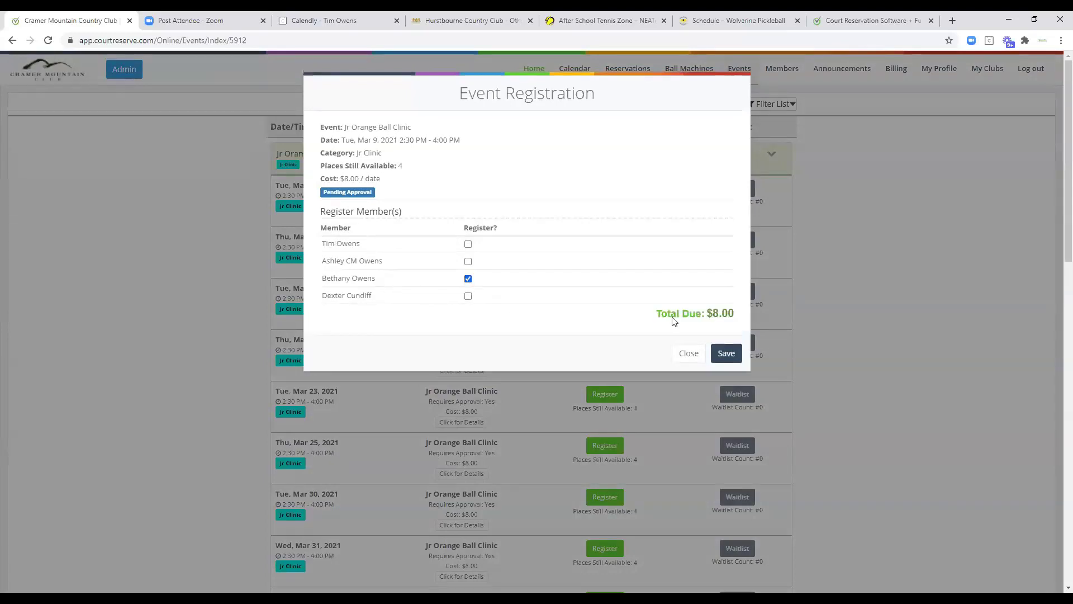
pyautogui.click(729, 354)
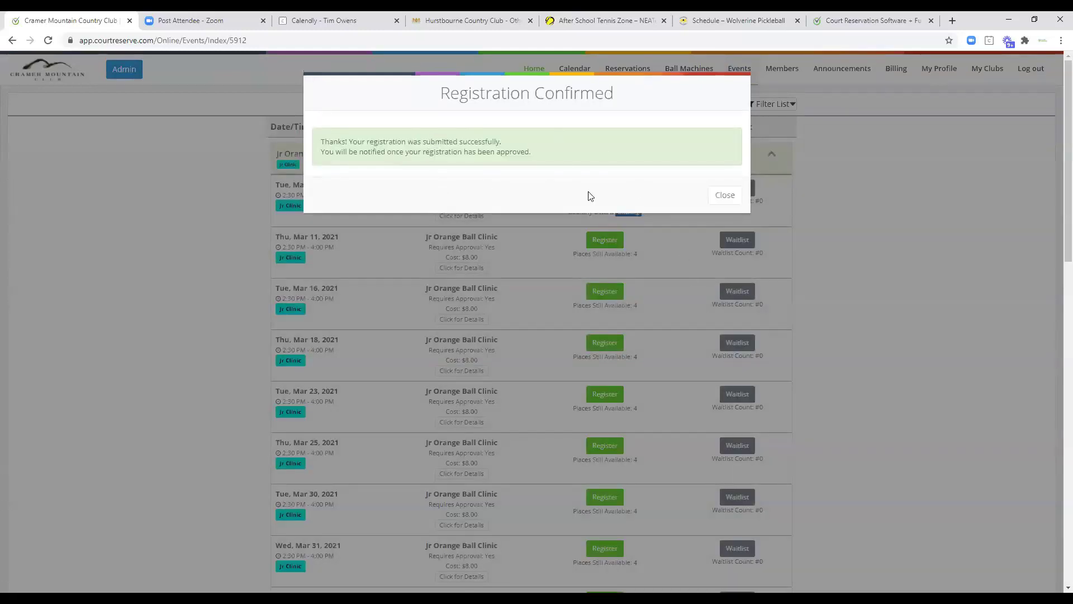
pyautogui.click(718, 199)
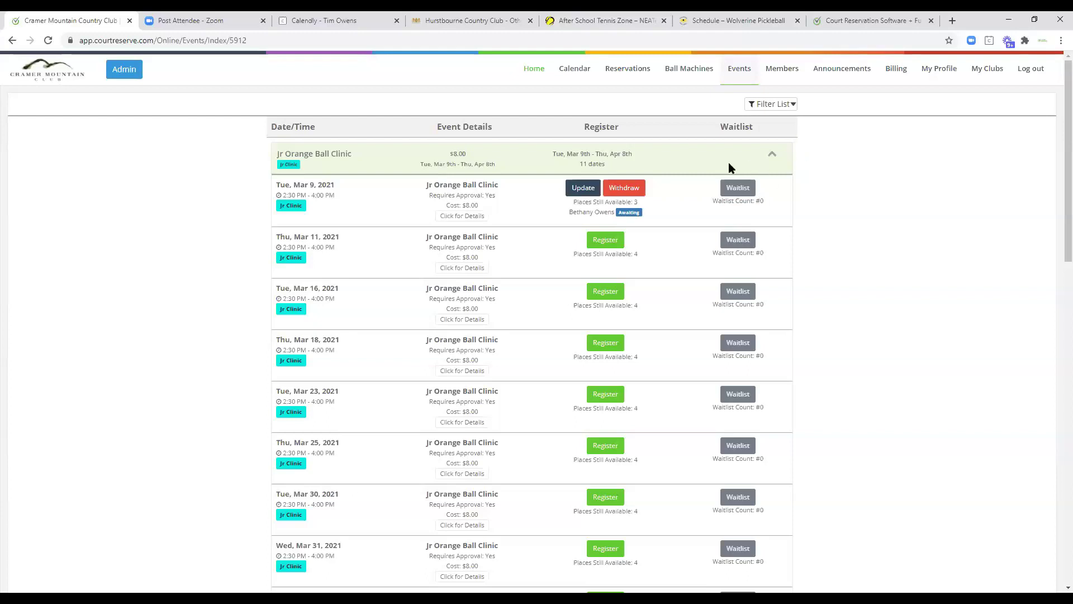
pyautogui.click(770, 161)
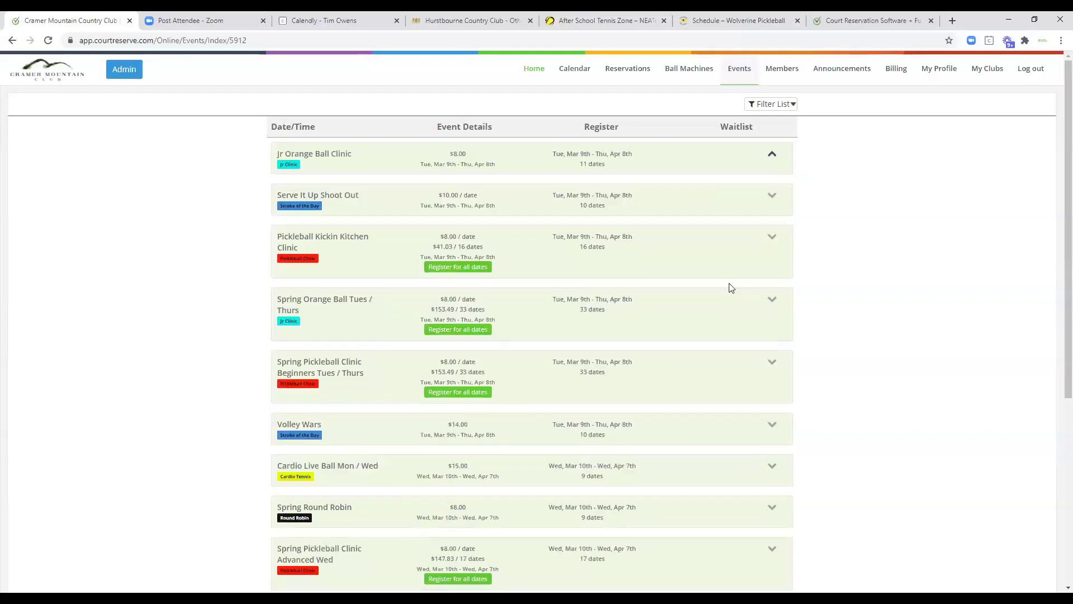
# Review all 13 events, then show the bookable sports: Tennis, Pickleball, Bocce, Racquetball and Paddle.
pyautogui.scroll(-2, 710, 300)
pyautogui.scroll(-3, 710, 301)
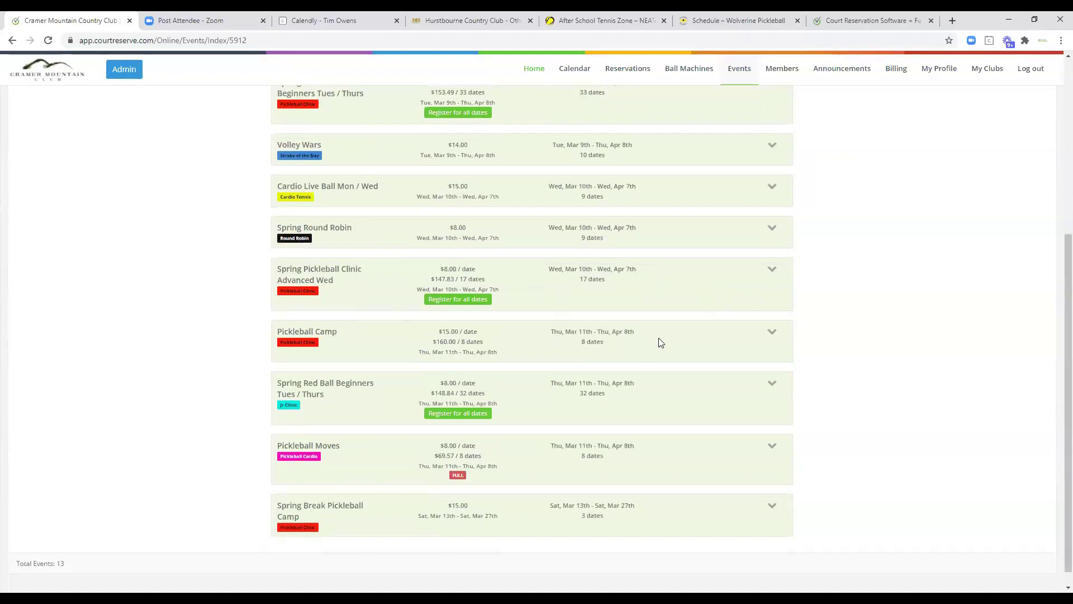
pyautogui.scroll(3, 660, 340)
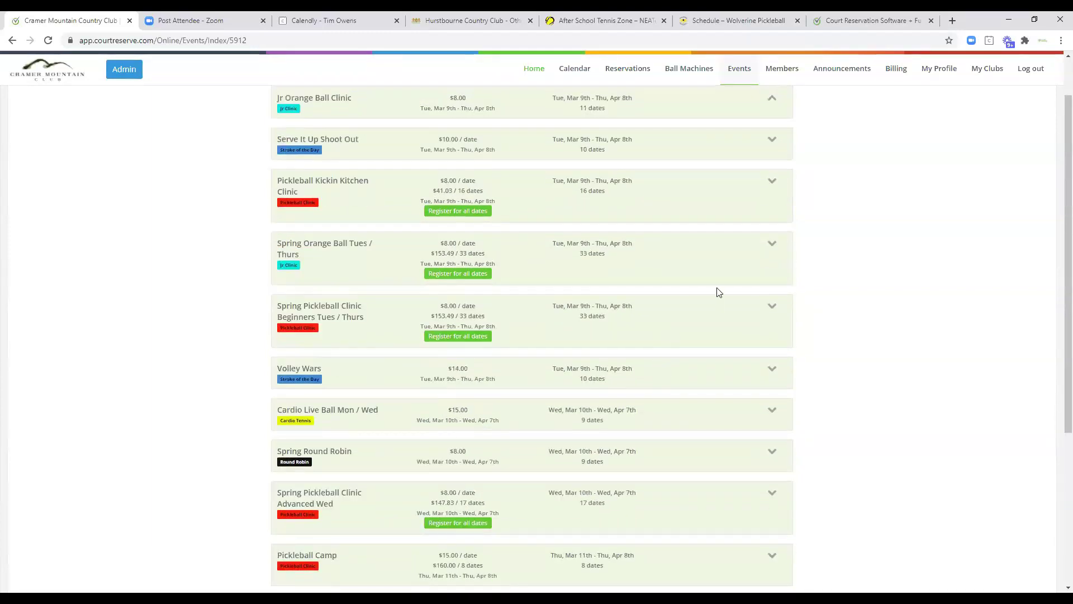
pyautogui.scroll(2, 719, 292)
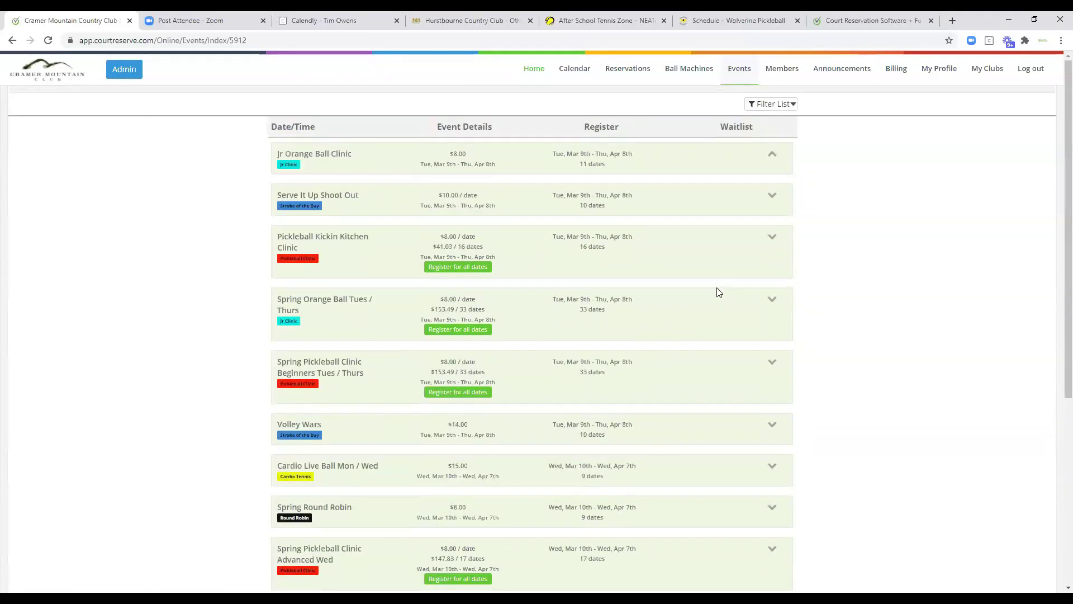
pyautogui.click(629, 71)
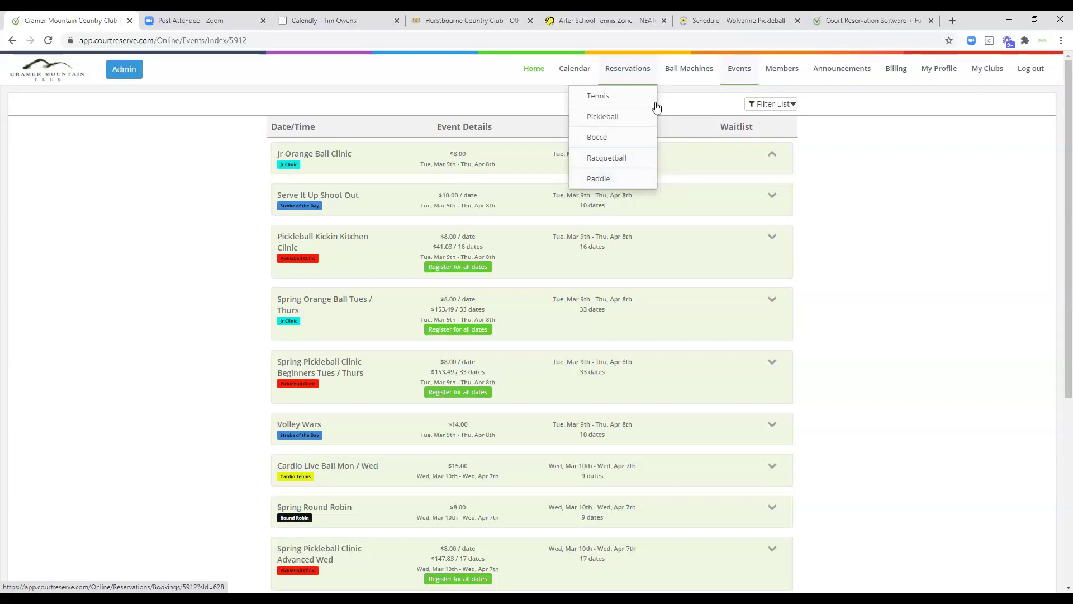
# Start a March 9 booking on Indoor Court #3 at 3:00 PM as a one-hour Singles reservation.
pyautogui.click(596, 96)
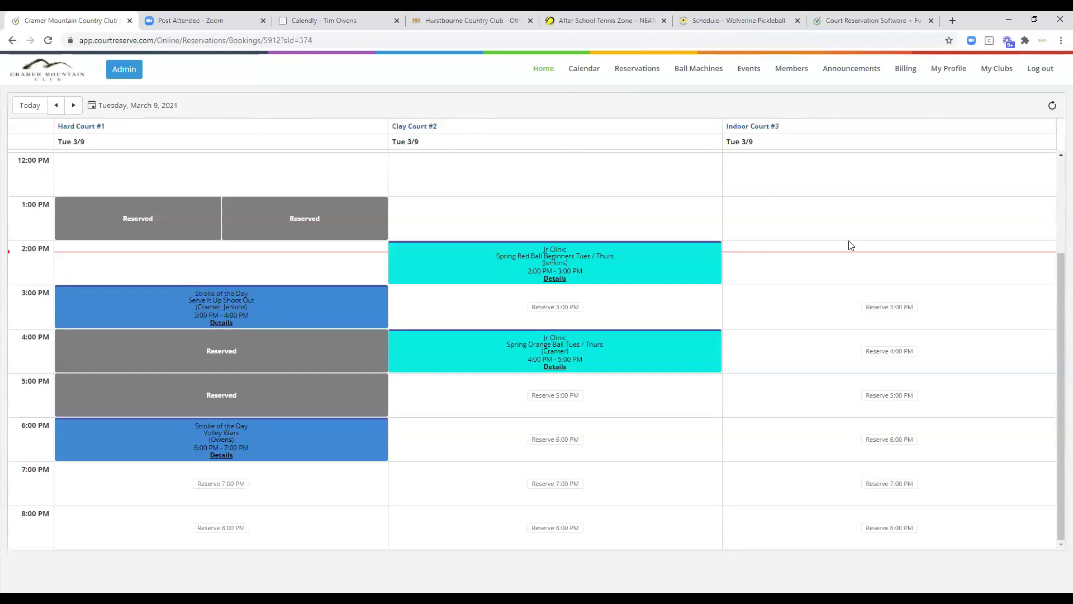
pyautogui.click(893, 308)
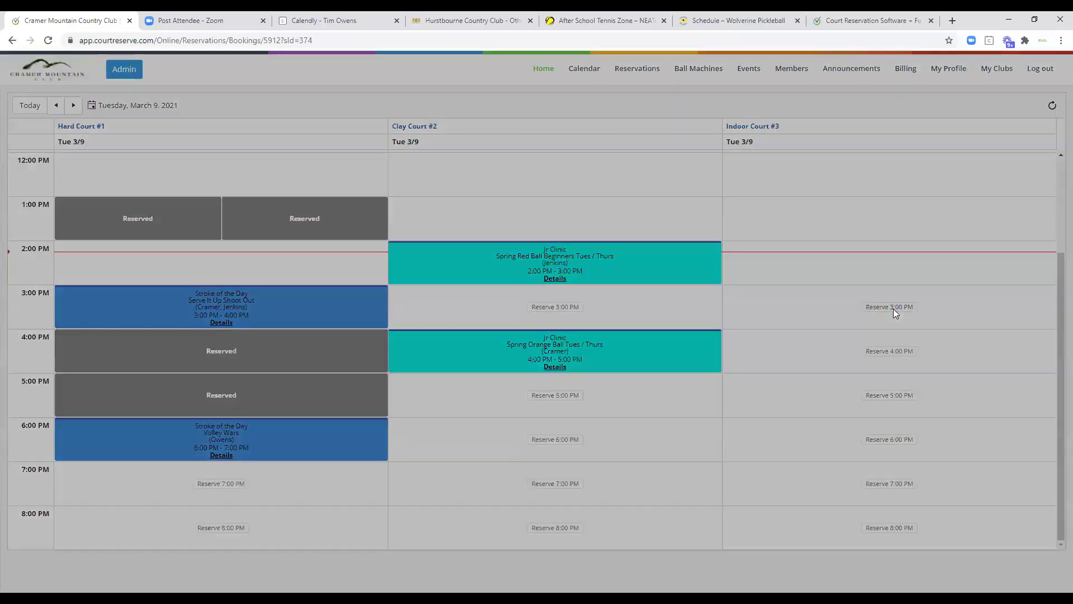
pyautogui.click(380, 190)
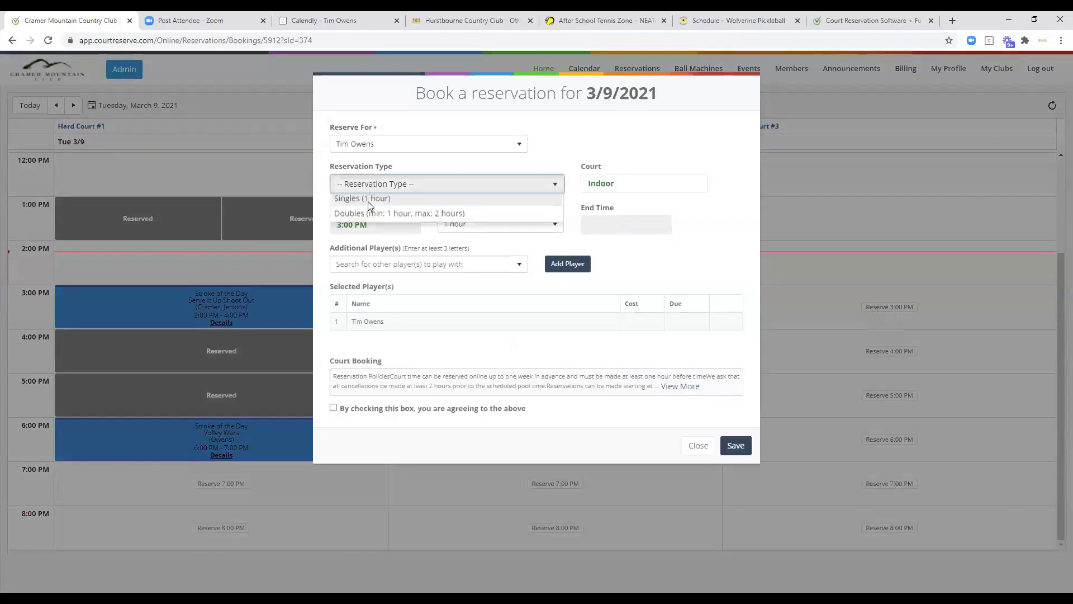
pyautogui.click(359, 218)
# Search for and add a second player, keep the 1-hour duration, and agree to the policies.
pyautogui.click(357, 264)
pyautogui.write('bail')
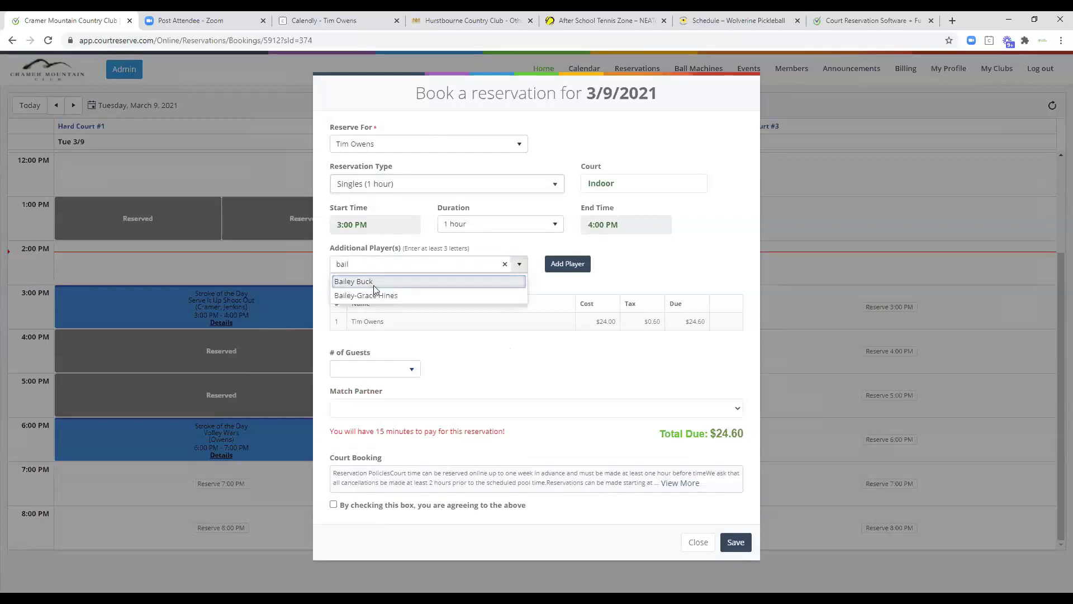
pyautogui.click(373, 295)
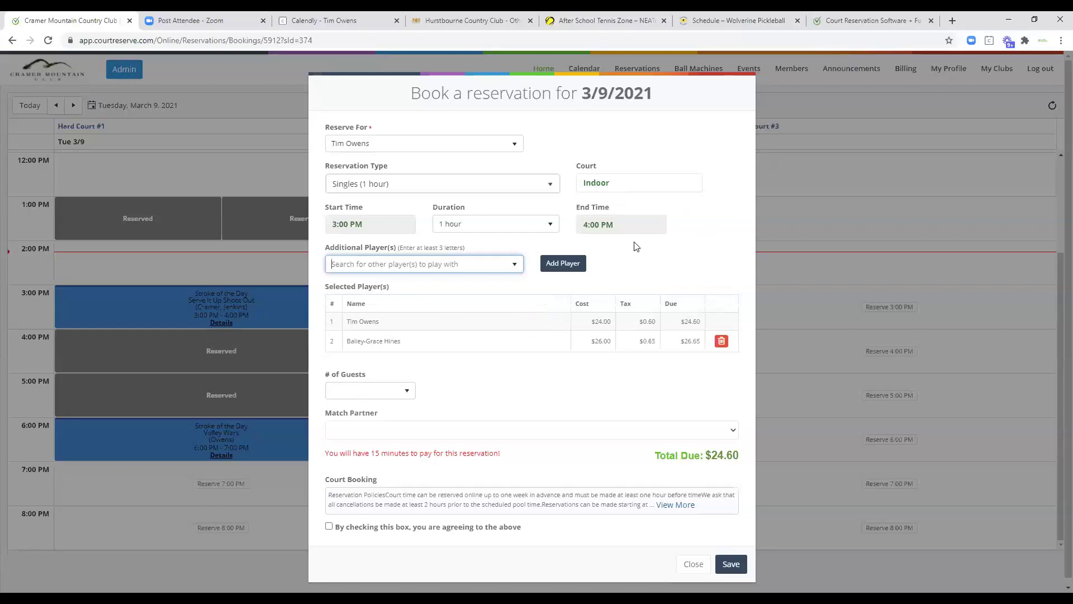
pyautogui.click(550, 226)
pyautogui.click(658, 213)
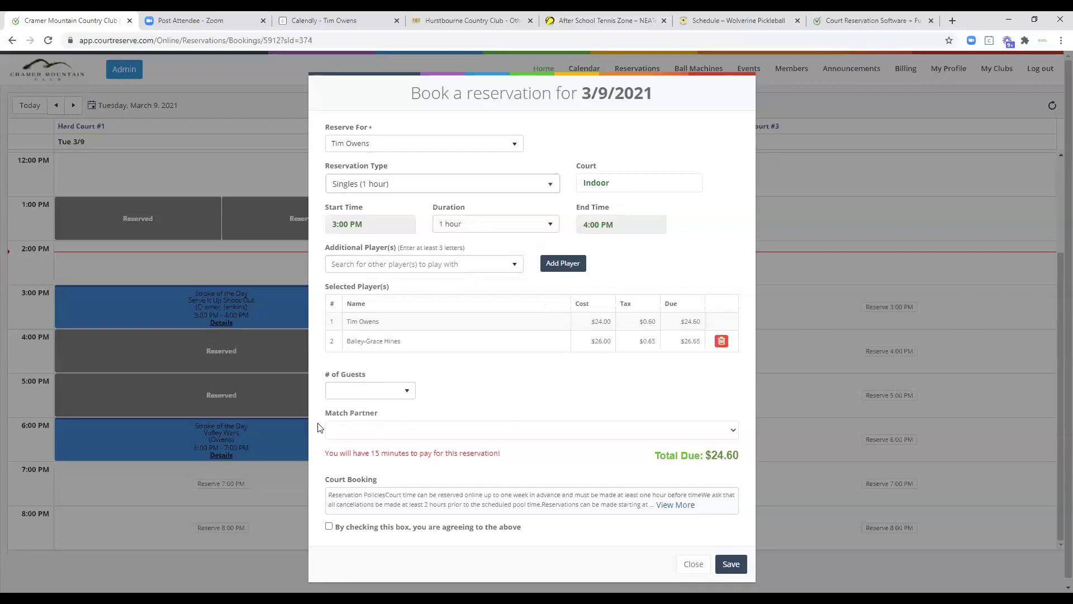
pyautogui.click(329, 526)
# Read the full reservation policies, then save the Singles booking and dismiss the pending-payment notice.
pyautogui.click(682, 506)
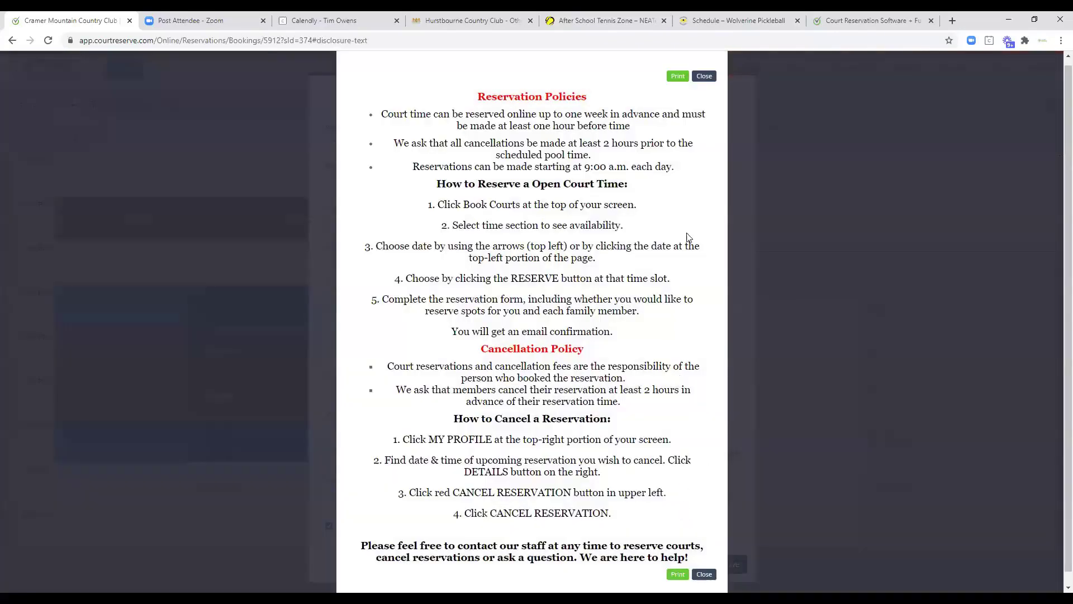
pyautogui.click(704, 76)
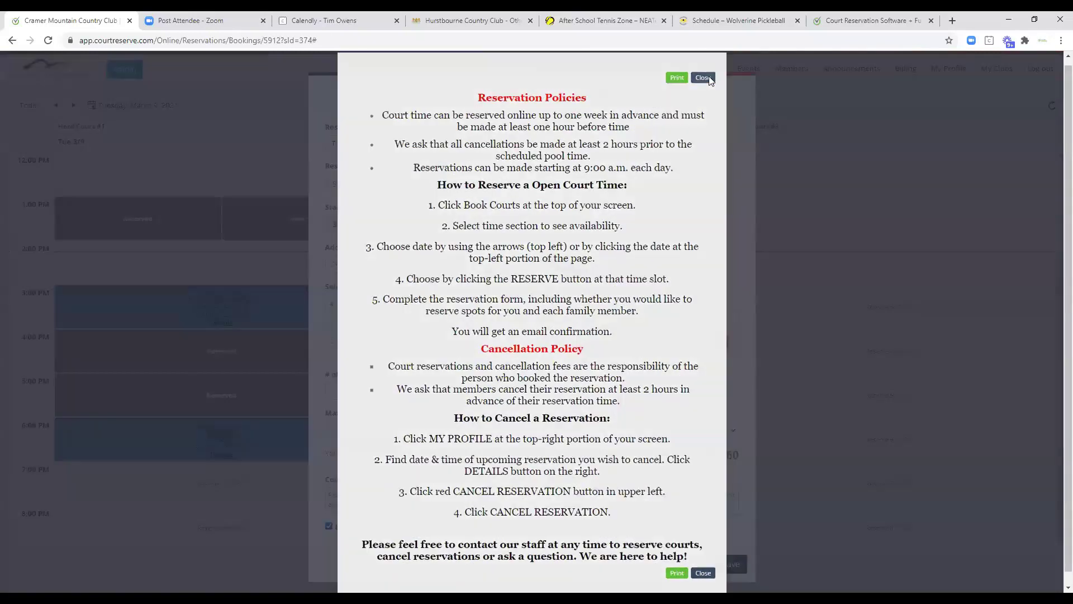
pyautogui.click(730, 565)
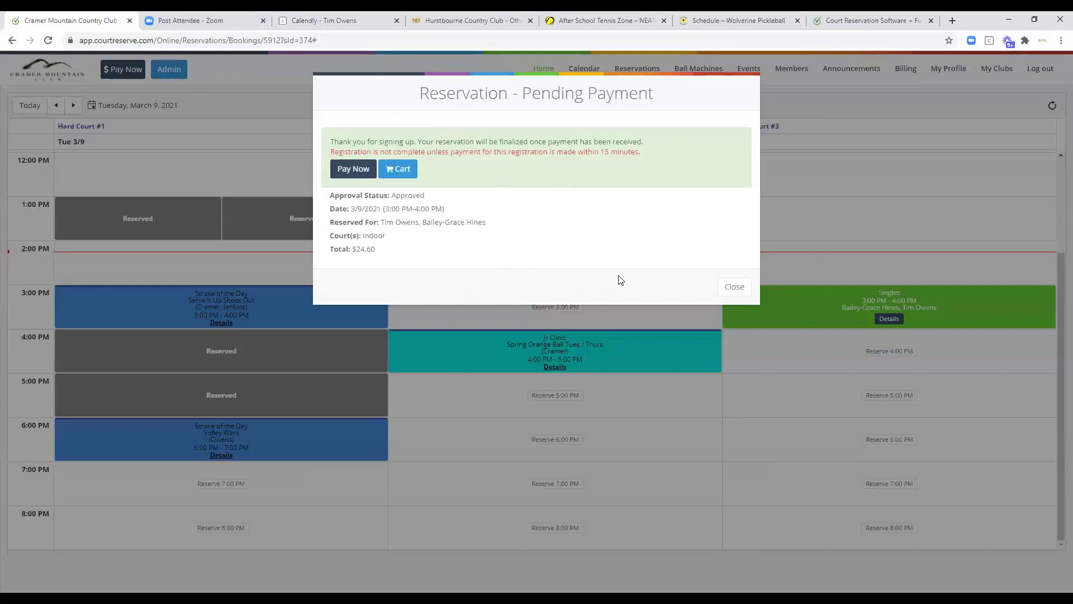
pyautogui.click(737, 288)
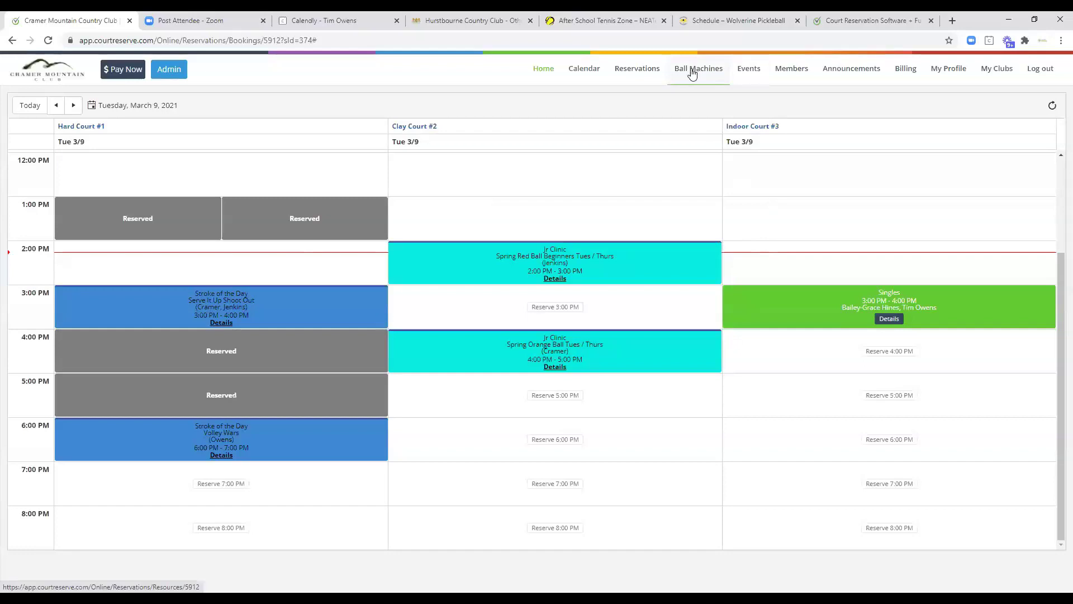
# Open the High Performance Juniors member group listing its twelve members.
pyautogui.click(787, 72)
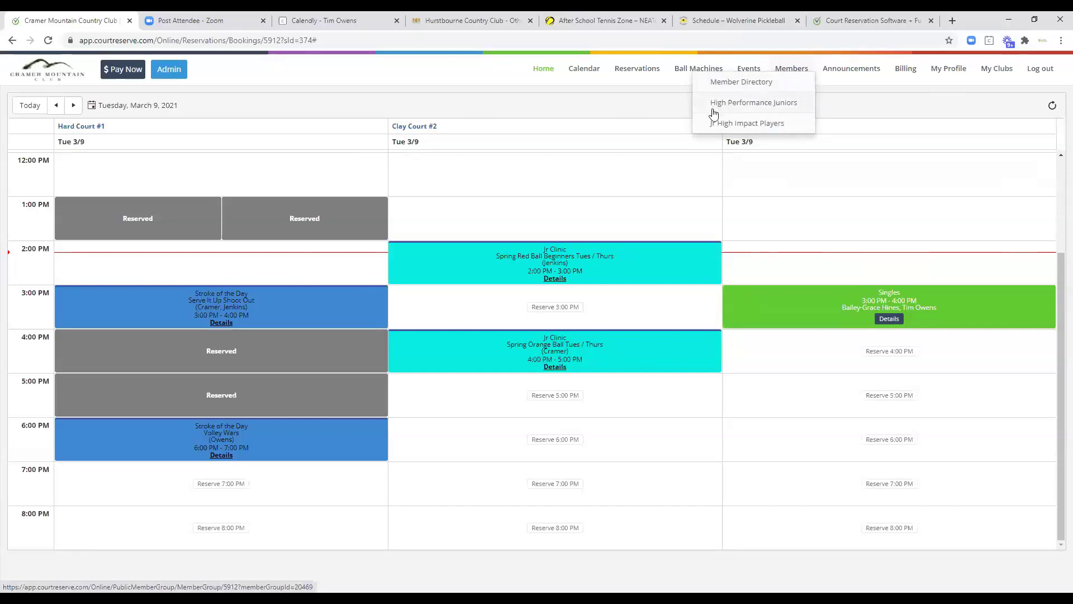
pyautogui.click(754, 110)
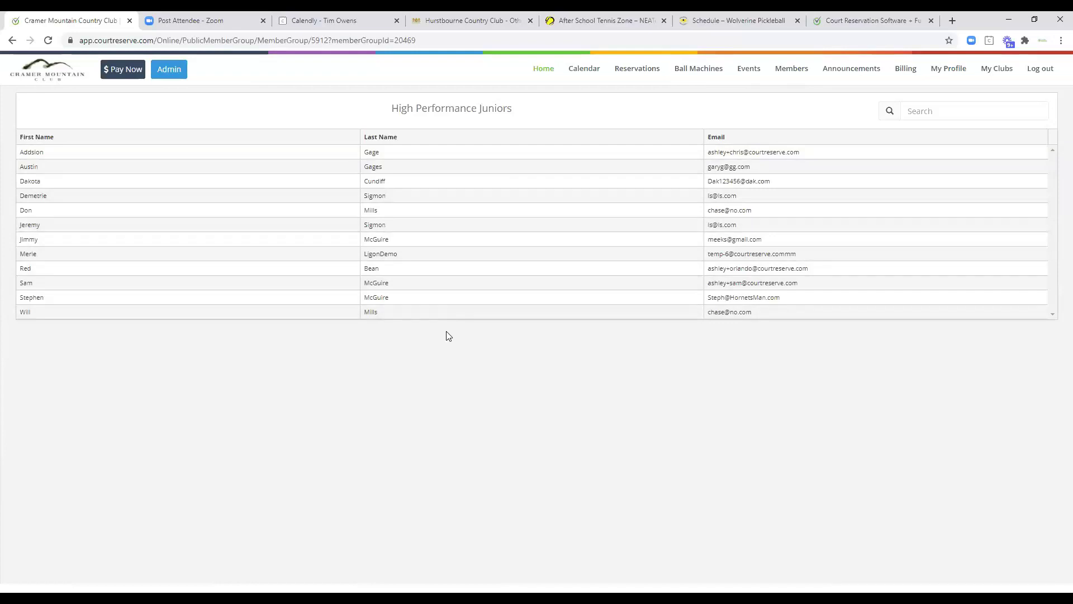
pyautogui.click(948, 70)
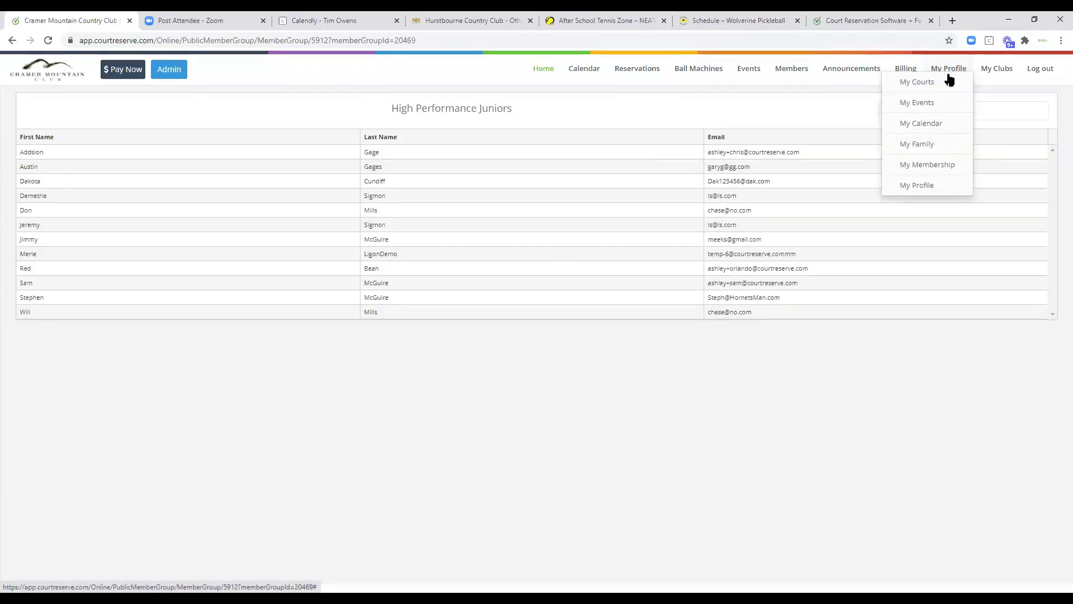
# Review the member's profile page, then list their upcoming reservations including the Mar 9 Singles booking.
pyautogui.click(902, 193)
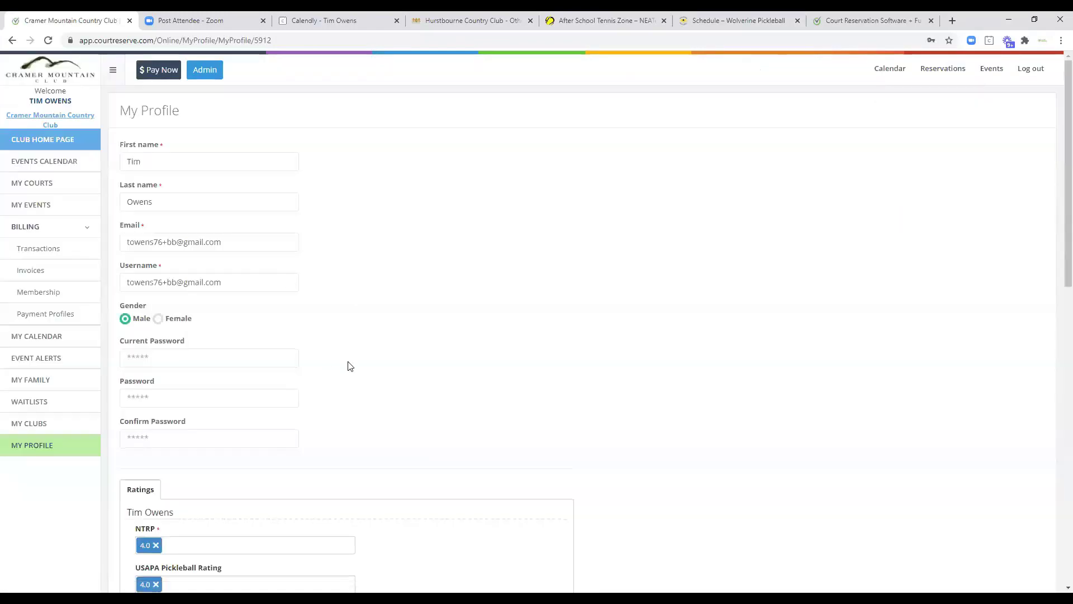
pyautogui.scroll(-2, 350, 369)
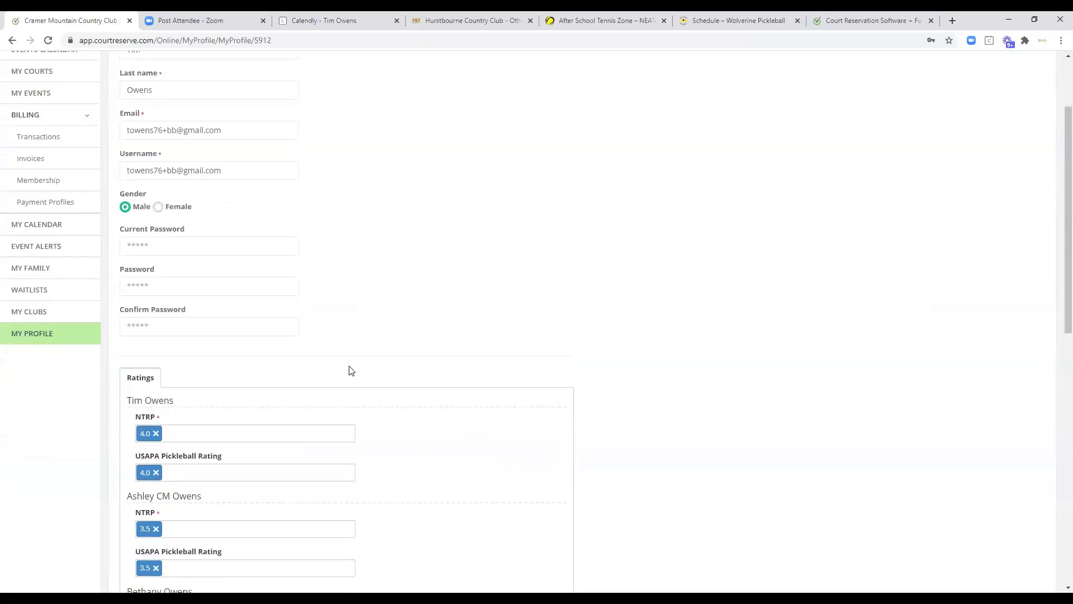
pyautogui.scroll(2, 350, 369)
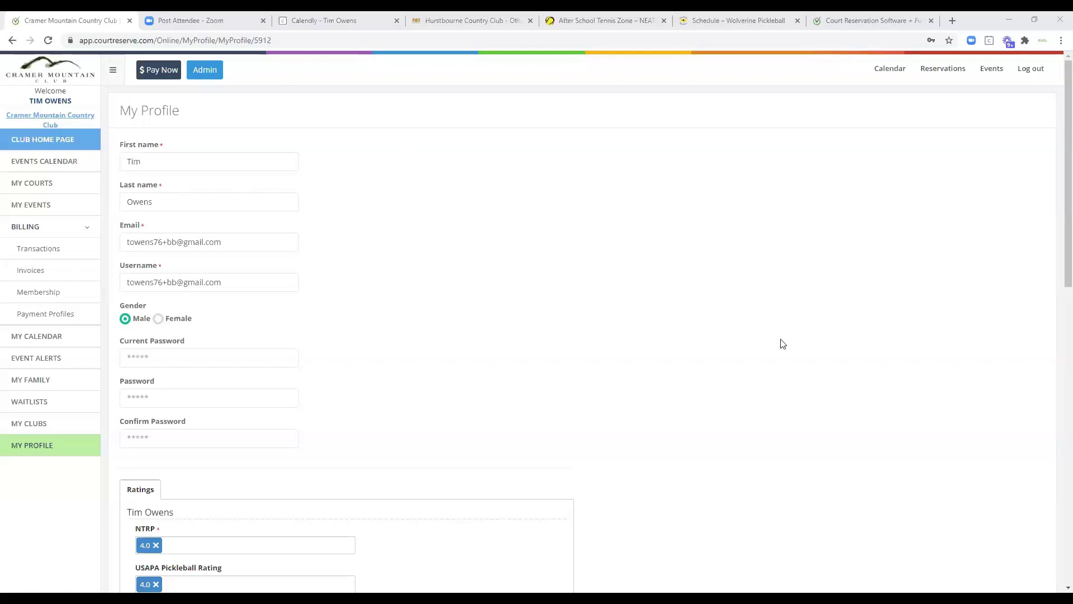
pyautogui.click(52, 187)
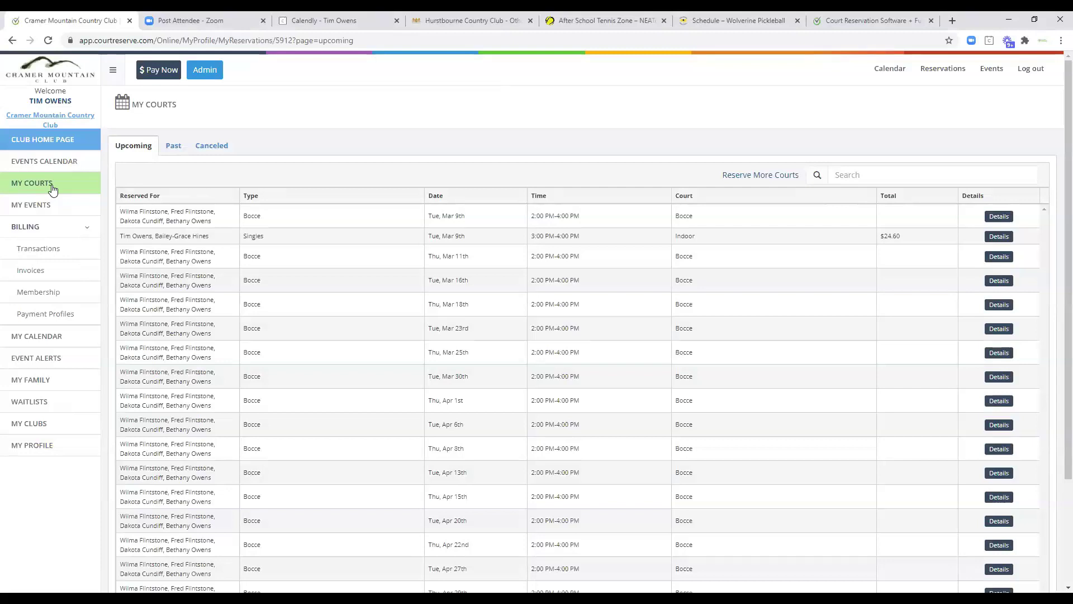
# Check the member's upcoming events and transactions, then list their invoices.
pyautogui.click(38, 209)
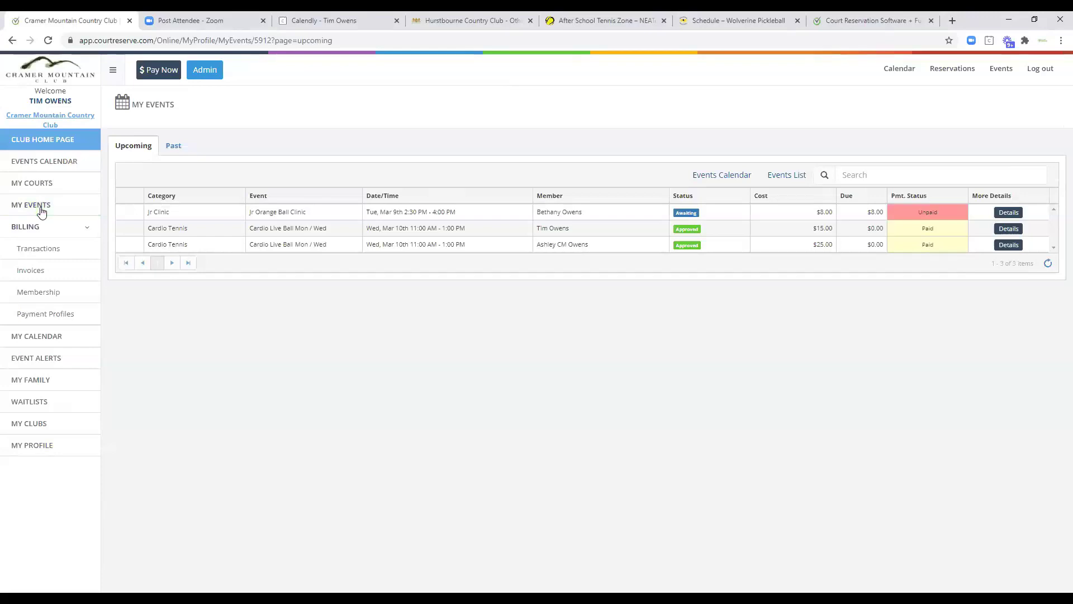
pyautogui.click(58, 262)
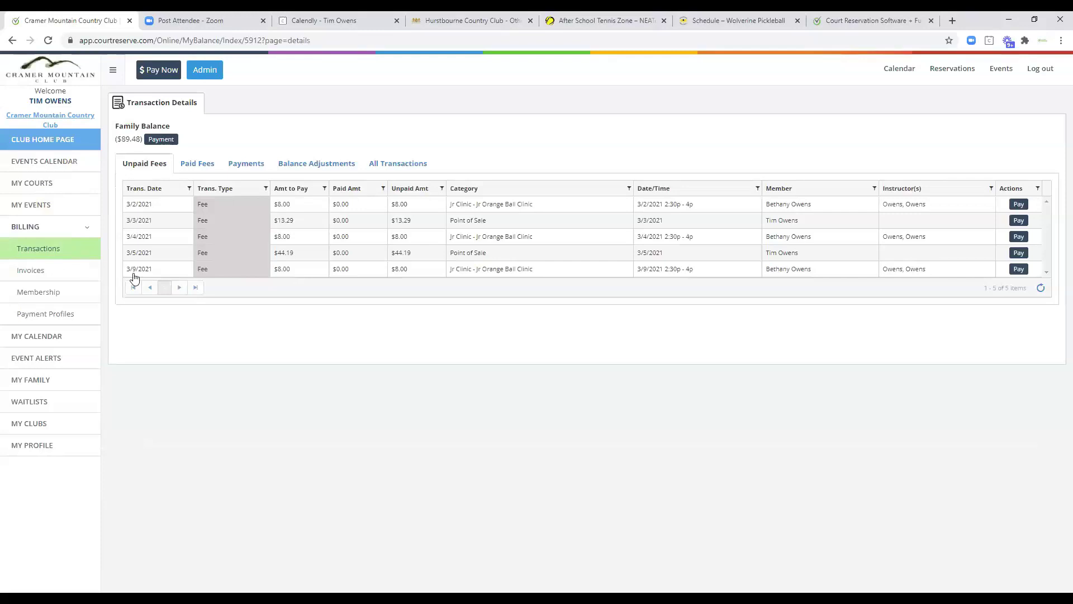
pyautogui.click(34, 273)
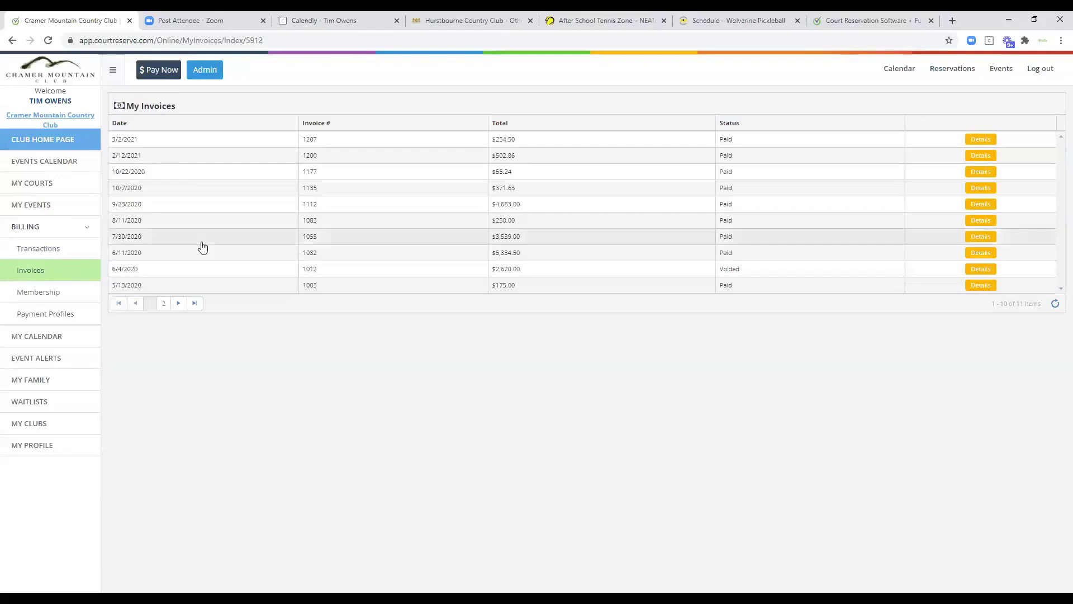
# Show the itemized breakdown of the 9/23/2020 invoice: $25.00 dues and 35 private lessons.
pyautogui.click(979, 205)
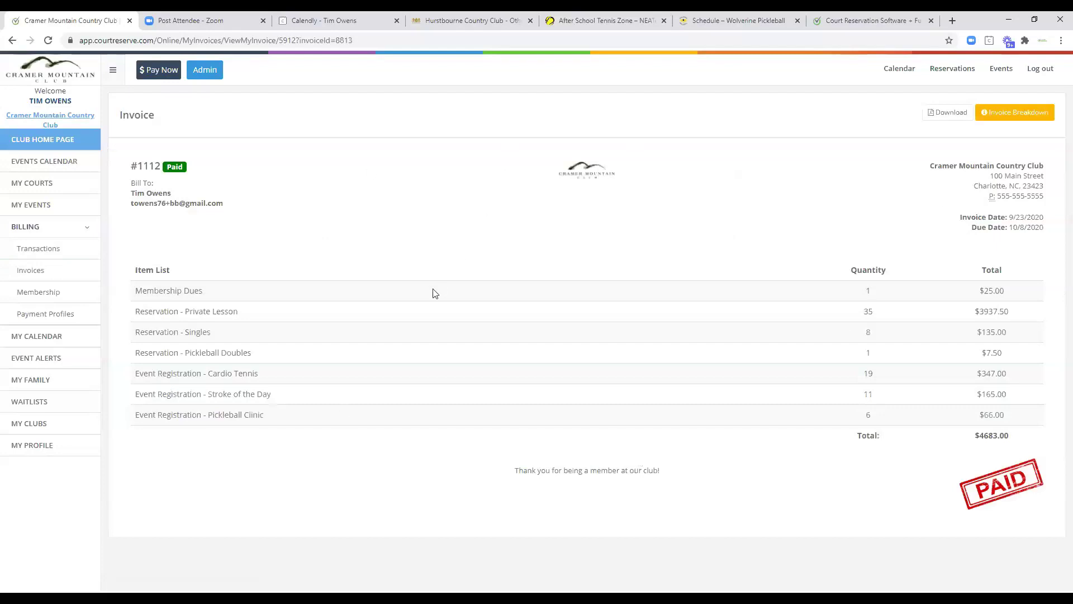
pyautogui.click(1006, 116)
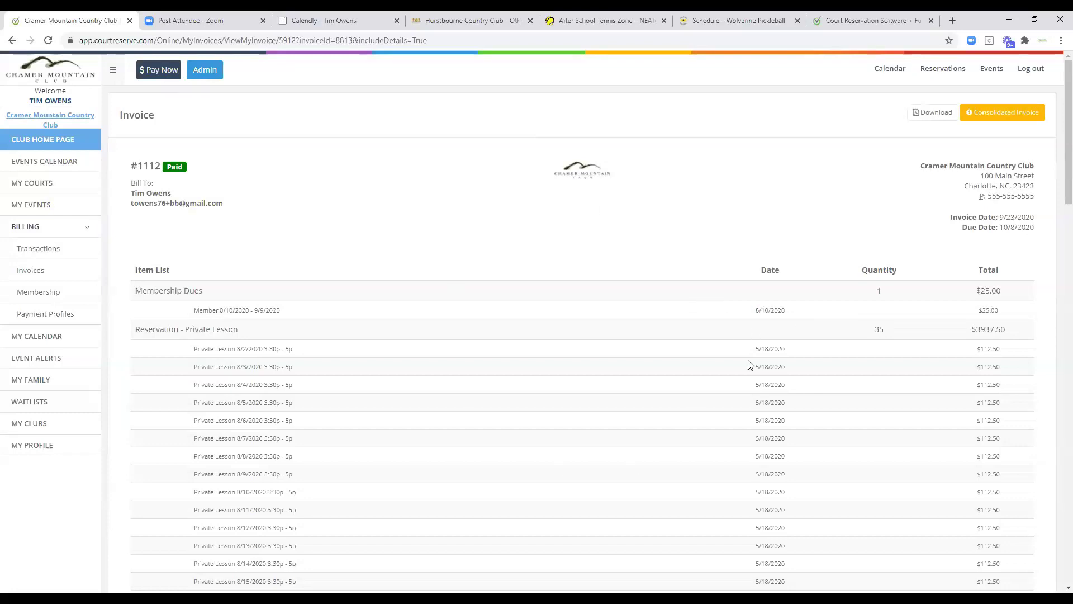
pyautogui.scroll(-3, 843, 349)
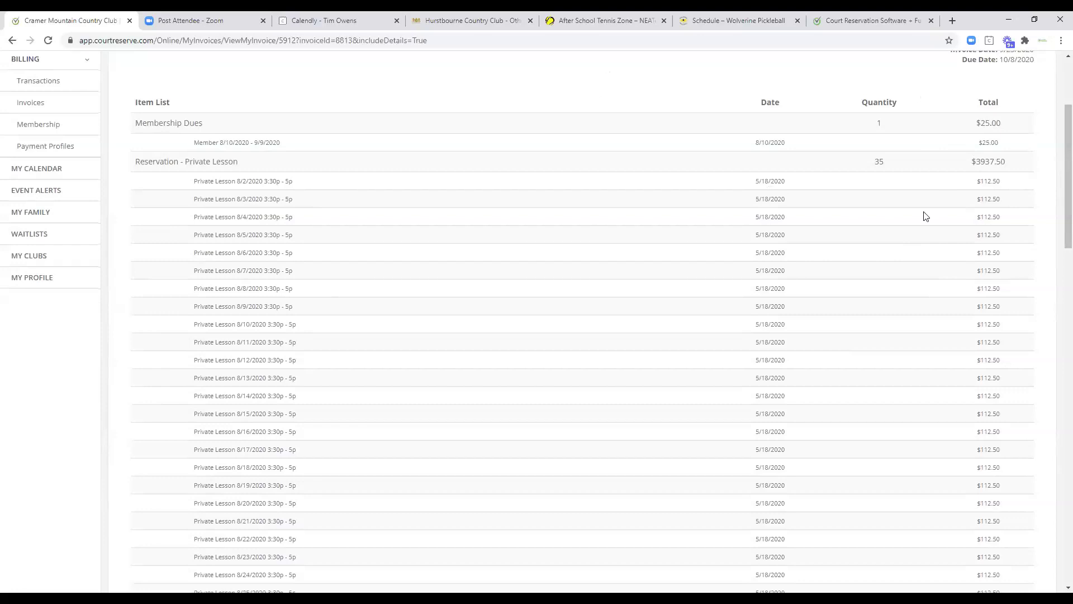
pyautogui.scroll(3, 915, 302)
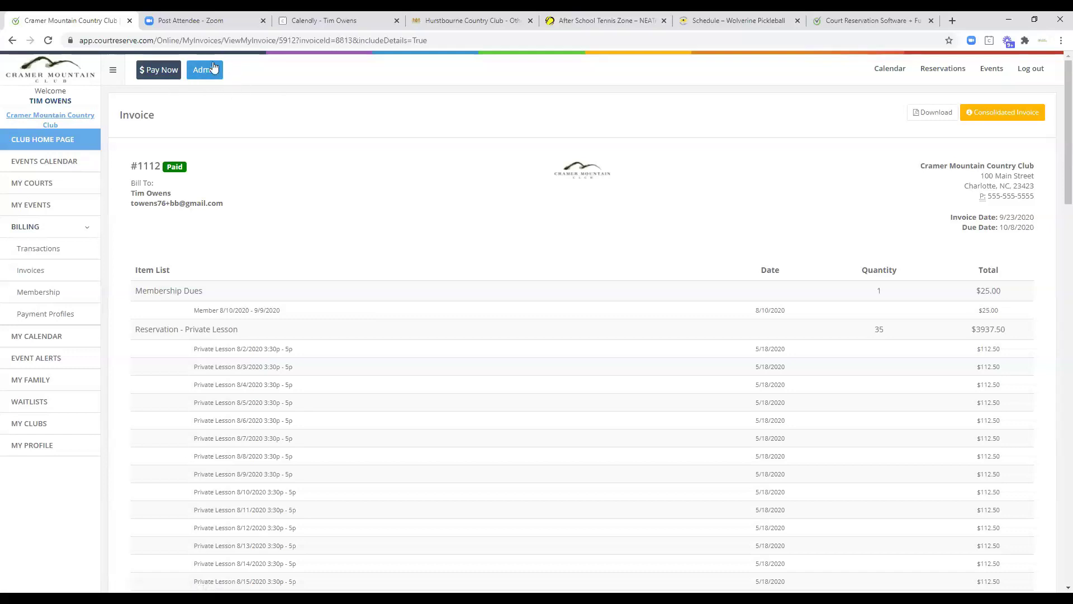
# Open the admin court scheduler and scroll the Expanded view across to the Racquetball booking.
pyautogui.click(205, 72)
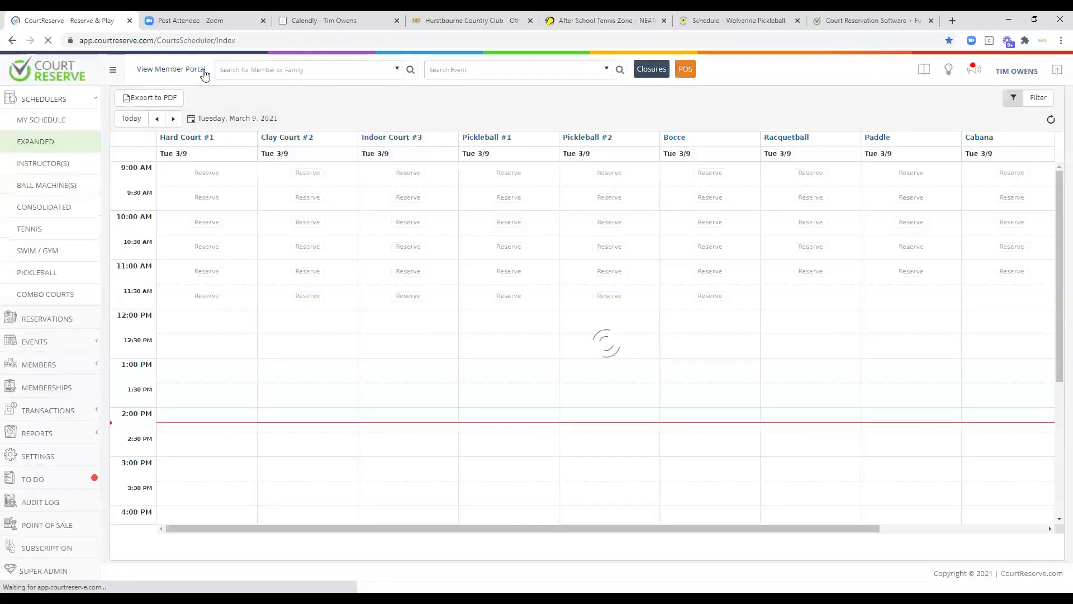
pyautogui.scroll(5, 441, 344)
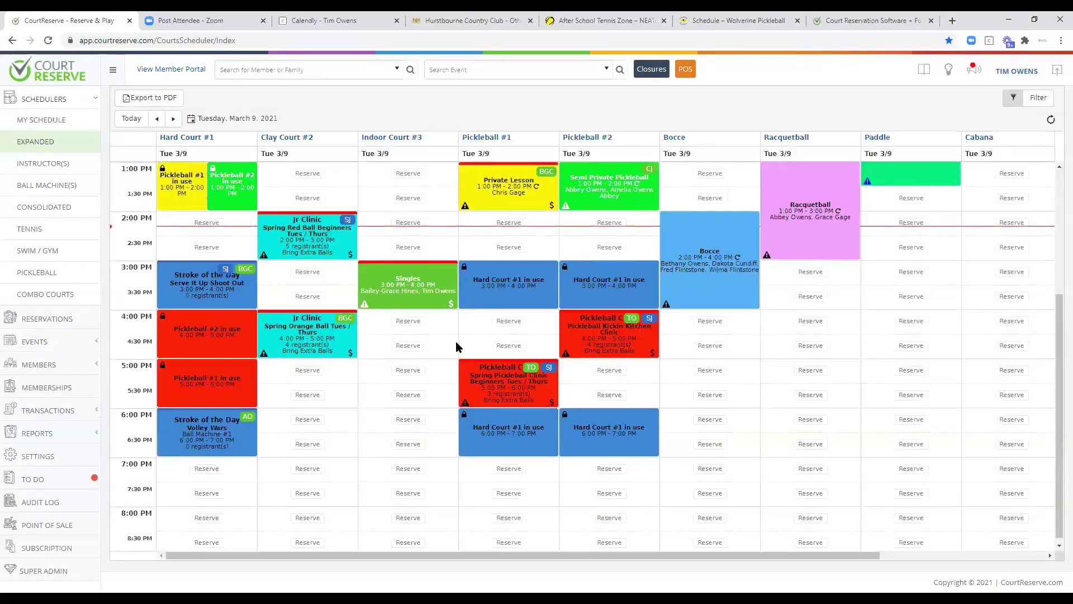
pyautogui.scroll(-2, 442, 345)
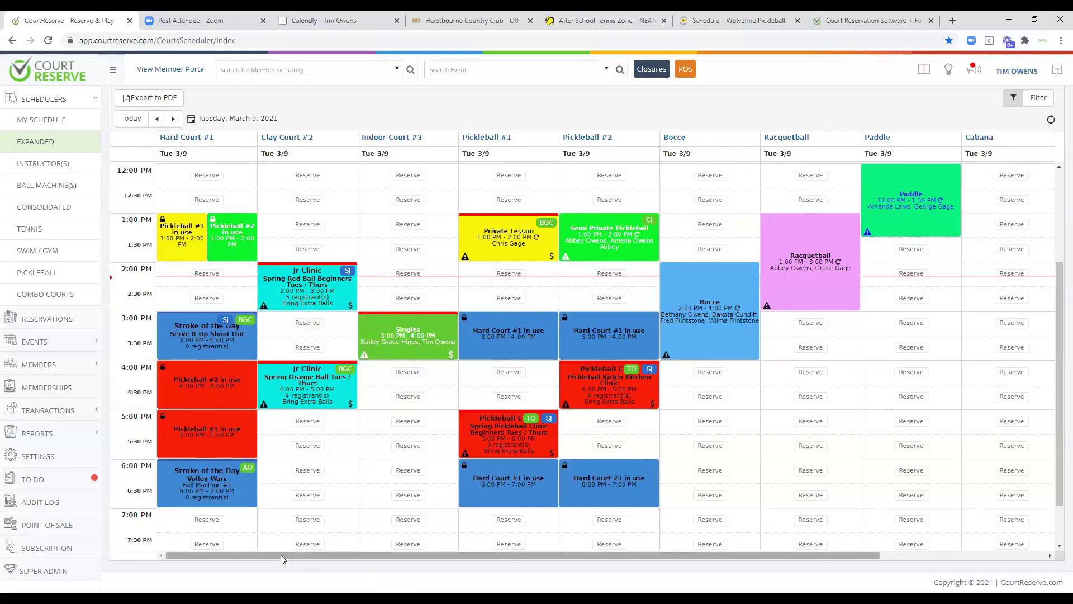
pyautogui.moveTo(280, 555); pyautogui.dragTo(295, 558)
pyautogui.moveTo(314, 561); pyautogui.dragTo(232, 560)
pyautogui.moveTo(237, 559); pyautogui.dragTo(473, 560)
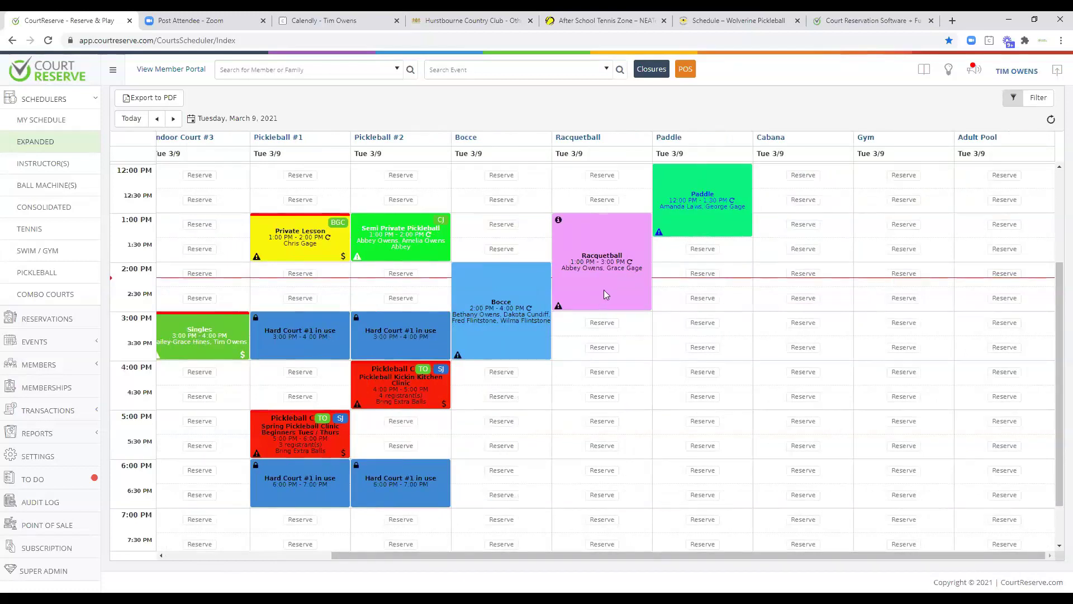
# Move the Racquetball booking to 5:30 PM and extend its start to 3:30 PM, ending 7:30 PM.
pyautogui.moveTo(605, 292); pyautogui.dragTo(636, 507)
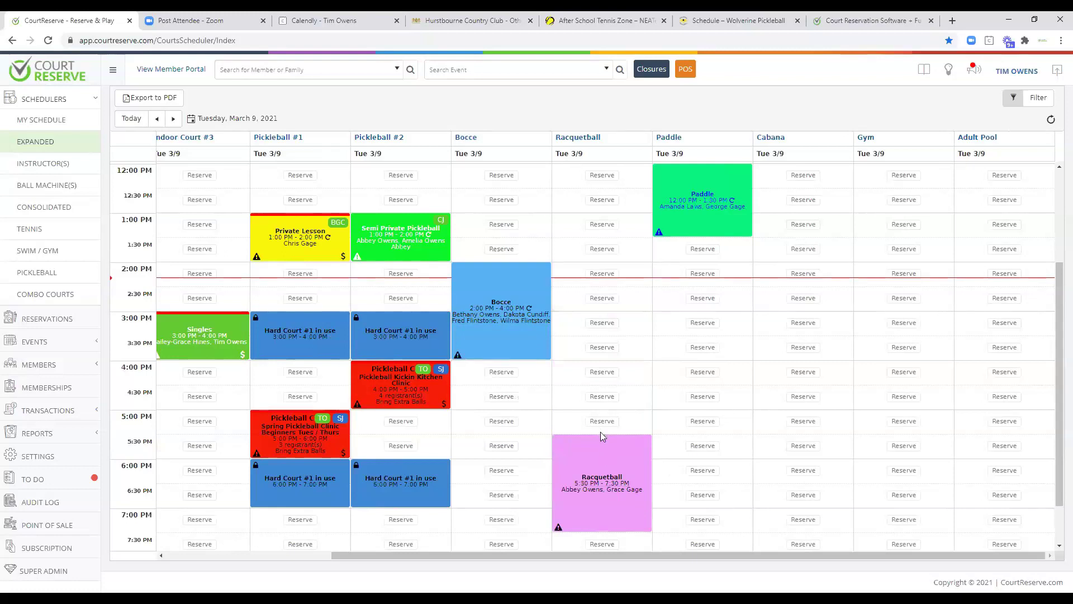
pyautogui.moveTo(600, 435); pyautogui.dragTo(609, 361)
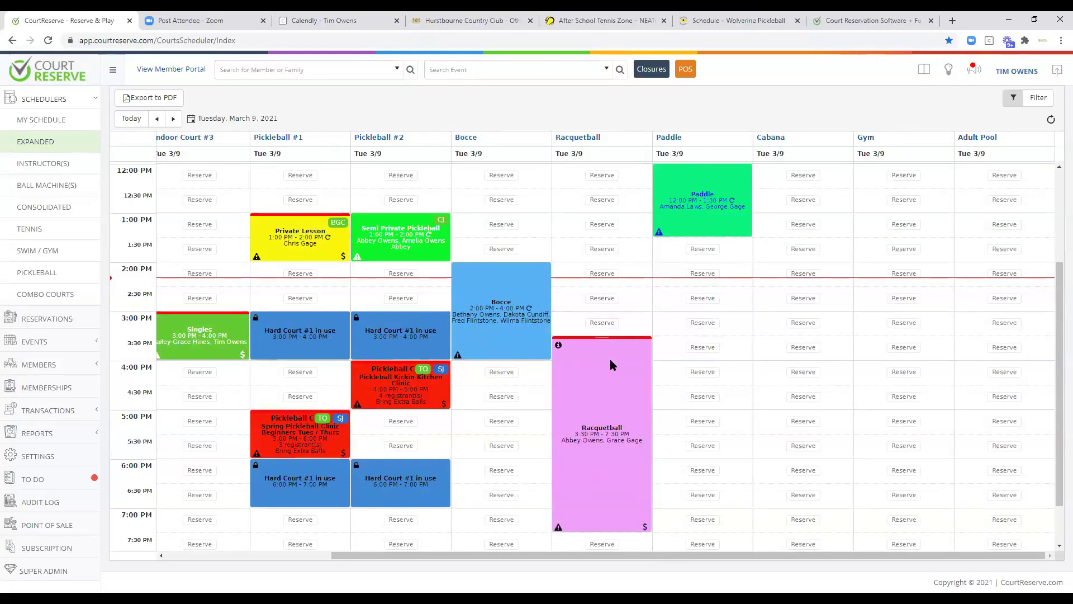
pyautogui.moveTo(549, 555); pyautogui.dragTo(383, 555)
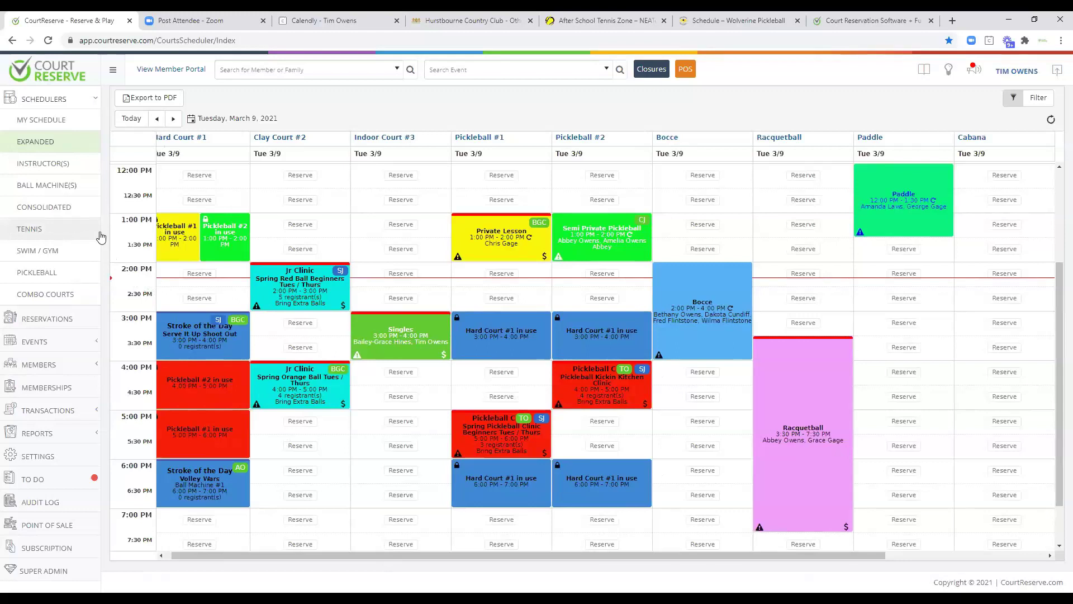
pyautogui.click(40, 231)
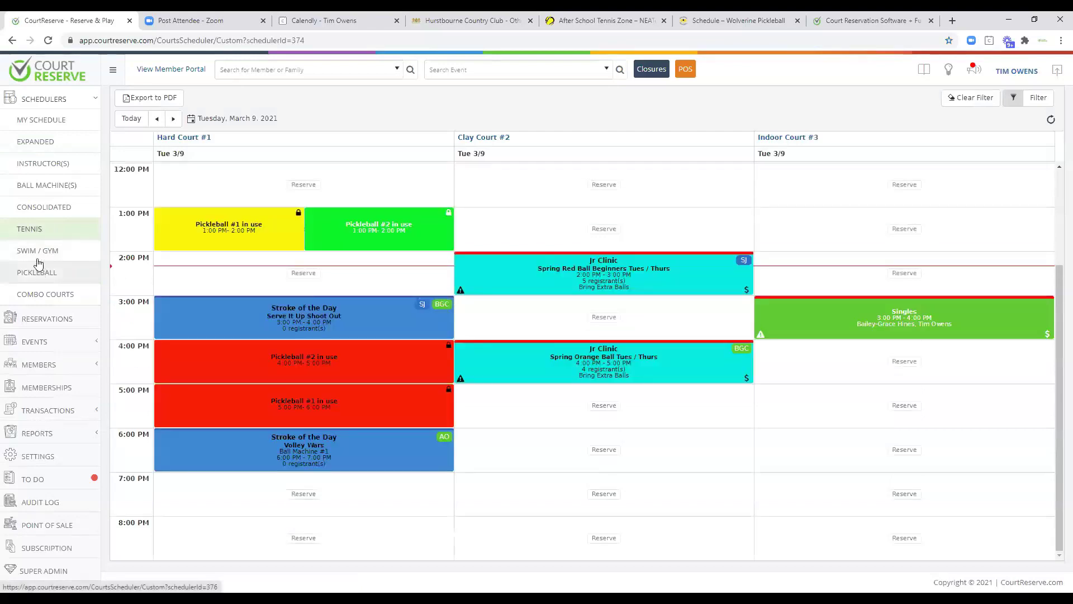
# Go via the Pickleball schedule to the Combo Courts view with Hard Court #1 and Pickleball #1 and #2.
pyautogui.click(44, 280)
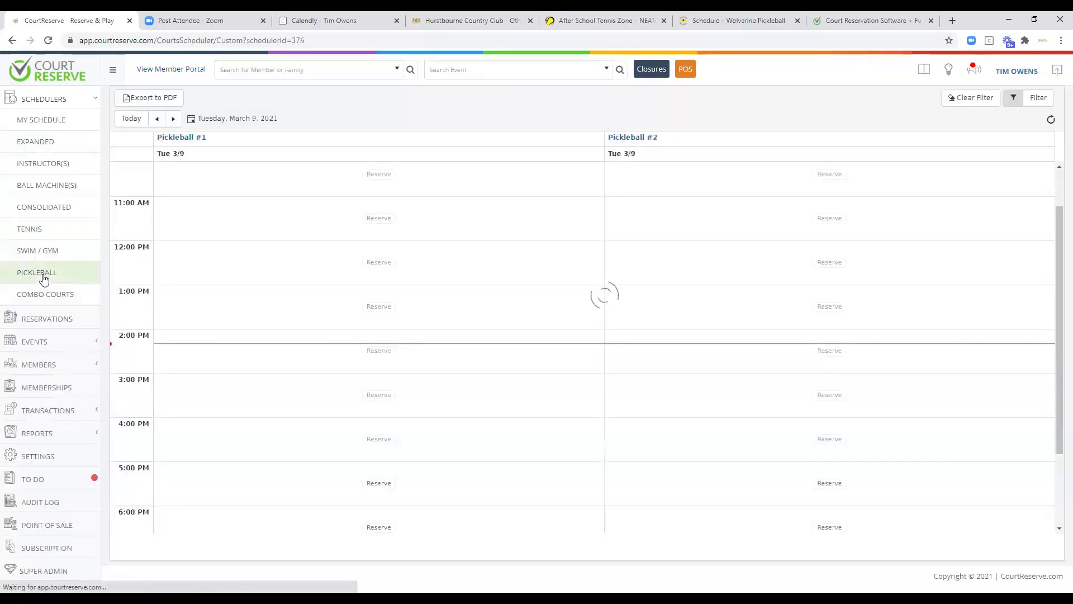
pyautogui.click(43, 295)
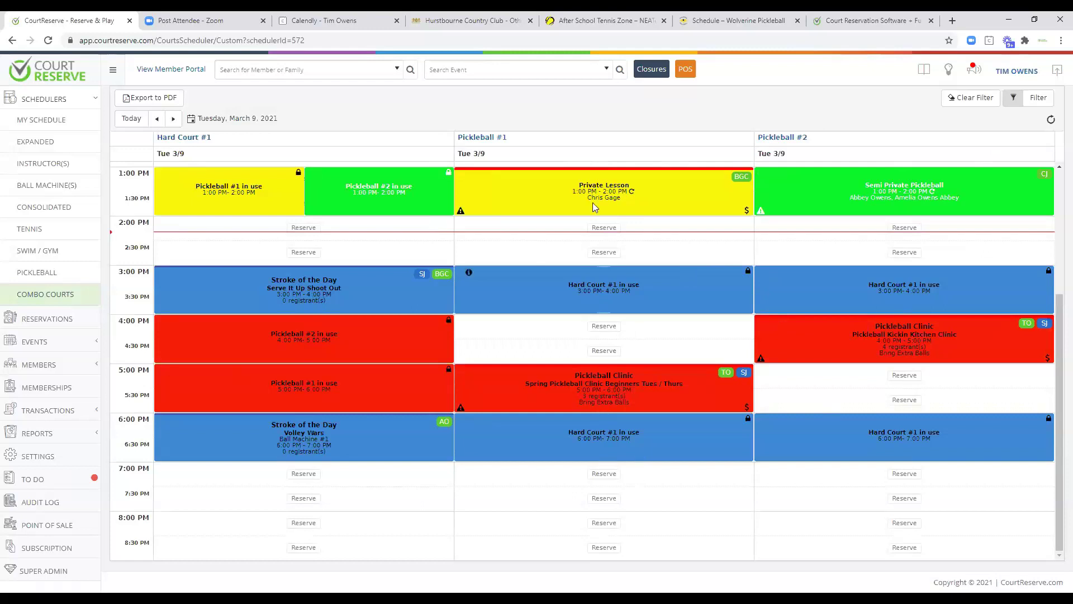
# Book Pickleball #1 for Pickleball Singles from 7:00 to 8:00 PM.
pyautogui.click(604, 473)
pyautogui.click(335, 180)
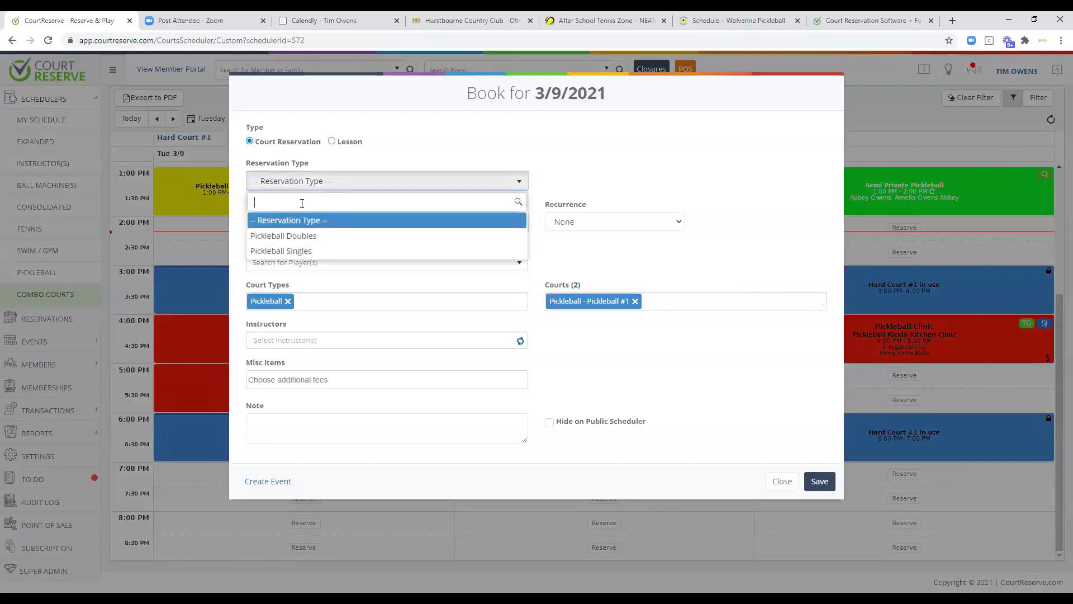
pyautogui.click(287, 251)
pyautogui.click(519, 222)
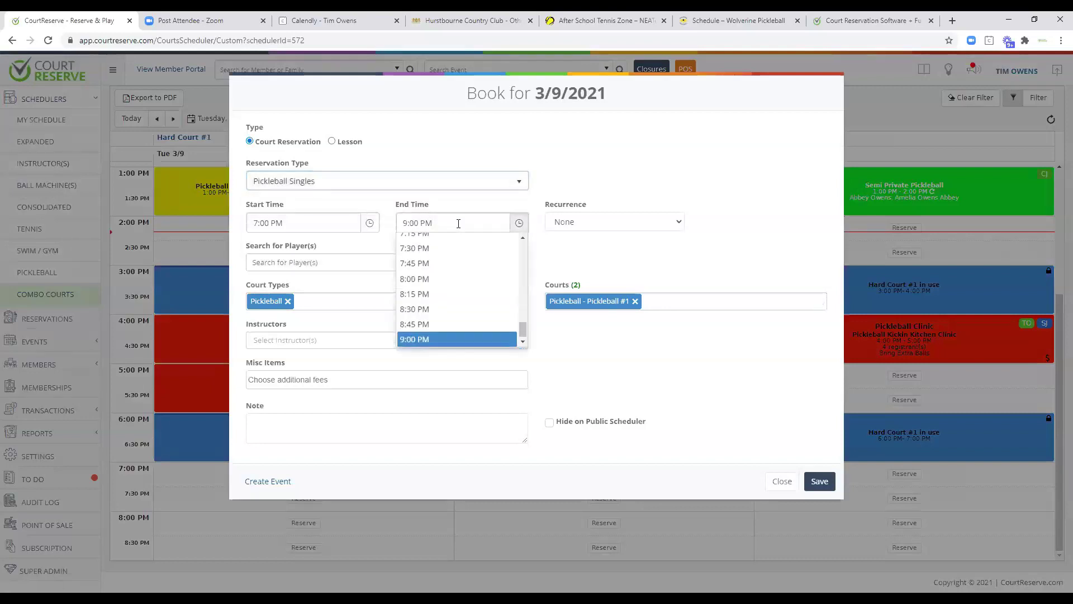
pyautogui.click(447, 279)
pyautogui.click(815, 526)
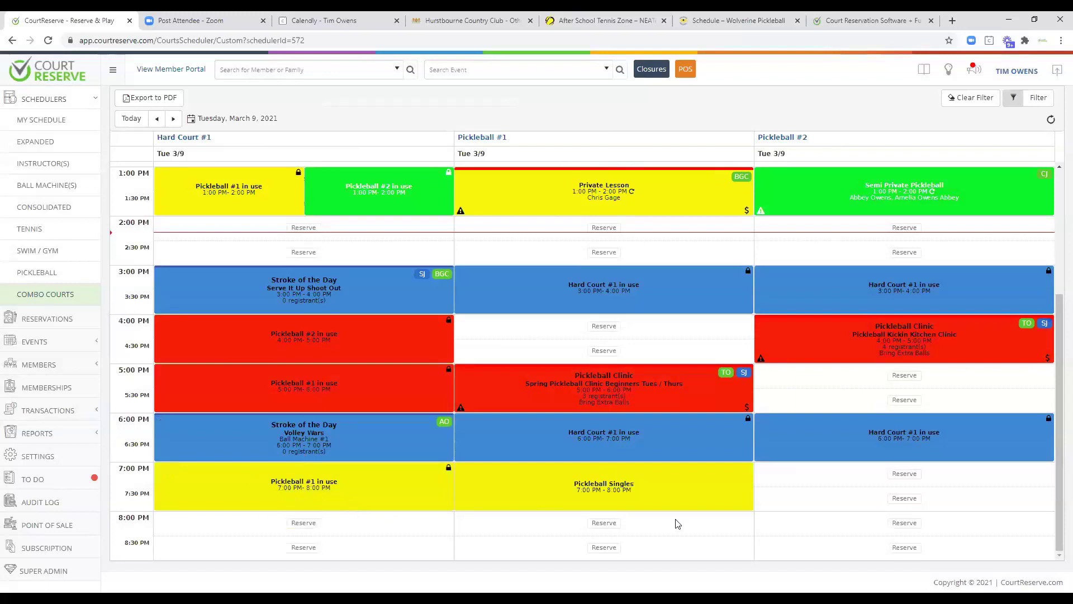
# Book Pickleball #2 for Pickleball Doubles from 7:00 to 9:00 PM.
pyautogui.click(903, 474)
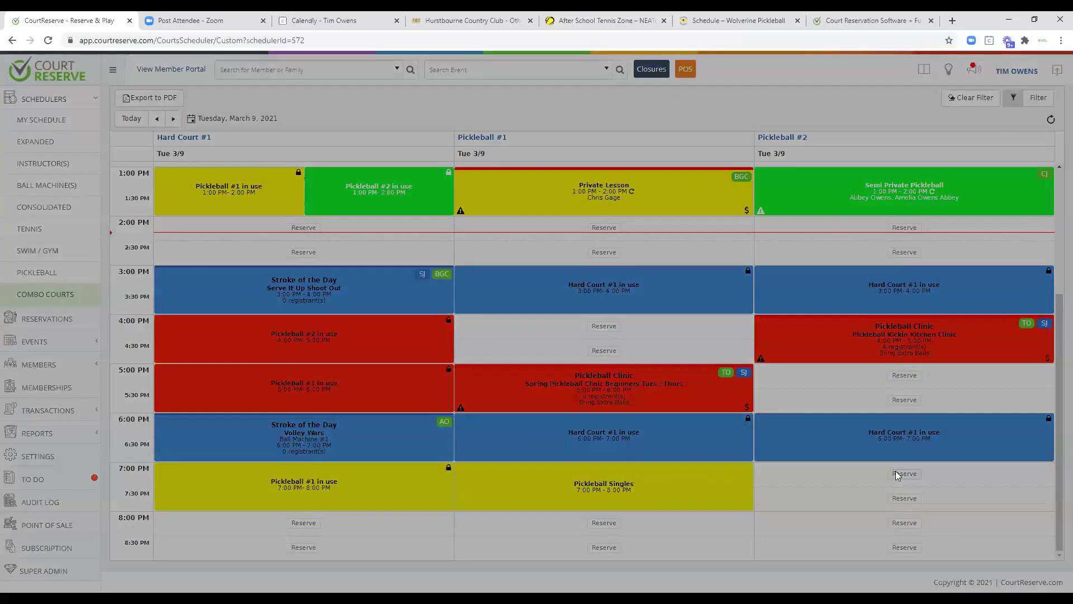
pyautogui.click(347, 182)
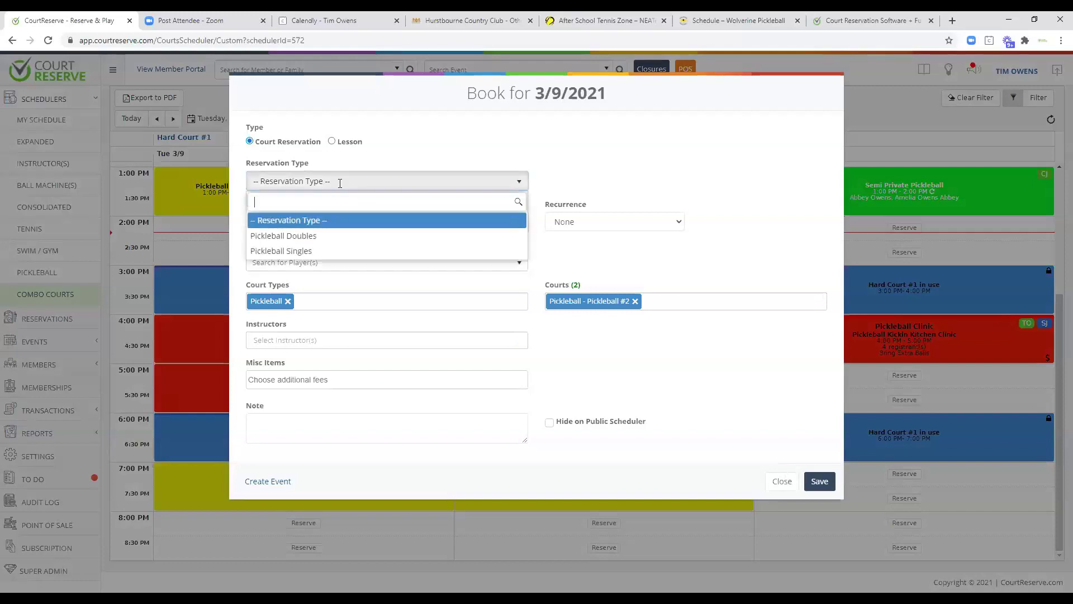
pyautogui.click(306, 236)
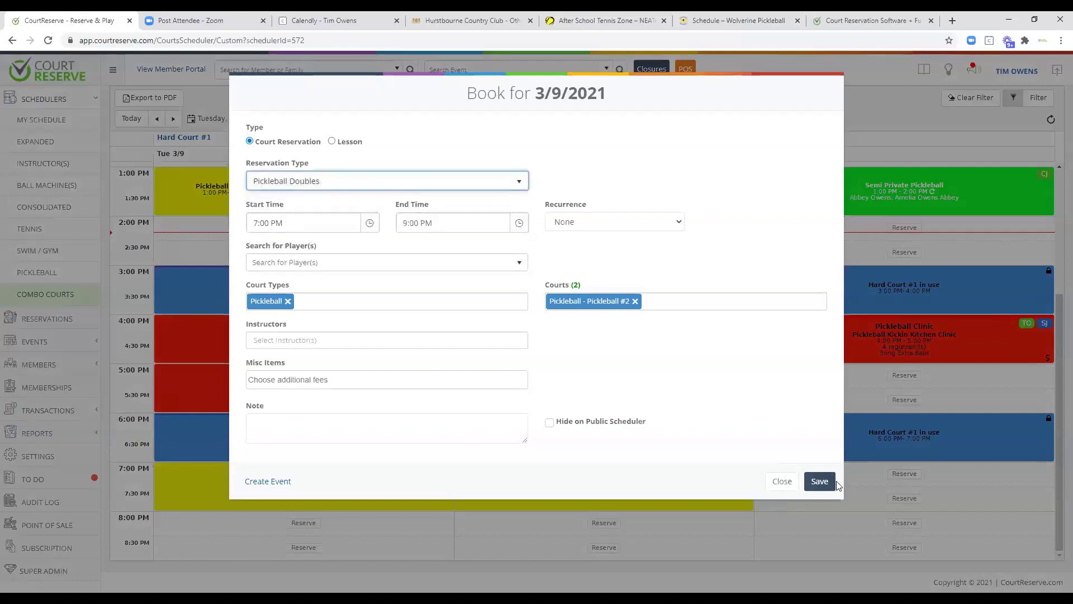
pyautogui.click(817, 522)
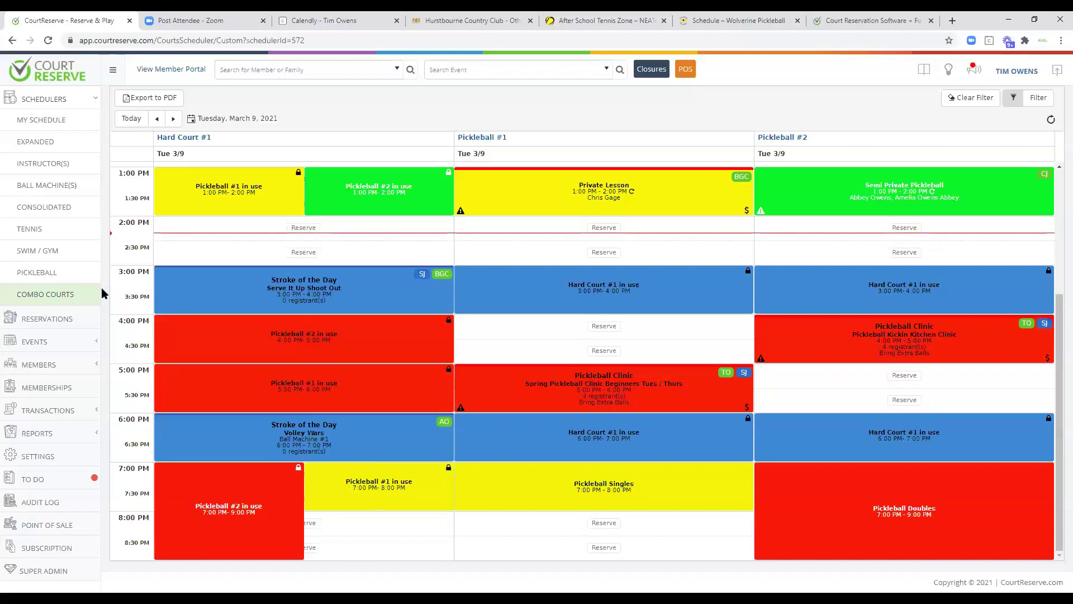
# On the Pickleball schedule, open the registrant list of the 5 PM Spring Pickleball Clinic on 3/9.
pyautogui.click(55, 275)
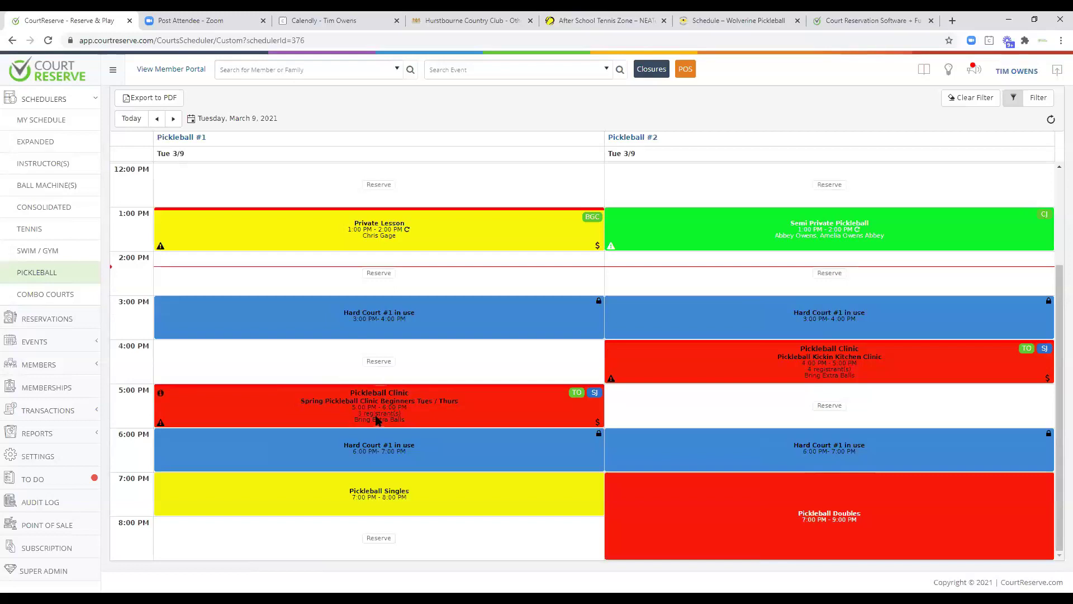
pyautogui.moveTo(577, 395)
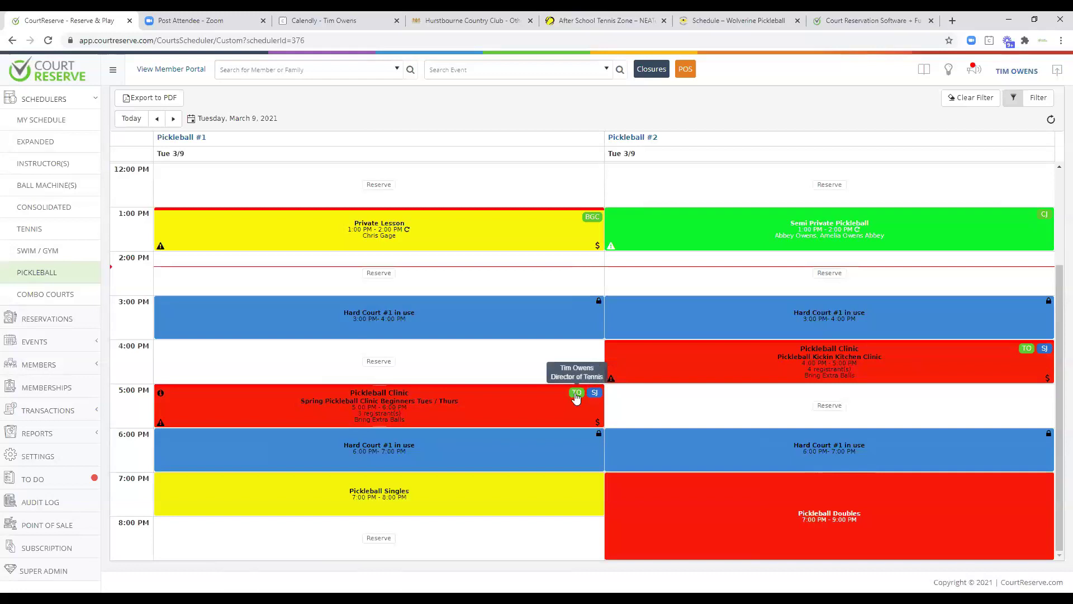
pyautogui.moveTo(598, 428)
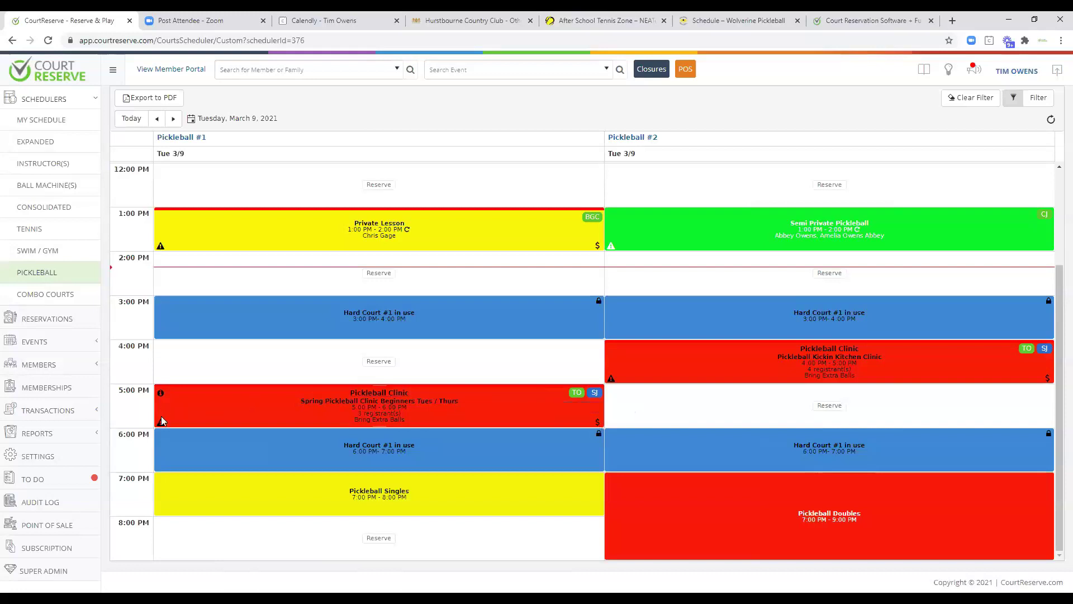
pyautogui.moveTo(160, 427)
pyautogui.click(163, 393)
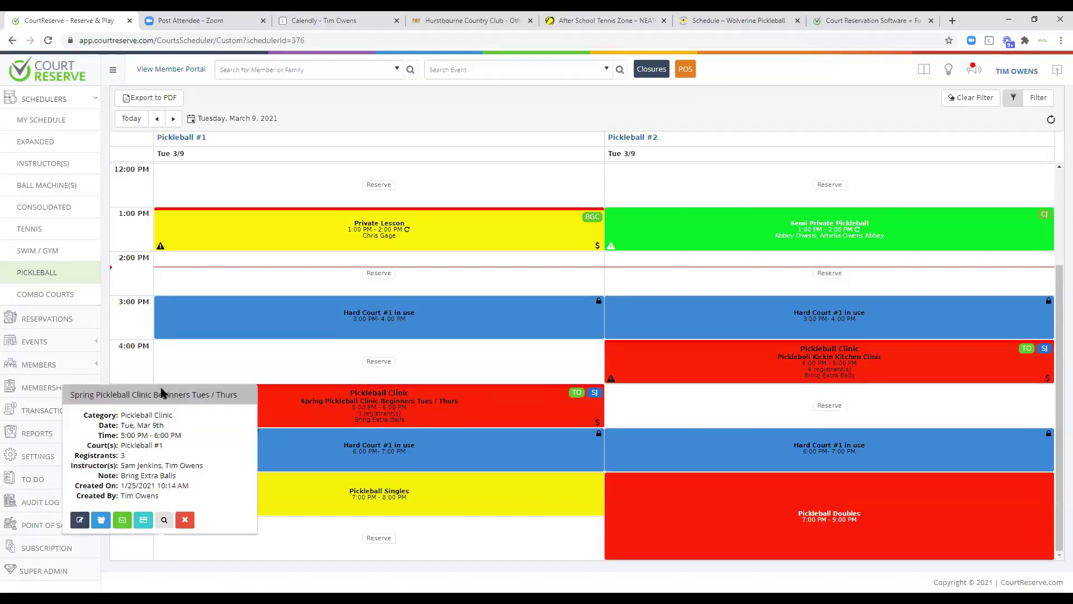
pyautogui.click(101, 520)
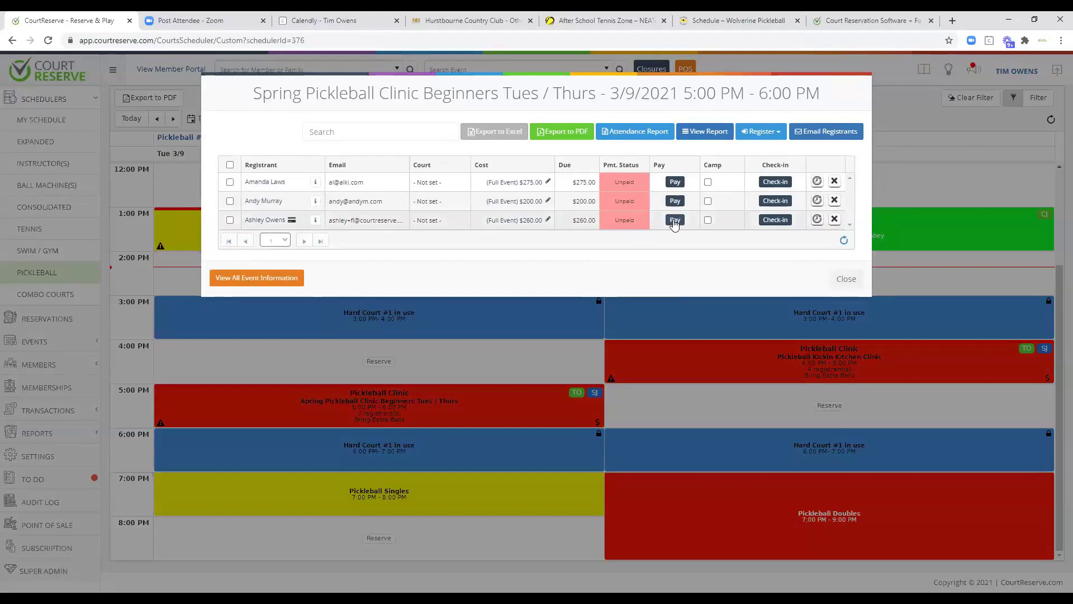
# Check in the first registrant, add a member as an $8.00 single-date drop-in, and close the list.
pyautogui.click(774, 182)
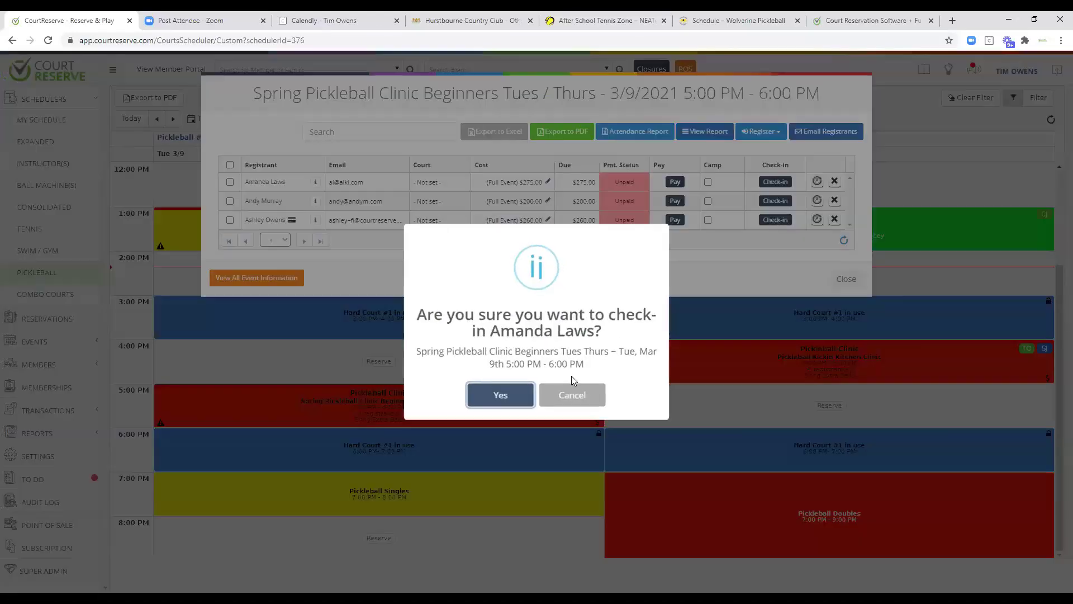
pyautogui.click(506, 394)
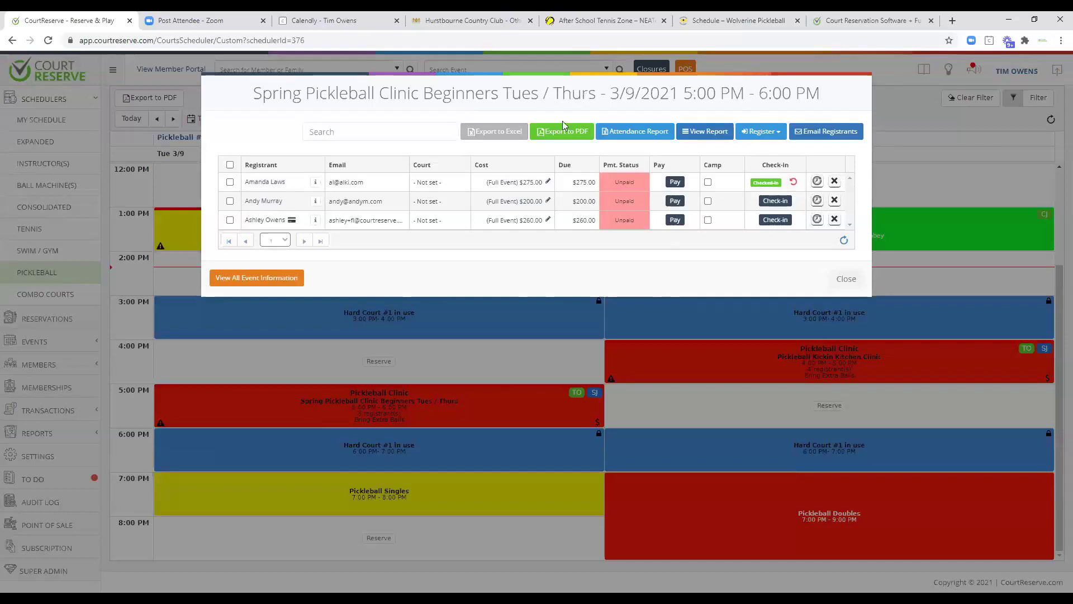
pyautogui.click(757, 136)
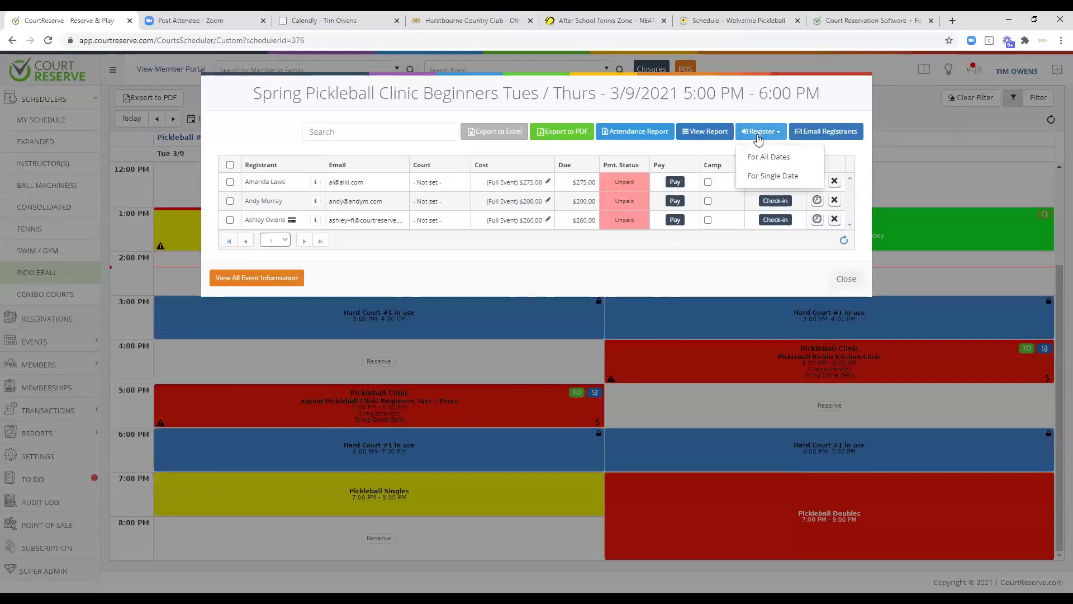
pyautogui.click(760, 180)
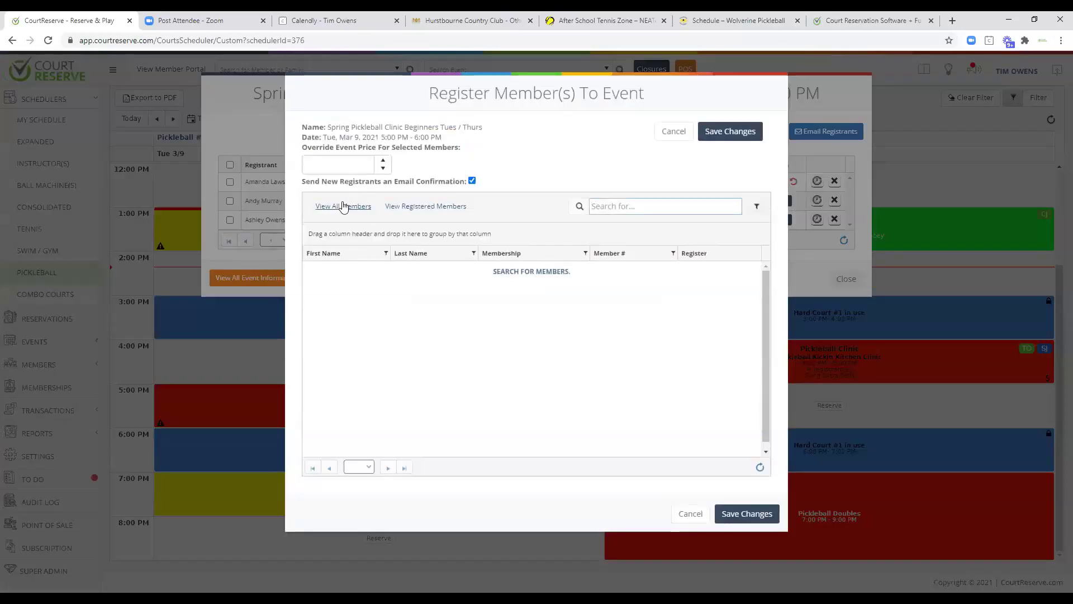
pyautogui.click(337, 208)
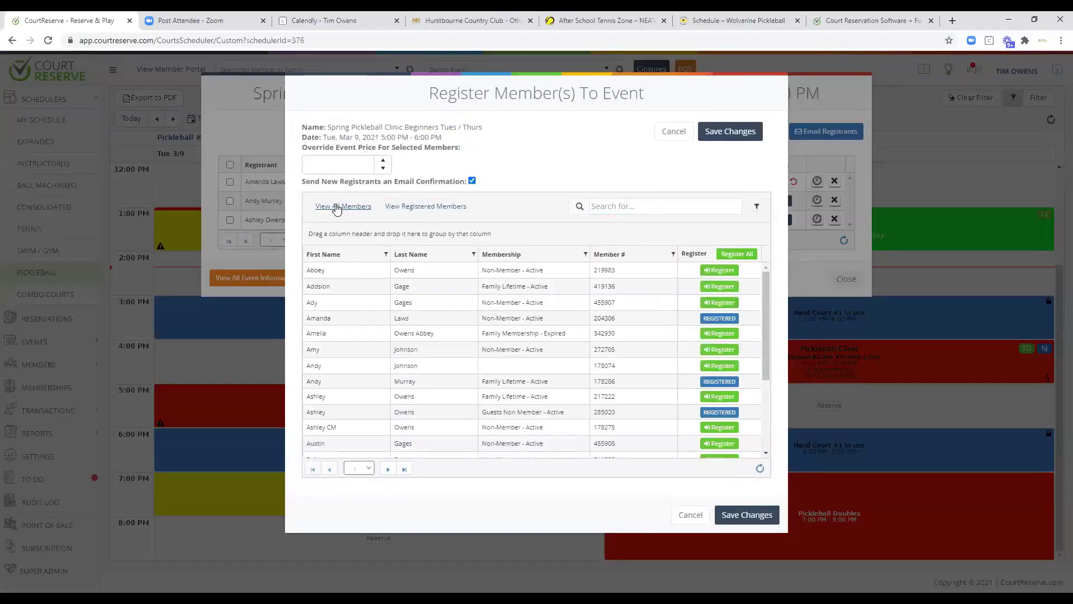
pyautogui.click(727, 286)
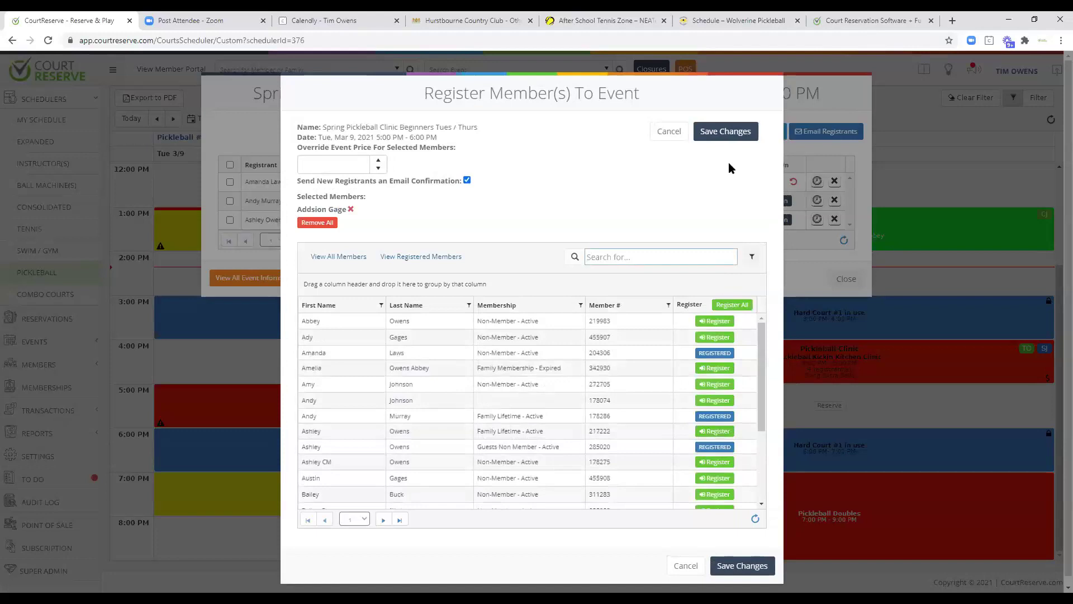
pyautogui.click(729, 135)
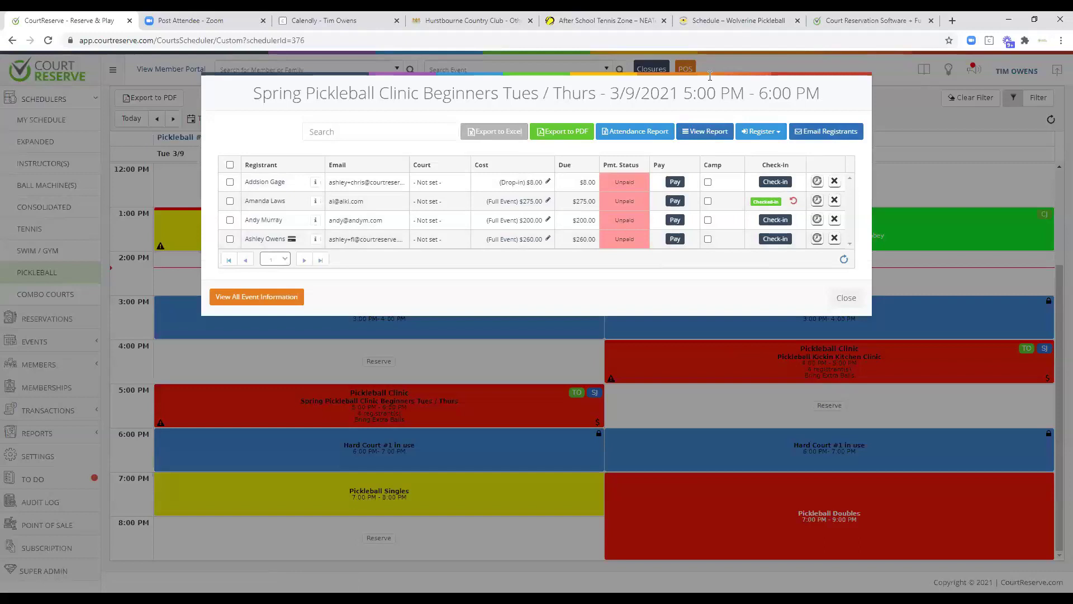
pyautogui.click(172, 394)
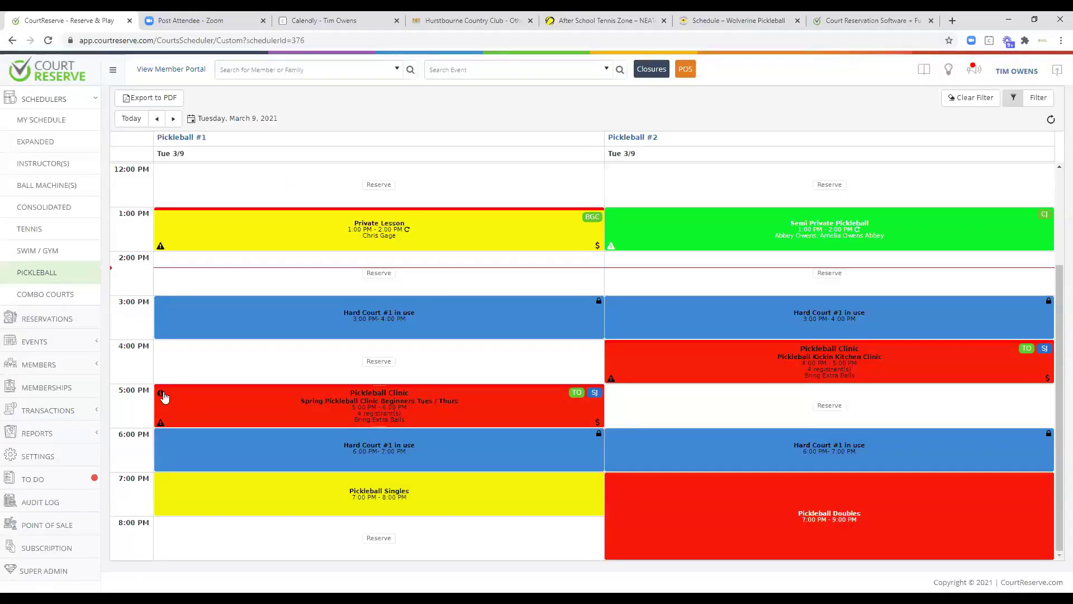
pyautogui.moveTo(162, 395)
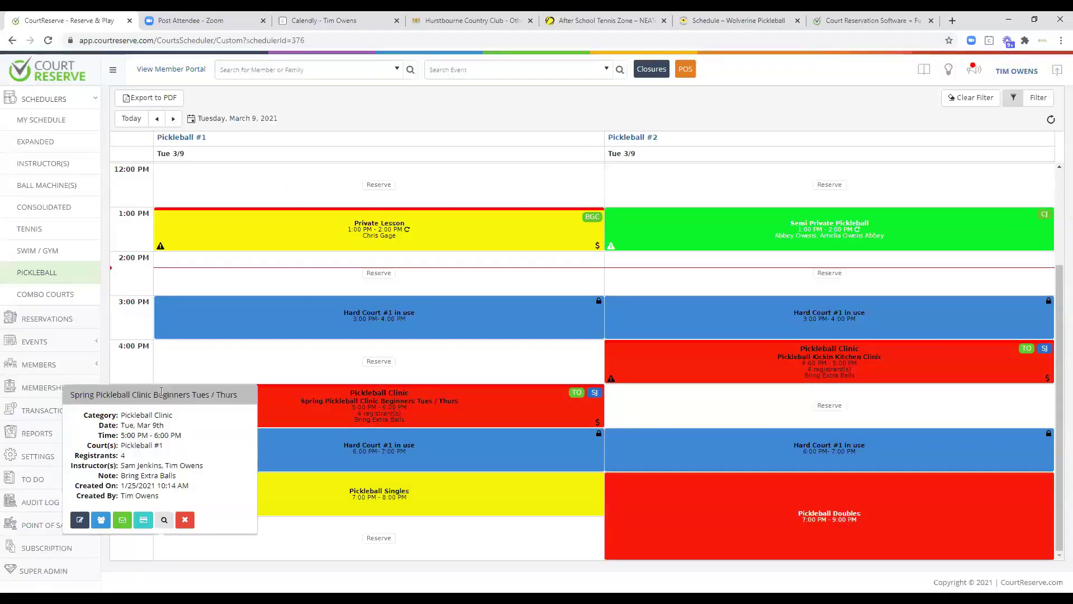
pyautogui.click(164, 520)
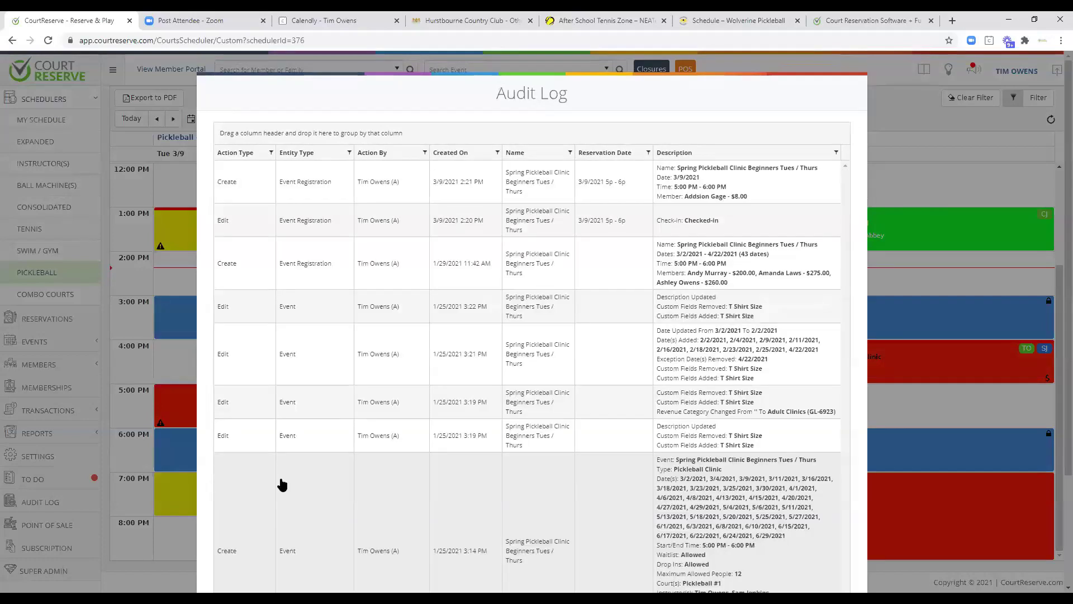
pyautogui.scroll(-3, 369, 479)
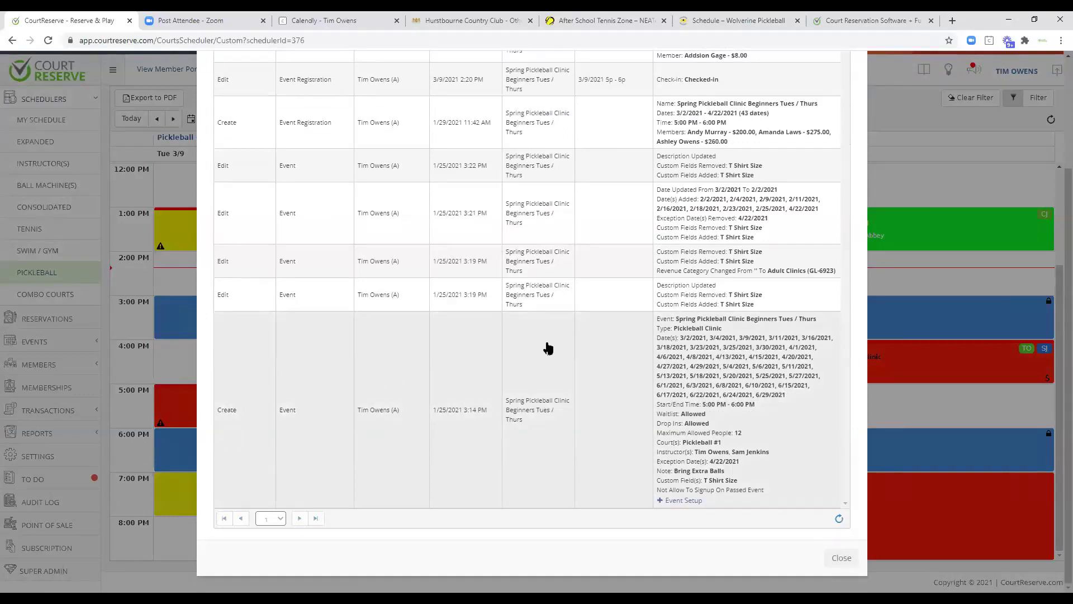
pyautogui.scroll(2, 581, 434)
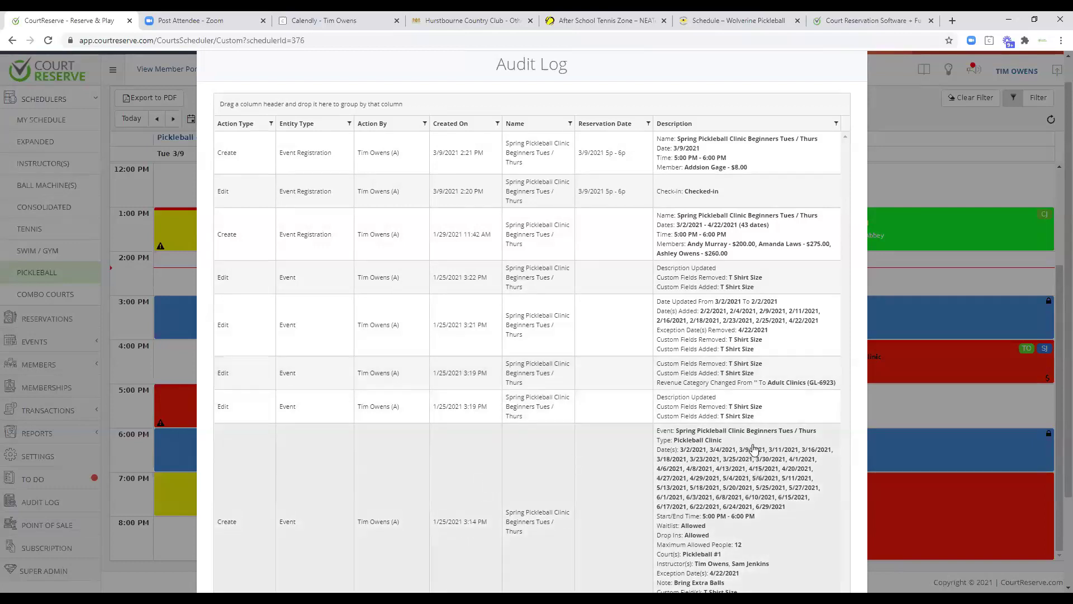
pyautogui.scroll(-2, 770, 481)
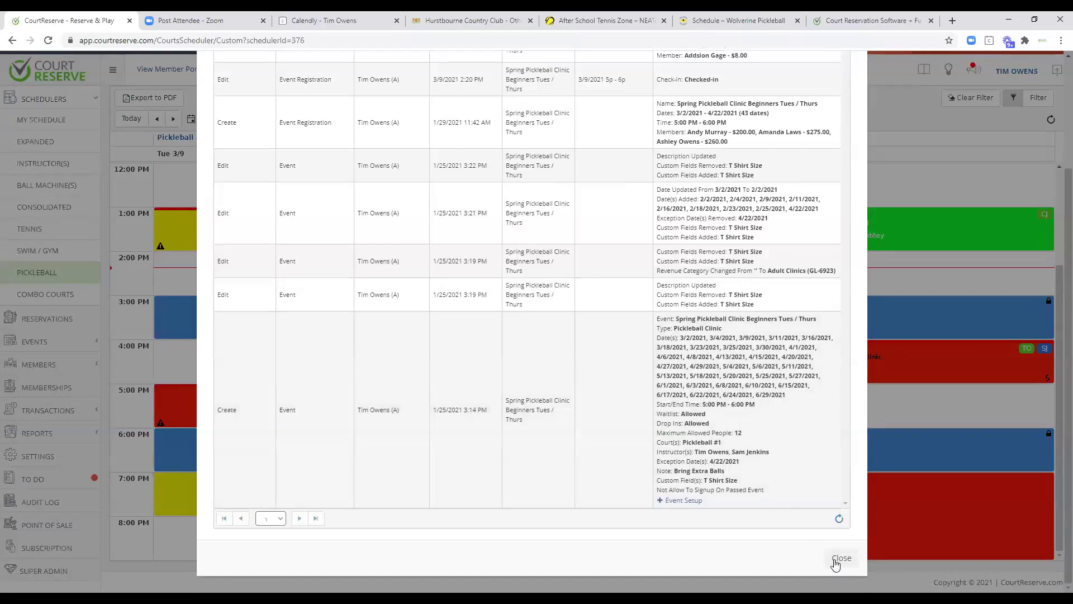
pyautogui.click(836, 558)
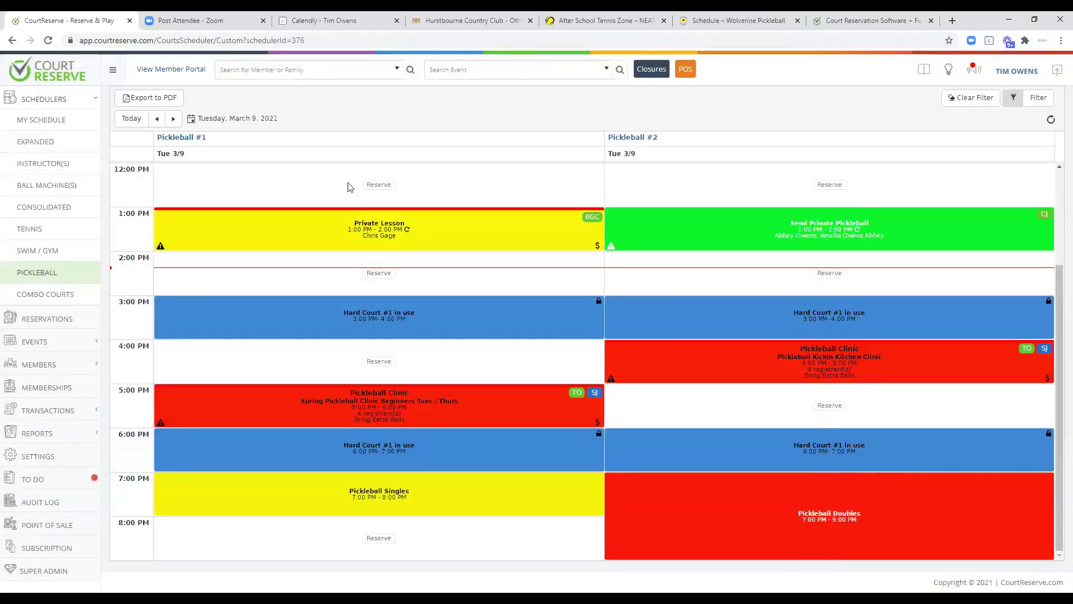
# From My Schedule, advance a week and show all instructors' columns for Sunday, March 14, 2021.
pyautogui.click(32, 123)
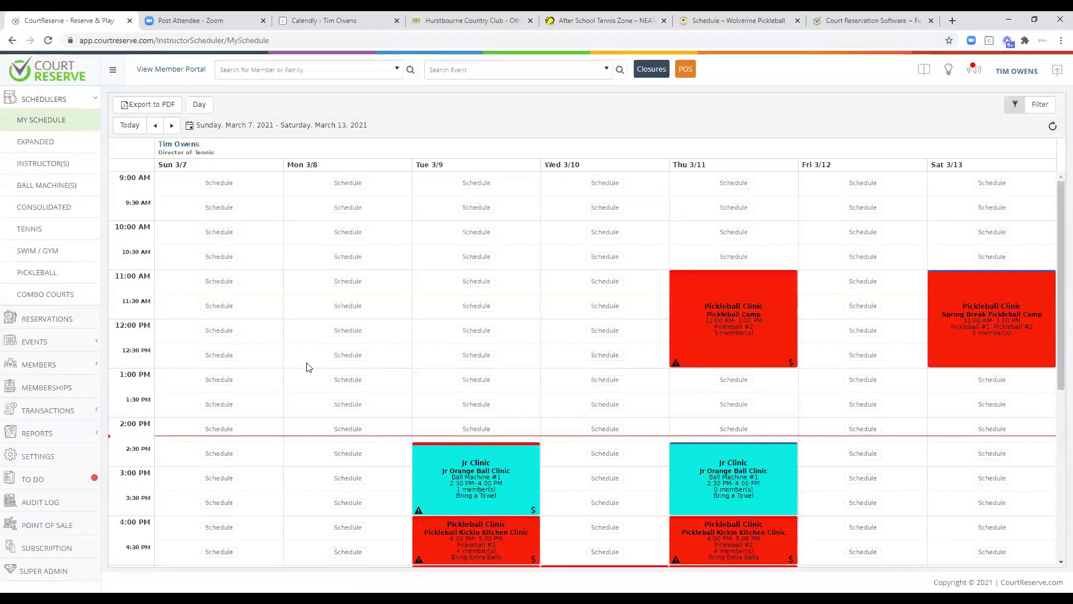
pyautogui.scroll(-2, 311, 374)
pyautogui.click(171, 125)
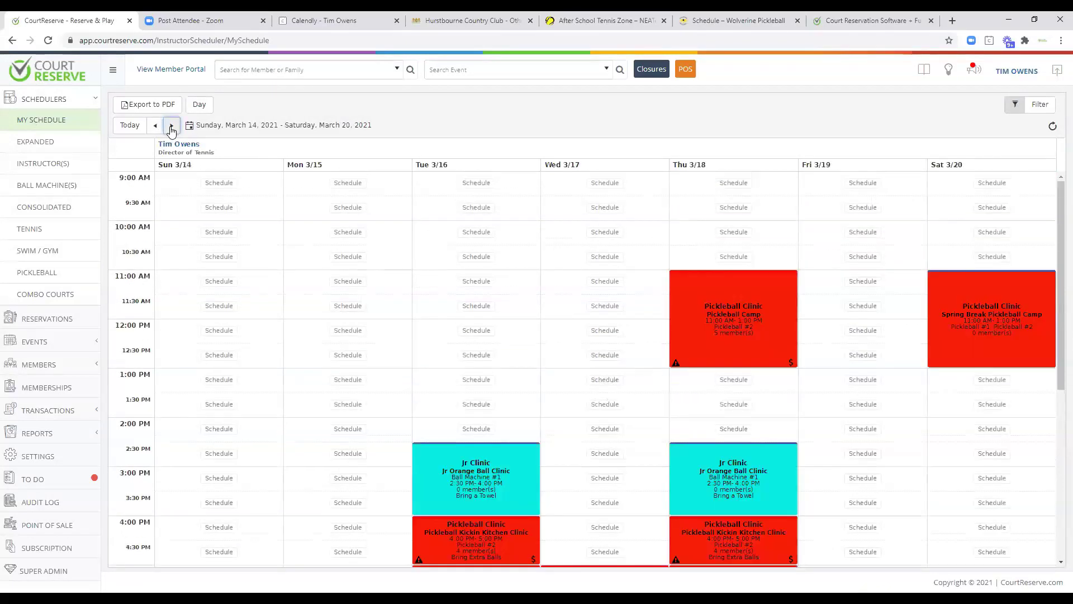
pyautogui.click(47, 165)
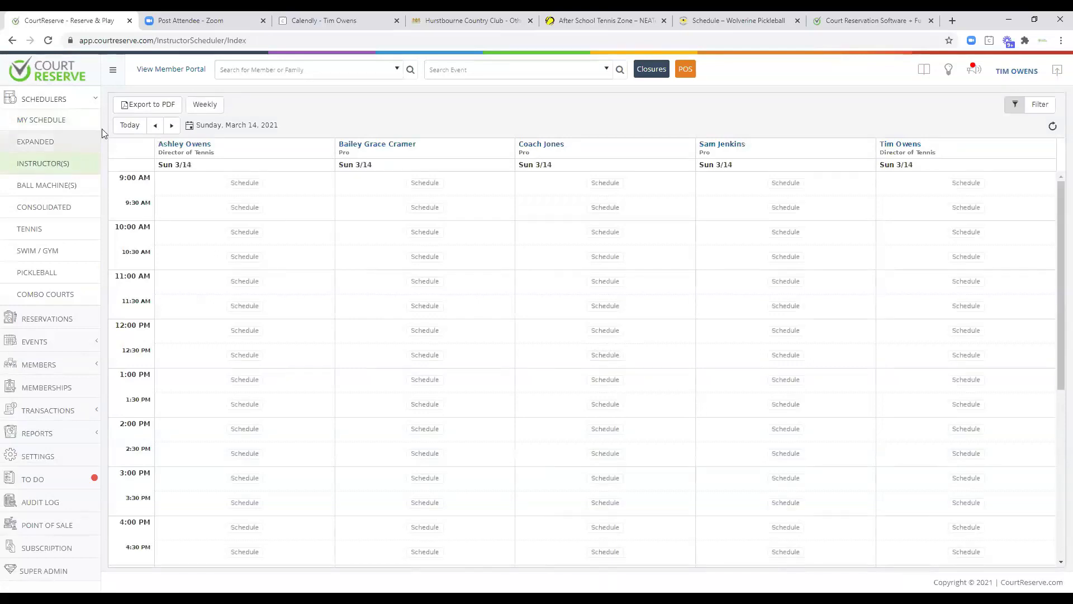
# Move to Wednesday, March 10 and start an 11:00 AM booking for the second instructor.
pyautogui.click(132, 125)
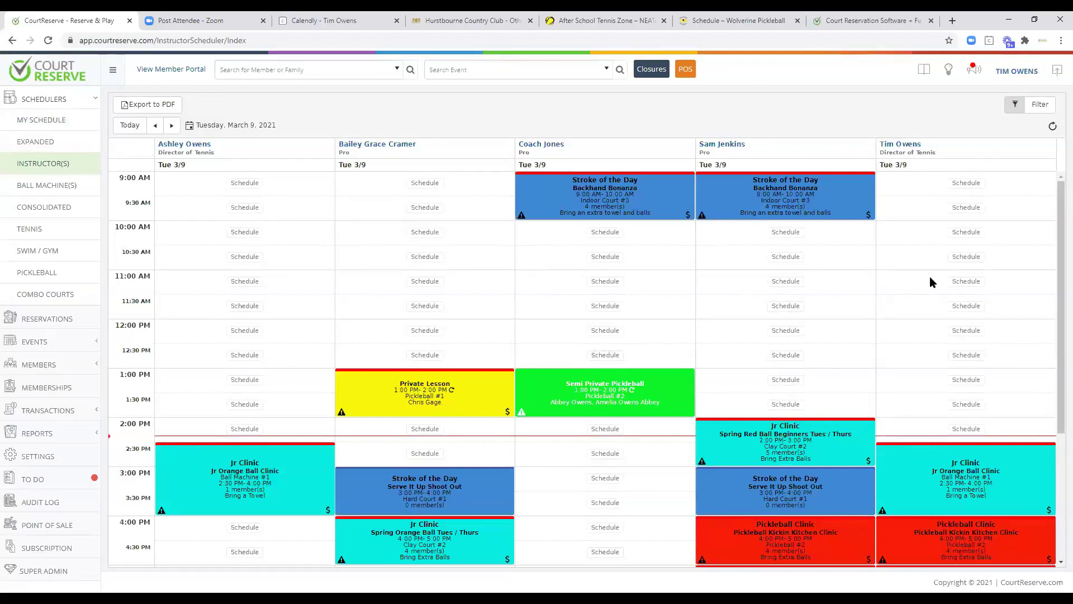
pyautogui.click(171, 126)
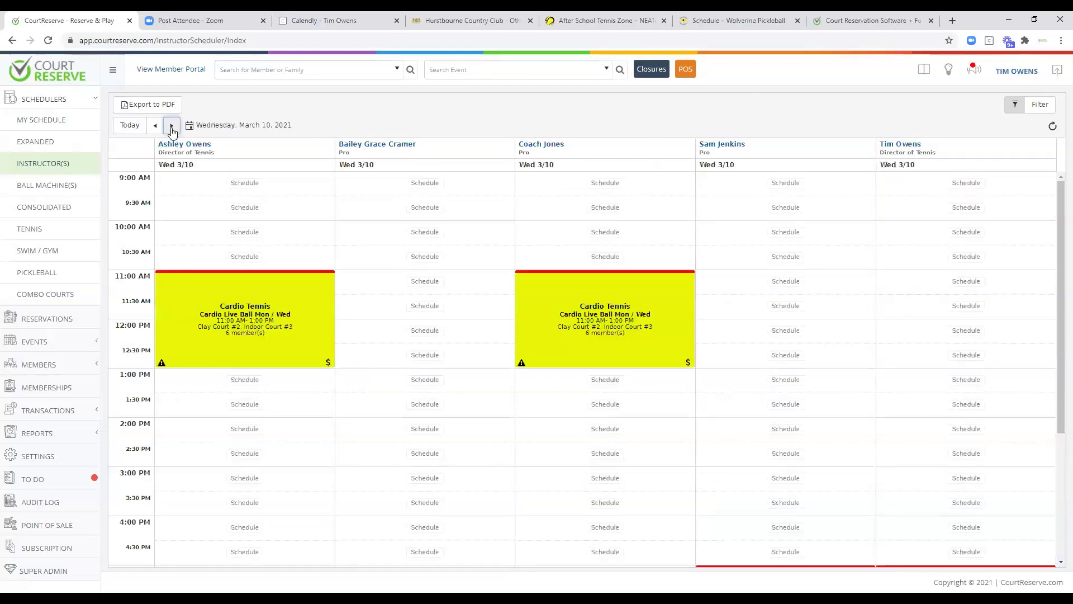
pyautogui.click(437, 282)
# Make the booking a Private Lesson and add the player found by searching.
pyautogui.click(307, 145)
pyautogui.click(295, 199)
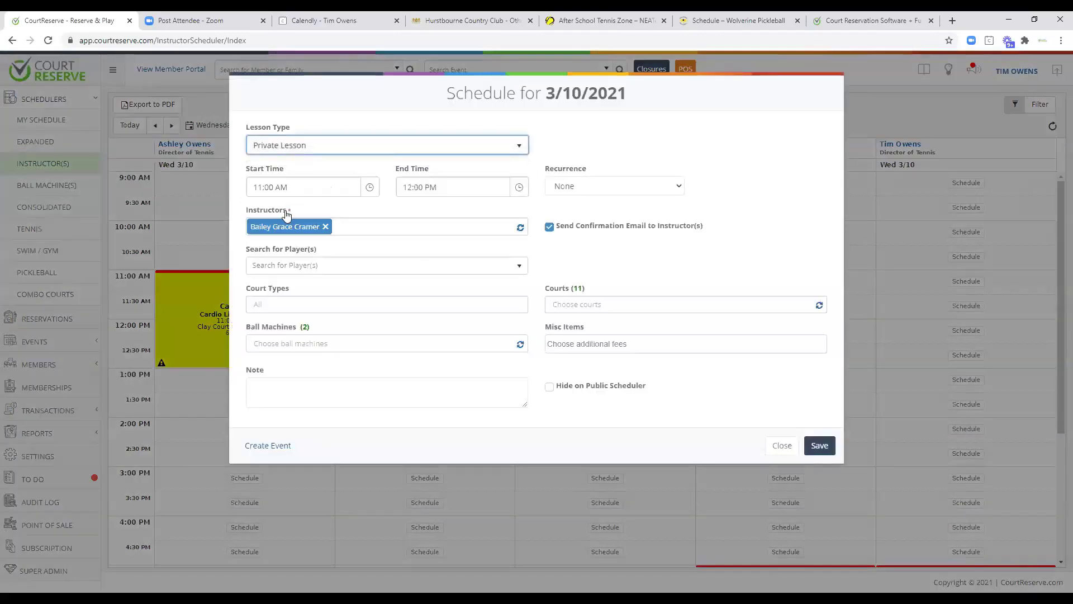
pyautogui.click(283, 266)
pyautogui.write('dak')
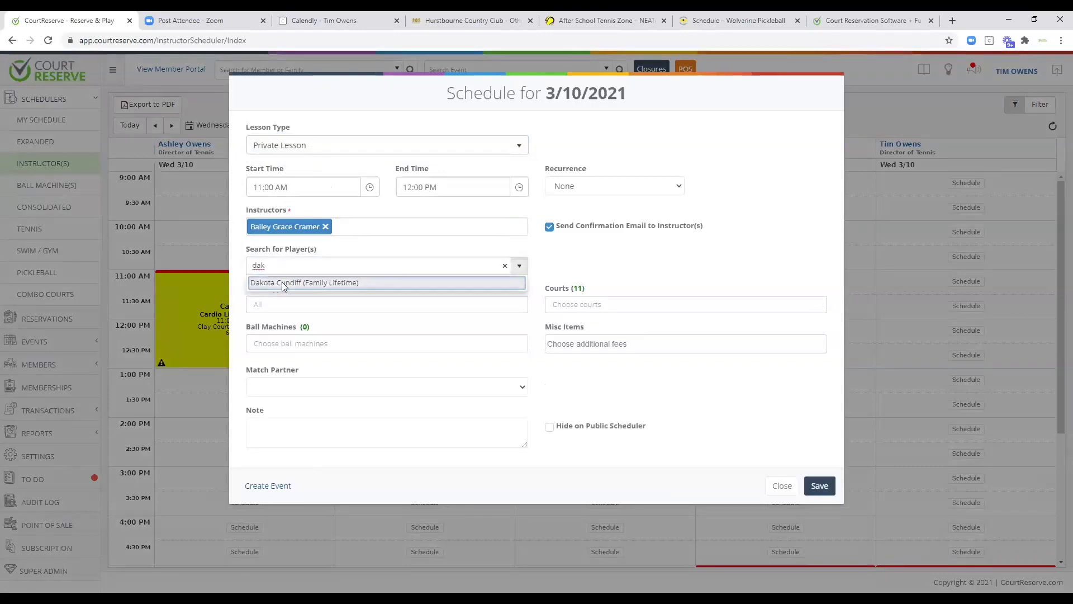
pyautogui.click(283, 281)
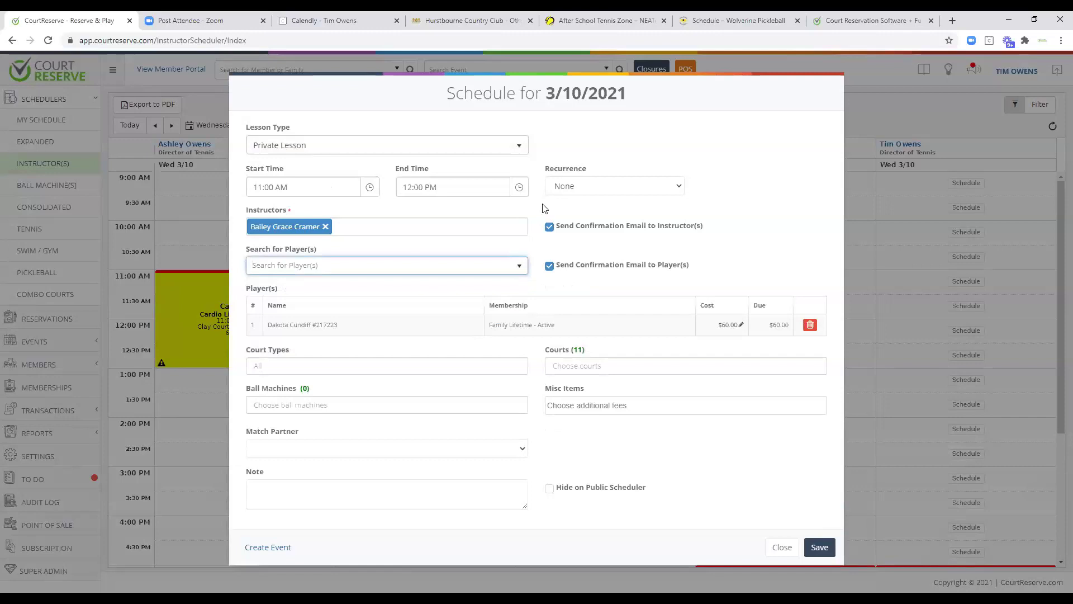
# Turn off instructor and player confirmation emails, place the lesson on Pickleball #2, and save it.
pyautogui.click(549, 227)
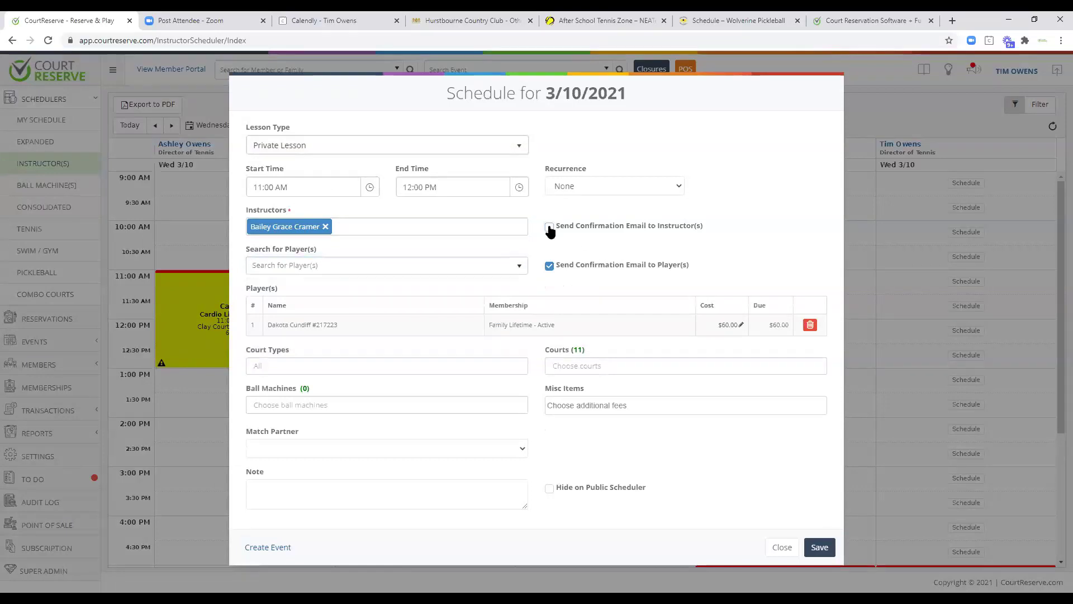
pyautogui.click(550, 267)
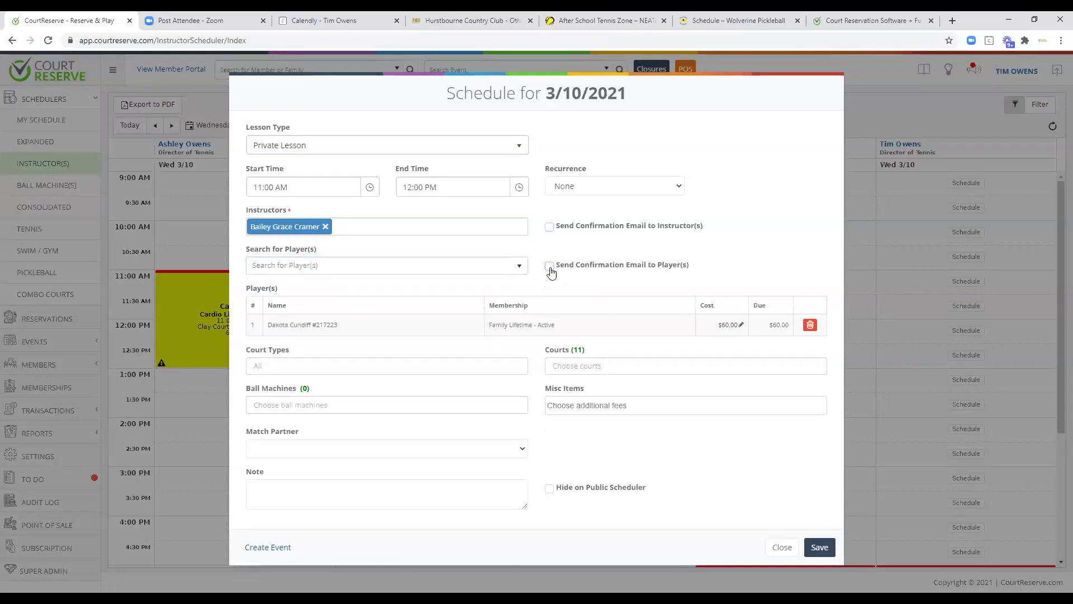
pyautogui.click(568, 367)
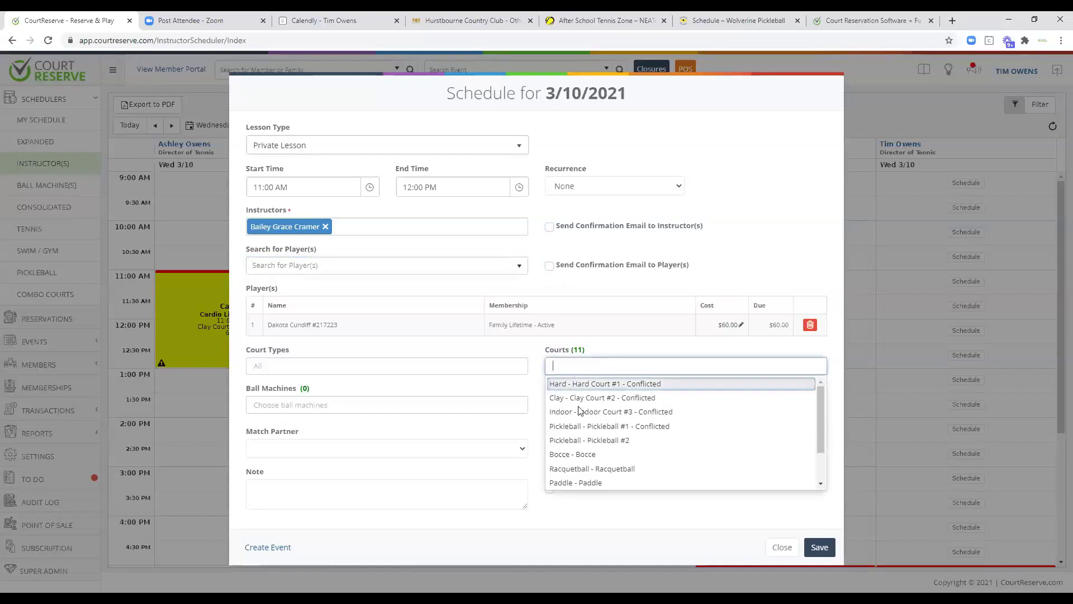
pyautogui.click(583, 441)
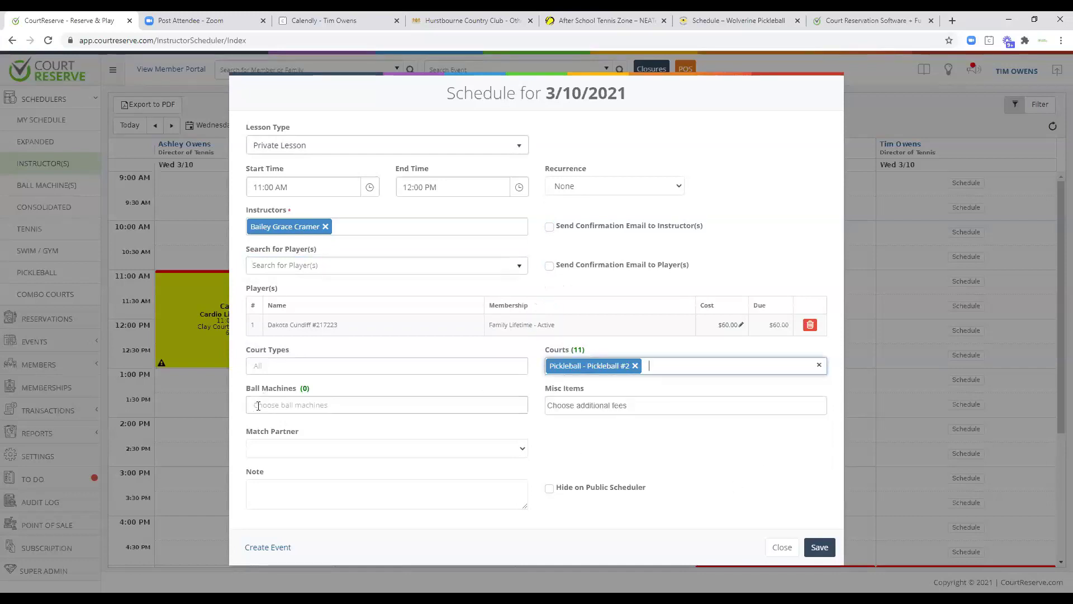
pyautogui.click(280, 489)
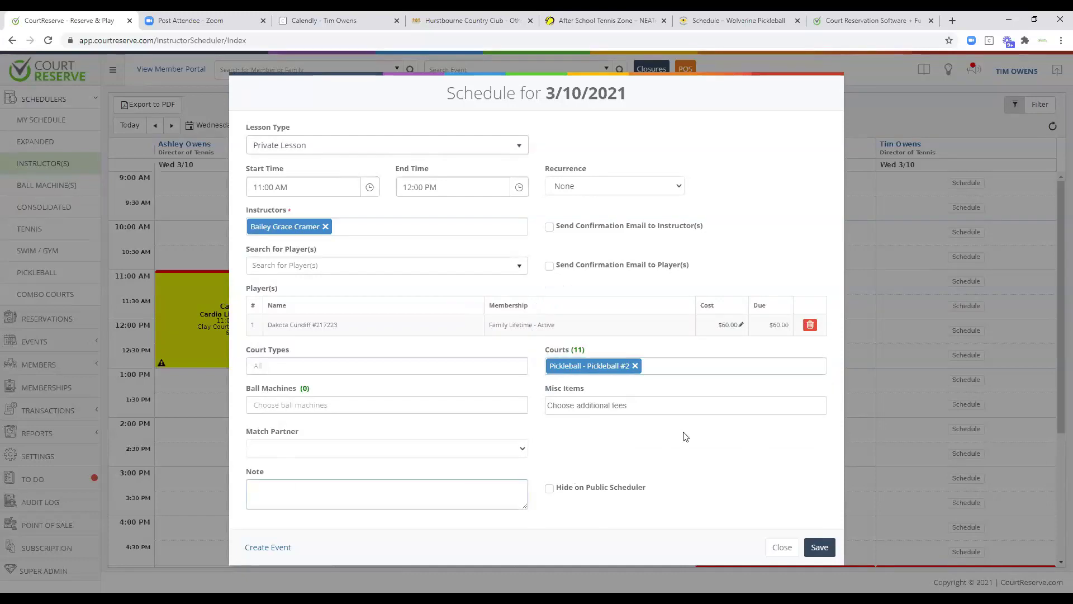
pyautogui.click(819, 547)
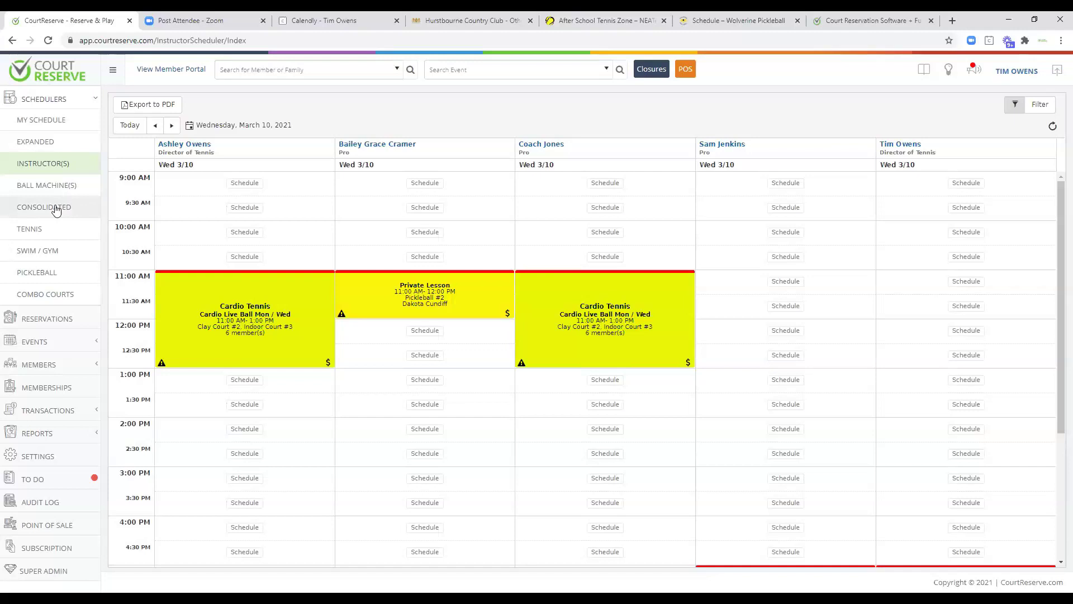
pyautogui.click(56, 208)
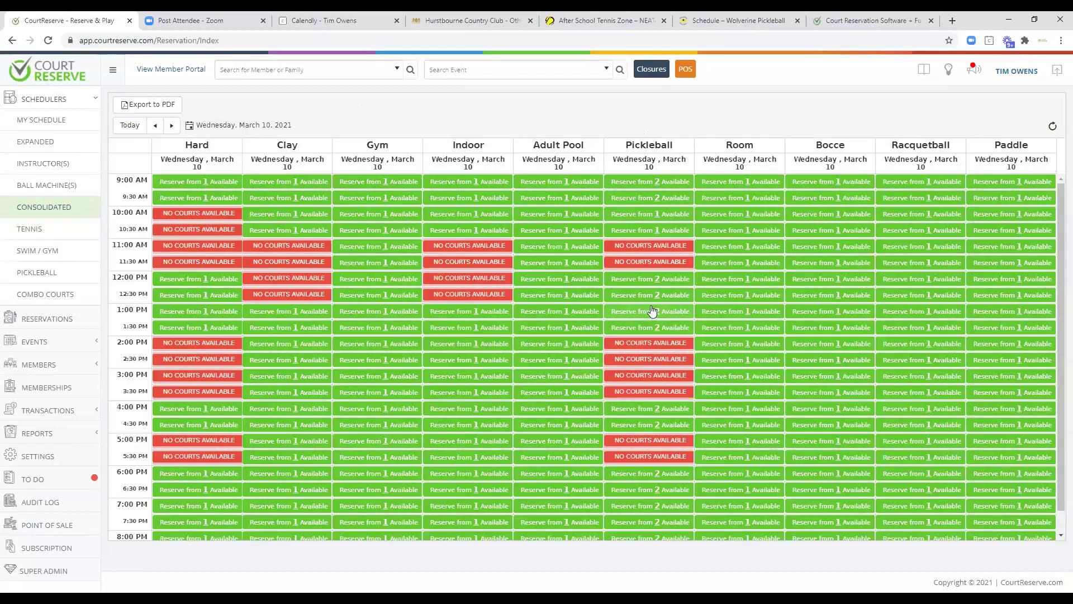
# Open the court Closures list from the Consolidated schedule, finding it empty.
pyautogui.click(654, 70)
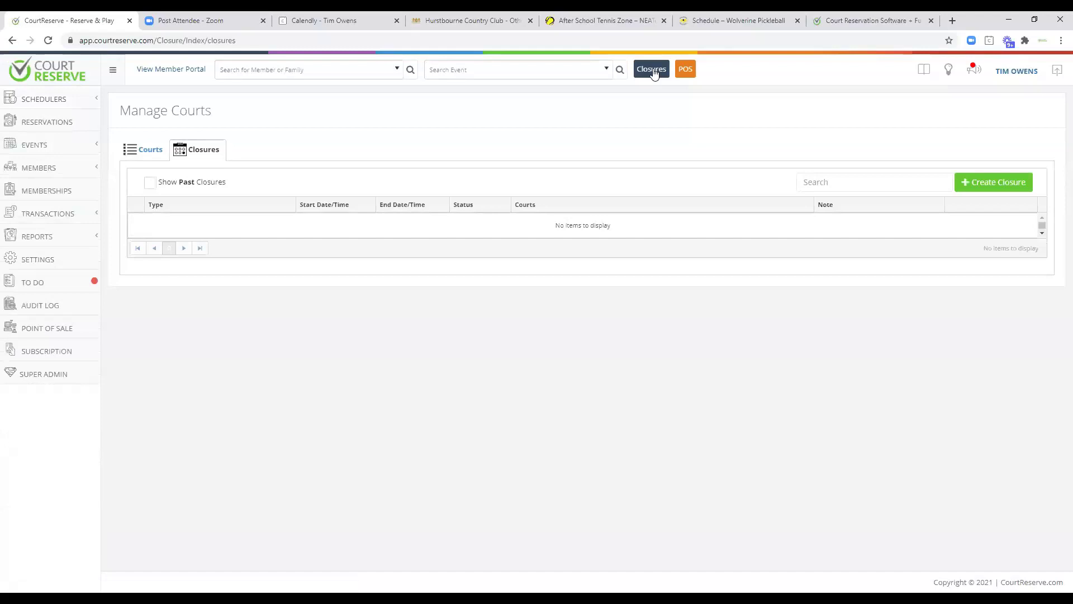
# Start a Weather closure ending 3/13/2021 at 9:00 AM.
pyautogui.click(994, 185)
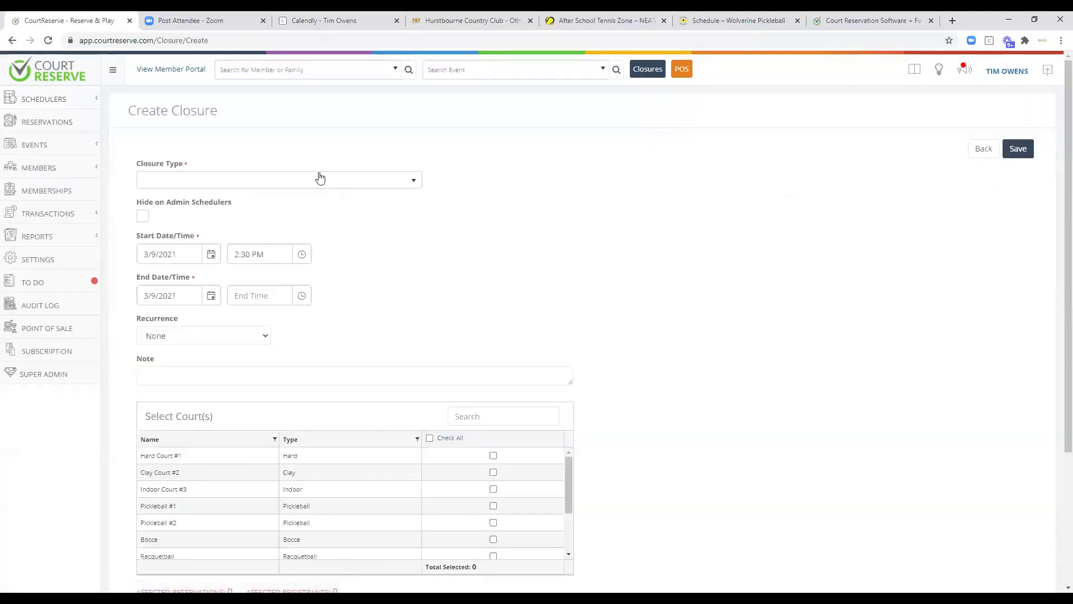
pyautogui.click(298, 185)
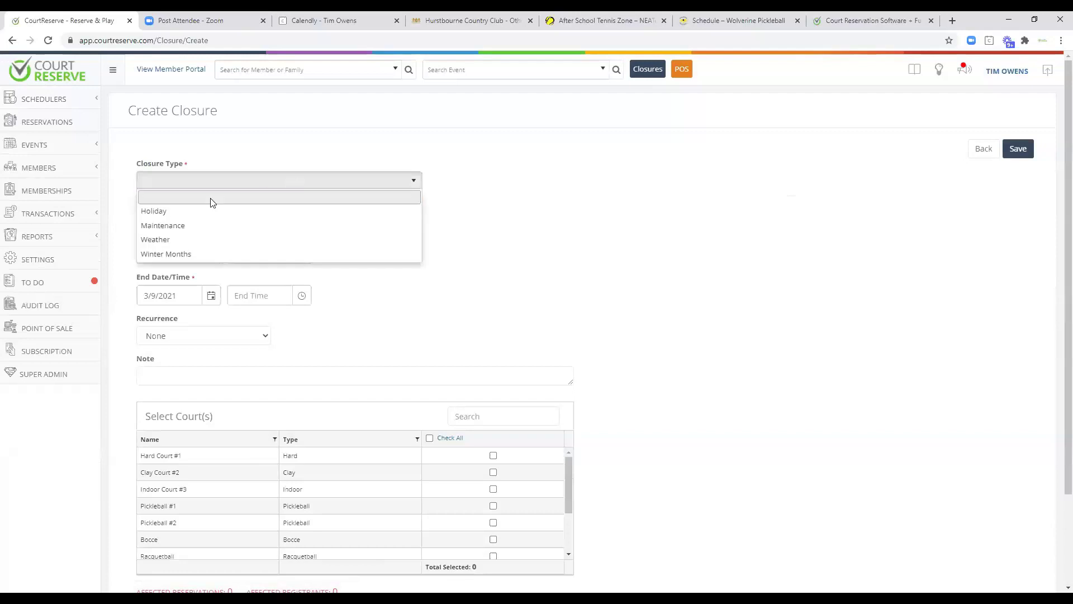
pyautogui.click(175, 240)
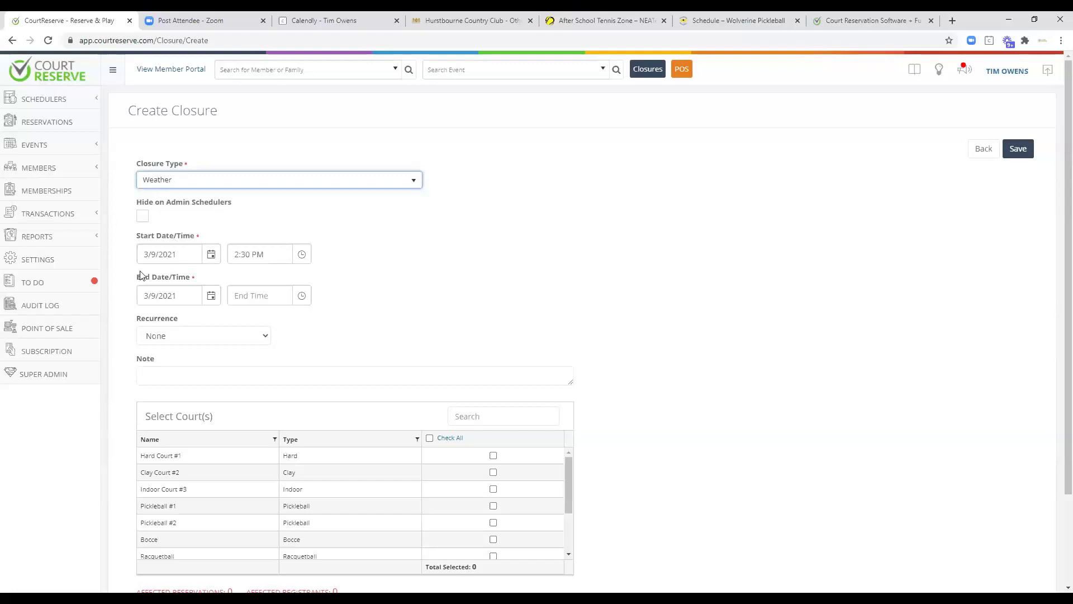
pyautogui.click(214, 300)
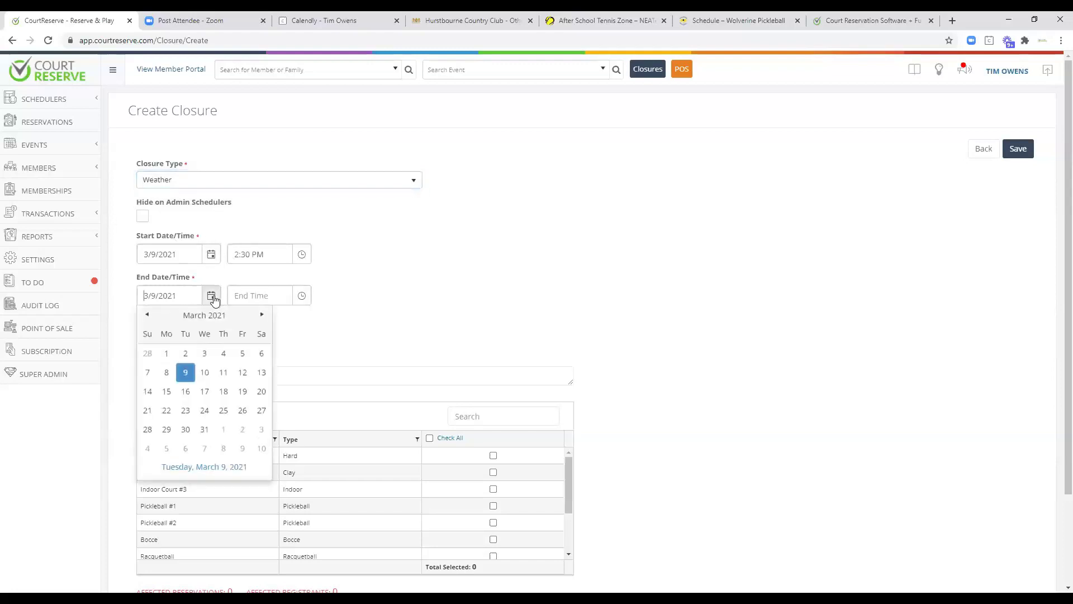
pyautogui.click(261, 371)
pyautogui.click(257, 295)
pyautogui.click(261, 313)
pyautogui.scroll(-2, 442, 276)
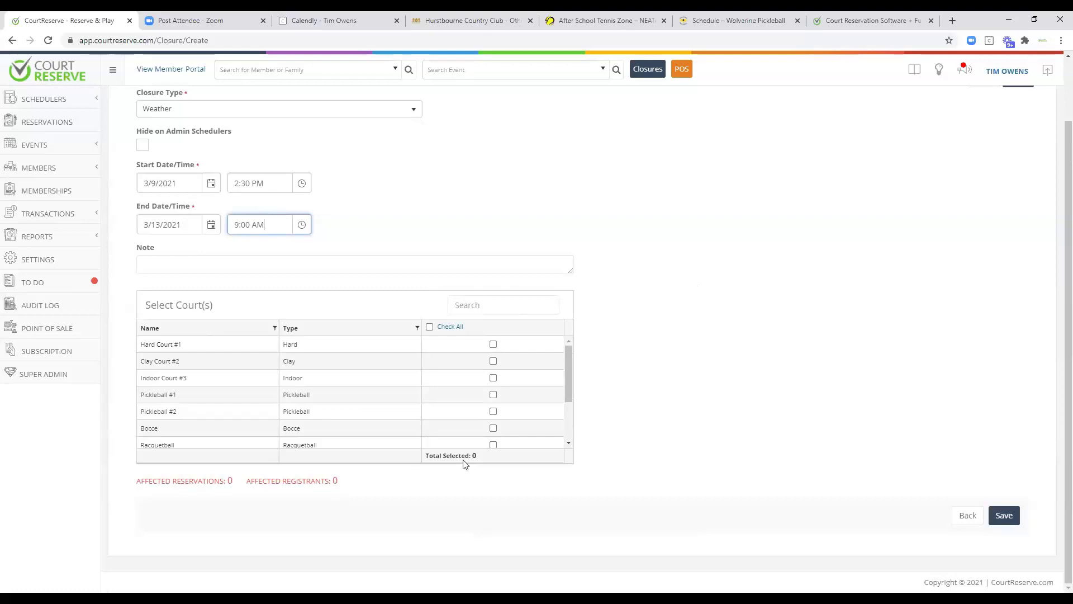
# Include Hard Court #1, Clay Court #2, Indoor Court #3, Pickleball #1 and Bocce in the closure.
pyautogui.click(493, 345)
pyautogui.click(493, 362)
pyautogui.click(493, 378)
pyautogui.click(493, 395)
pyautogui.click(493, 428)
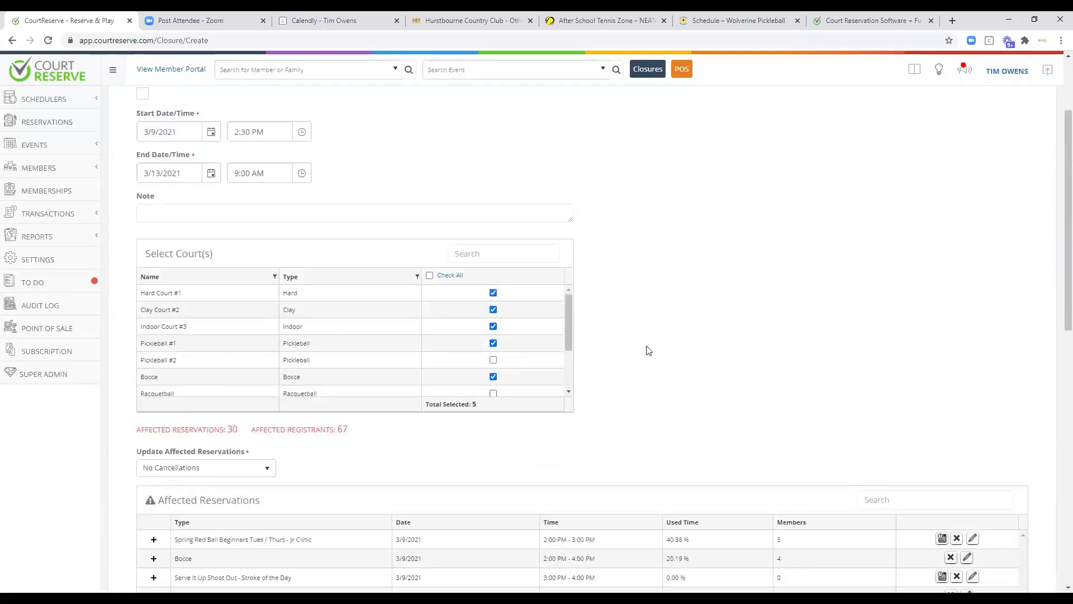
# Review the first affected reservation's registrants and update options, then go to the Events list.
pyautogui.scroll(-5, 642, 350)
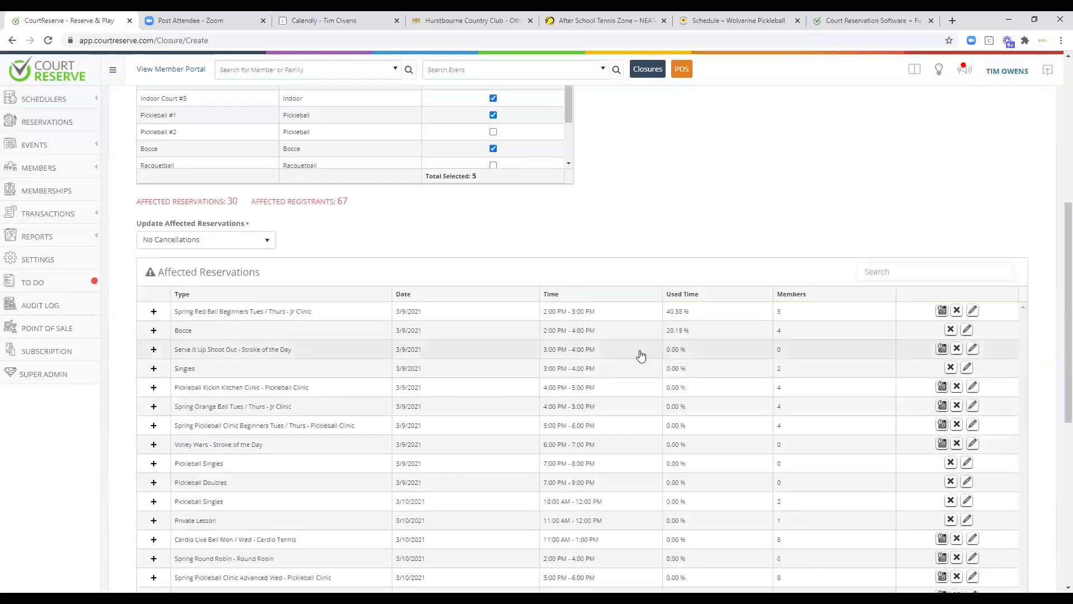
pyautogui.click(153, 311)
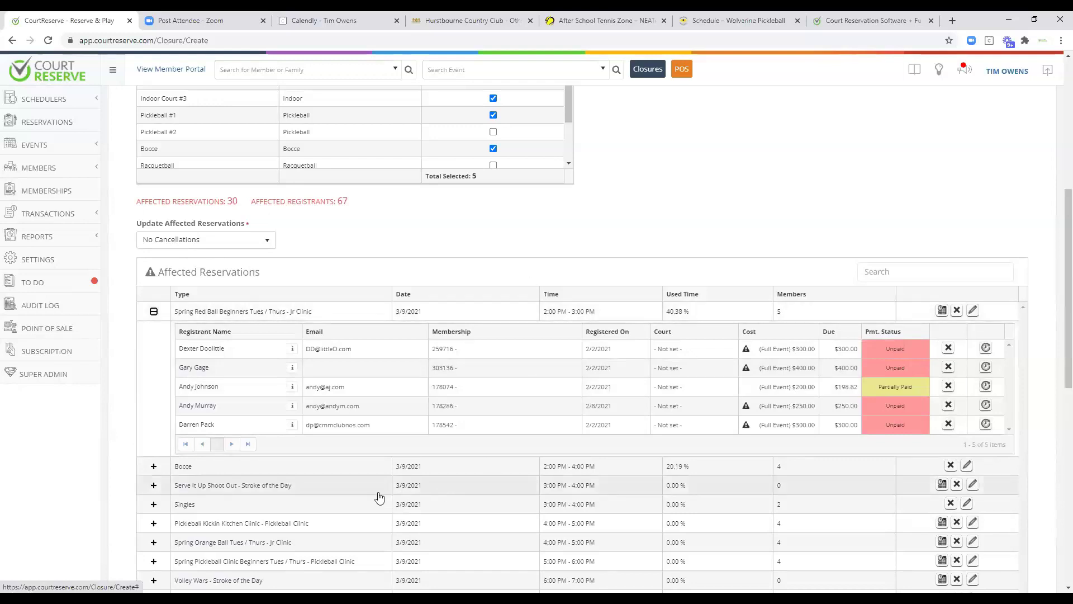
pyautogui.scroll(1, 379, 496)
pyautogui.scroll(3, 378, 496)
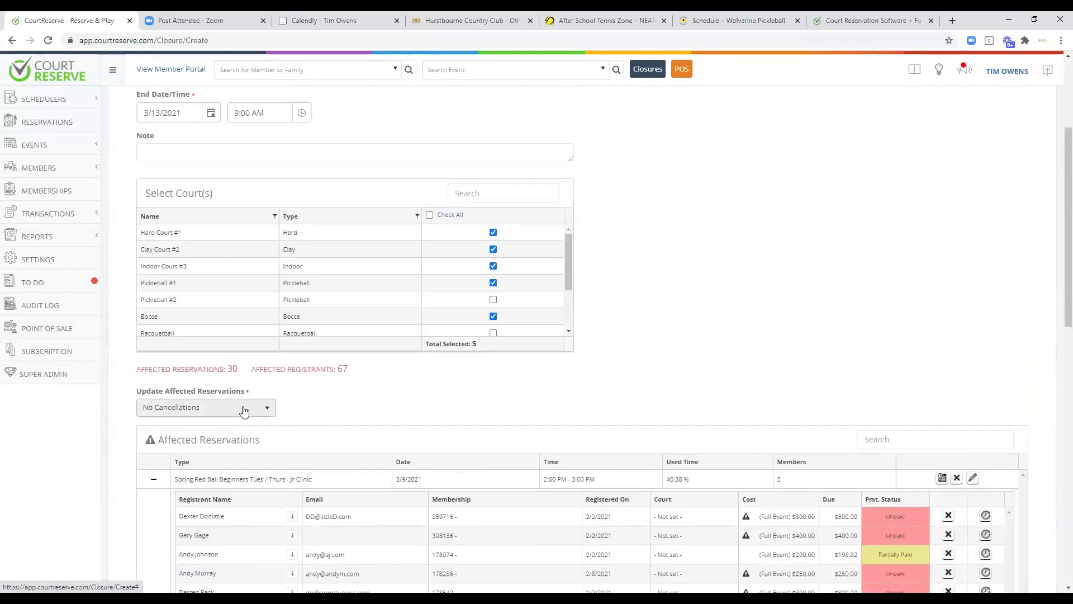
pyautogui.click(245, 407)
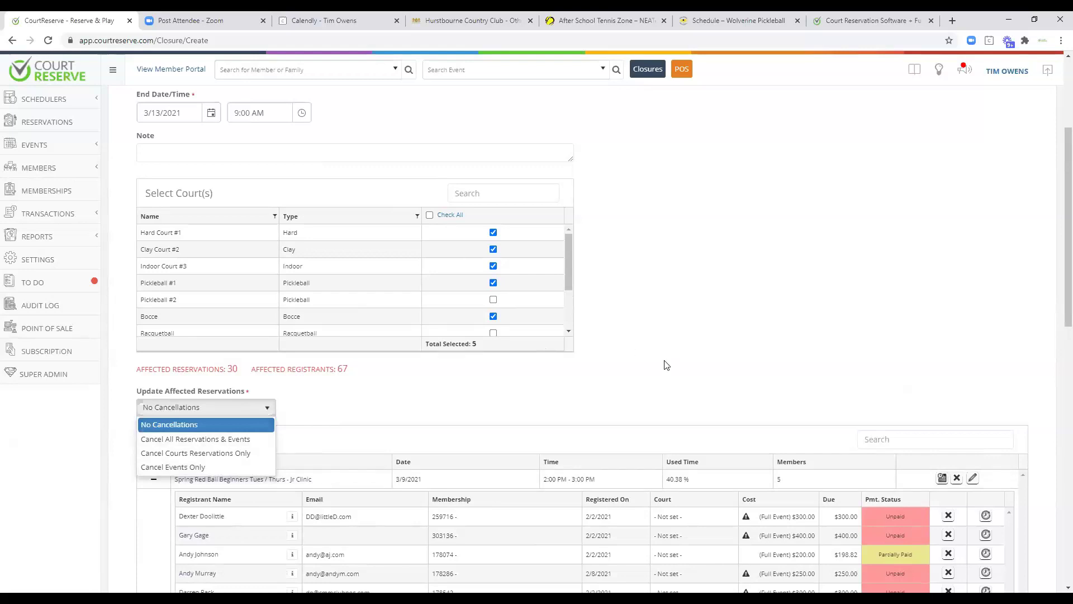
pyautogui.click(39, 146)
pyautogui.click(25, 168)
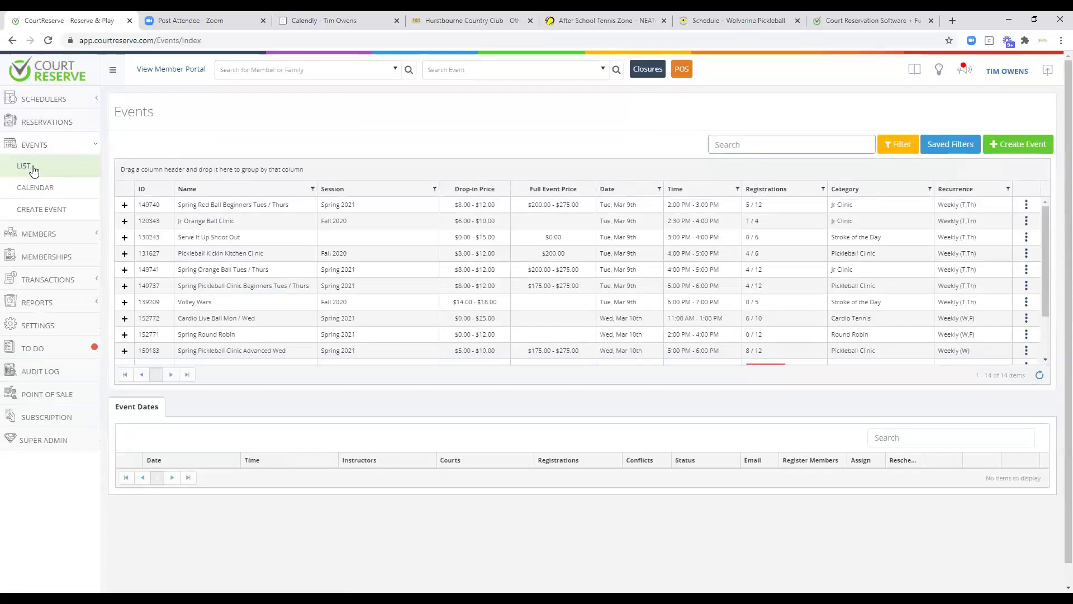
# Open the Spring Red Ball Beginners Tues / Thurs event and check a date's court assignment choices.
pyautogui.click(201, 206)
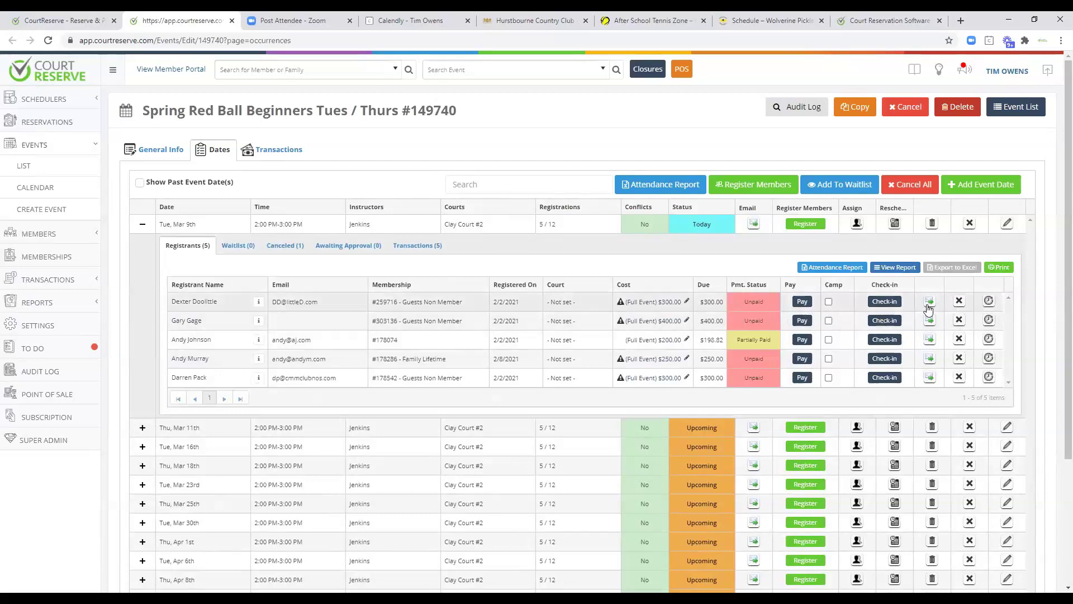
pyautogui.click(856, 225)
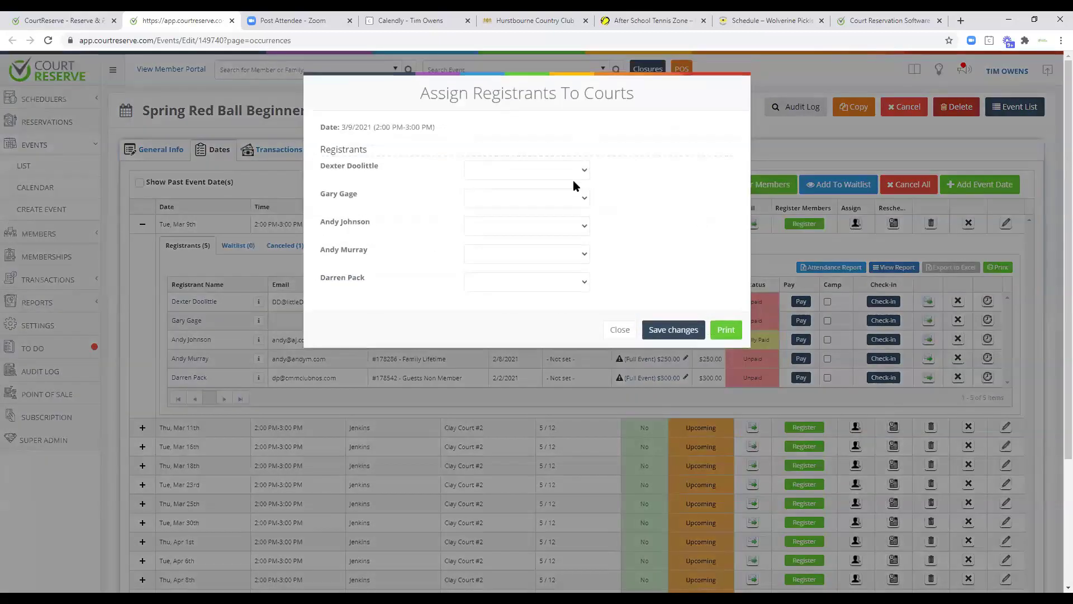
pyautogui.click(554, 174)
pyautogui.click(616, 333)
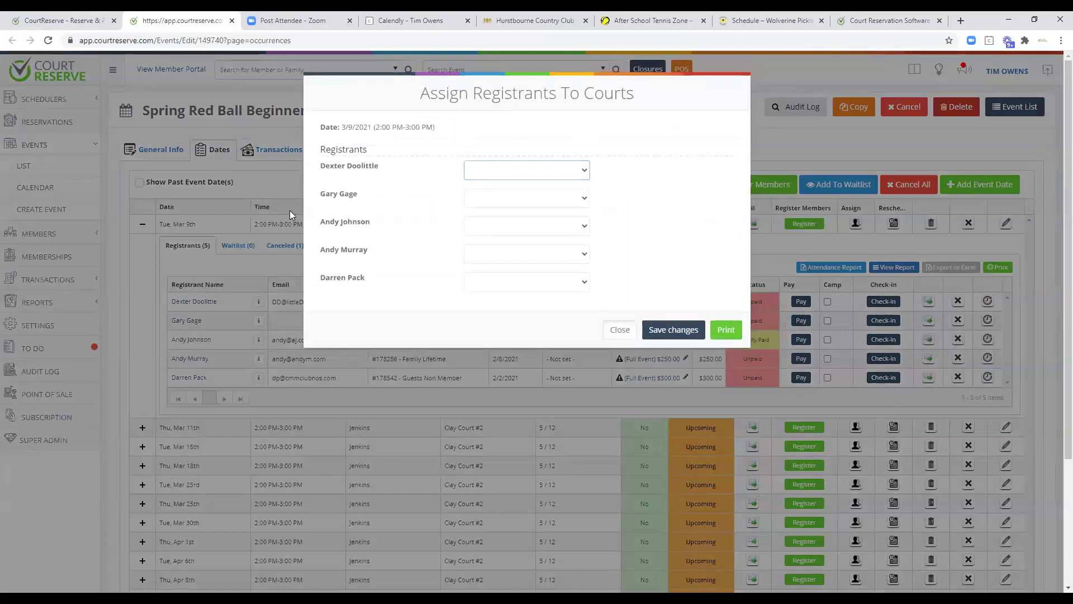
pyautogui.click(290, 214)
pyautogui.click(149, 147)
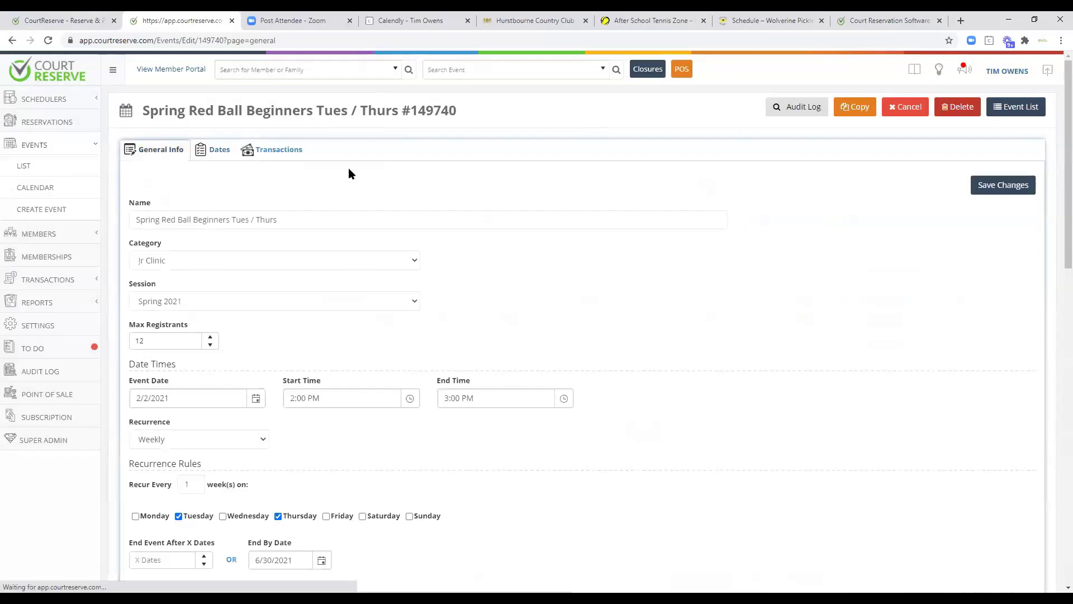
# Check the event's category and session, keeping Jr Clinic and Spring 2021.
pyautogui.click(181, 262)
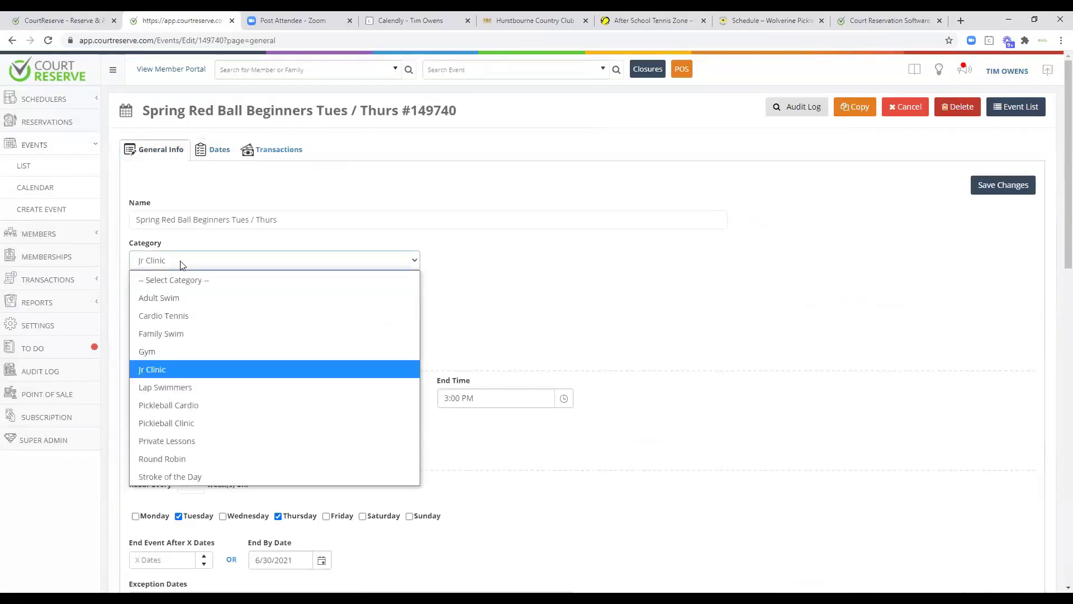
pyautogui.click(507, 301)
pyautogui.click(166, 303)
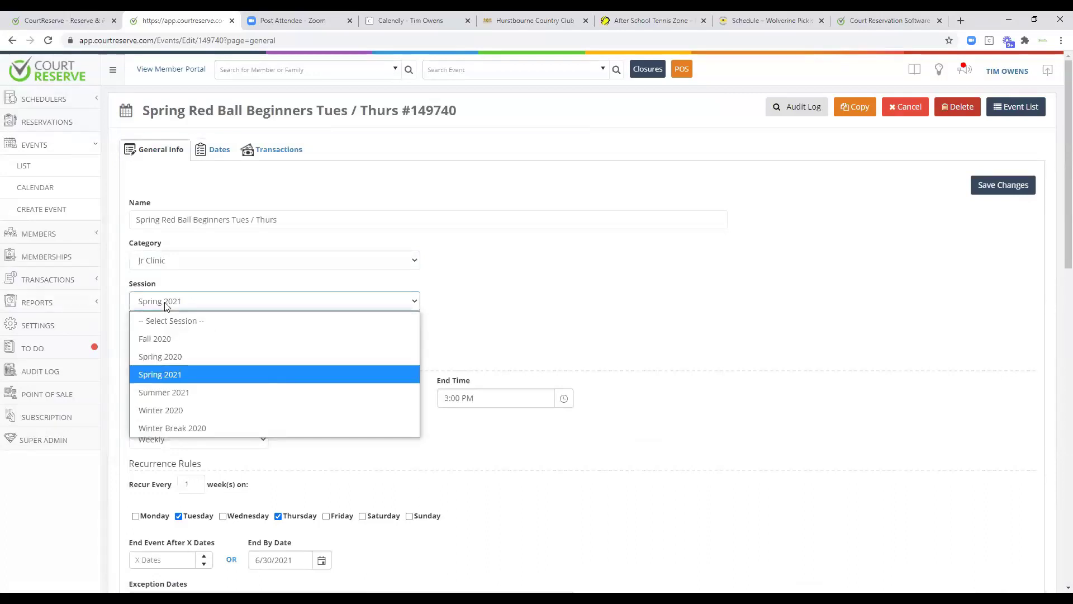
pyautogui.click(506, 298)
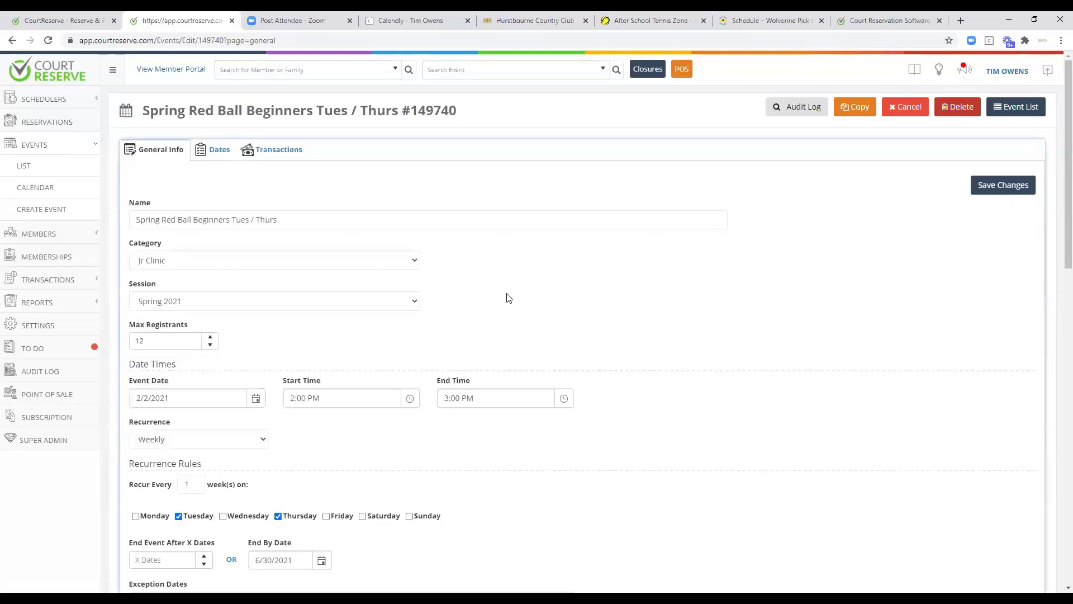
# Change recurrence from Weekly to Custom with dates 03/17/2021 and 03/26/2021.
pyautogui.scroll(-1, 376, 290)
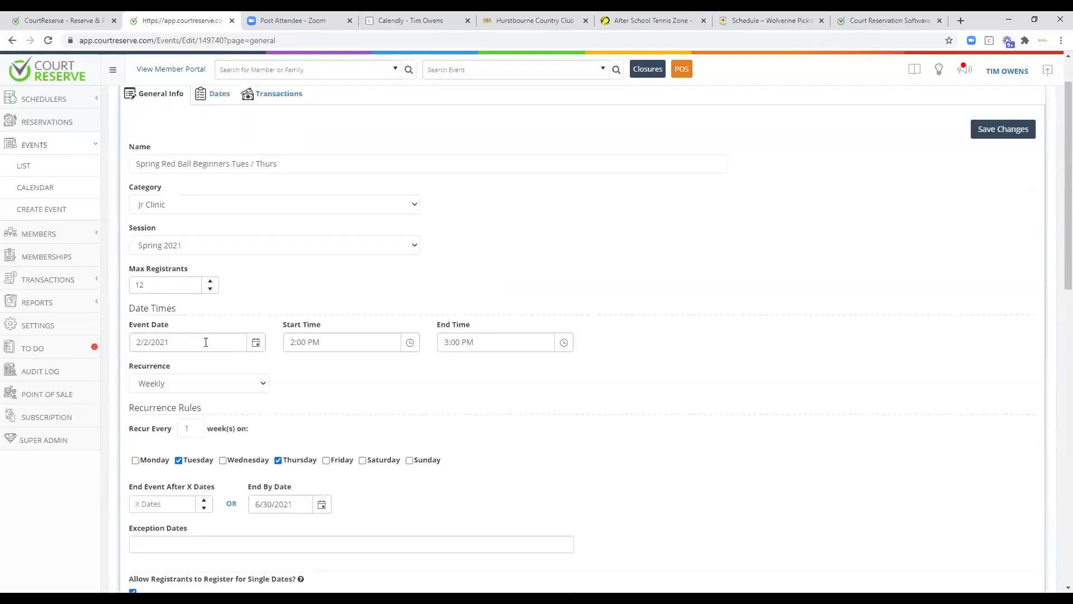
pyautogui.scroll(-1, 372, 372)
pyautogui.scroll(-2, 370, 356)
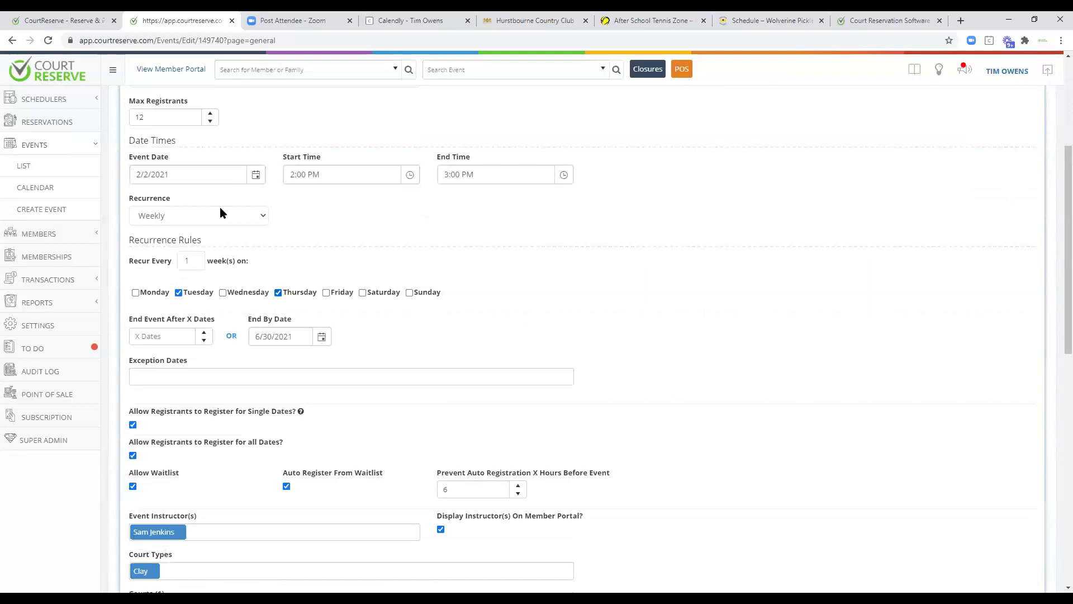
pyautogui.click(188, 217)
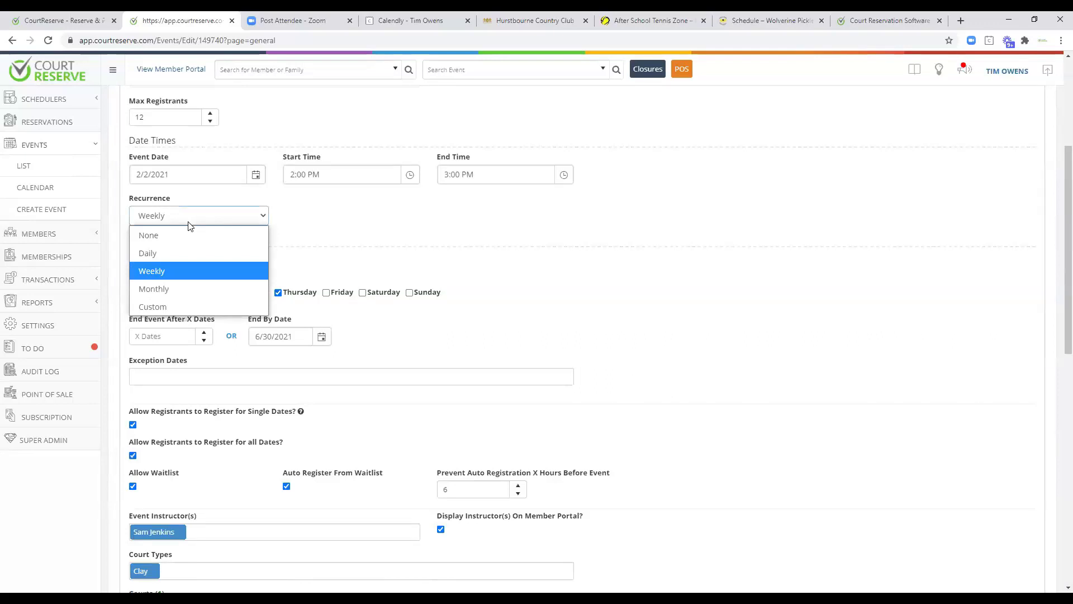
pyautogui.press('Escape')
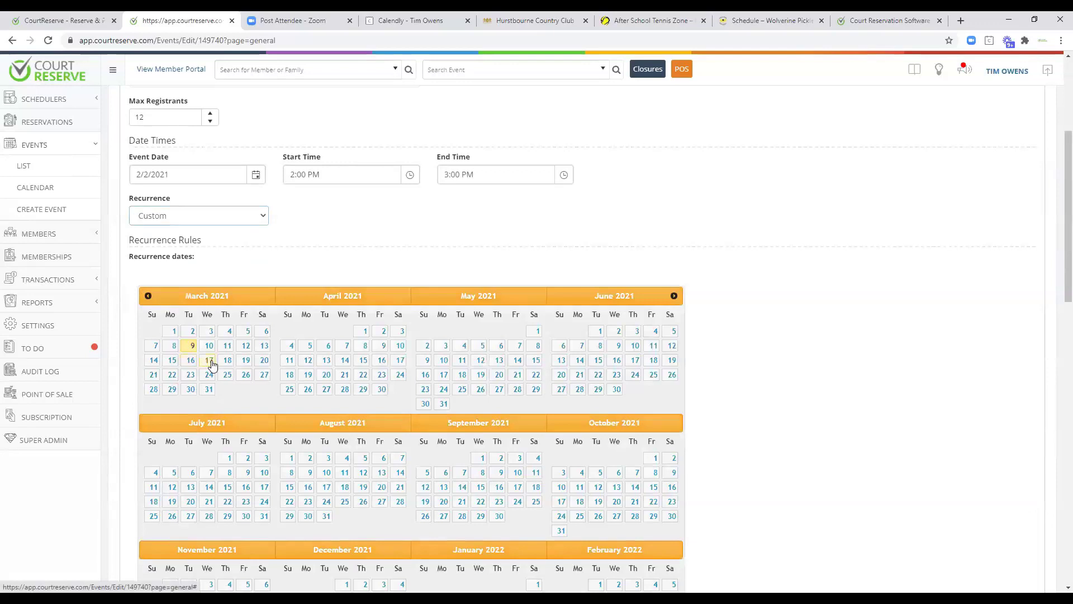
pyautogui.click(210, 362)
pyautogui.click(244, 377)
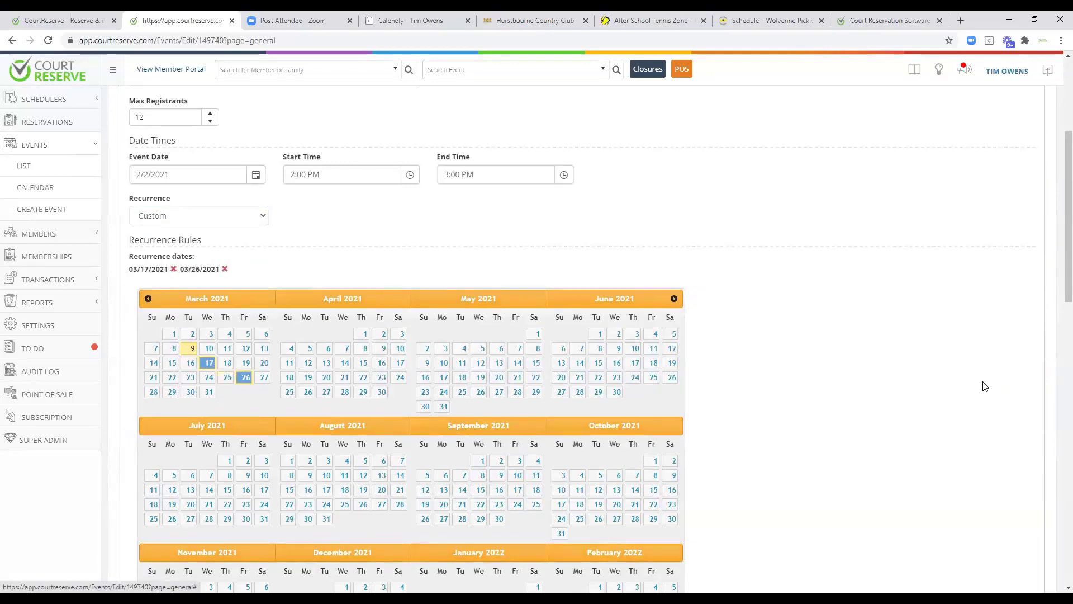
pyautogui.scroll(-9, 836, 314)
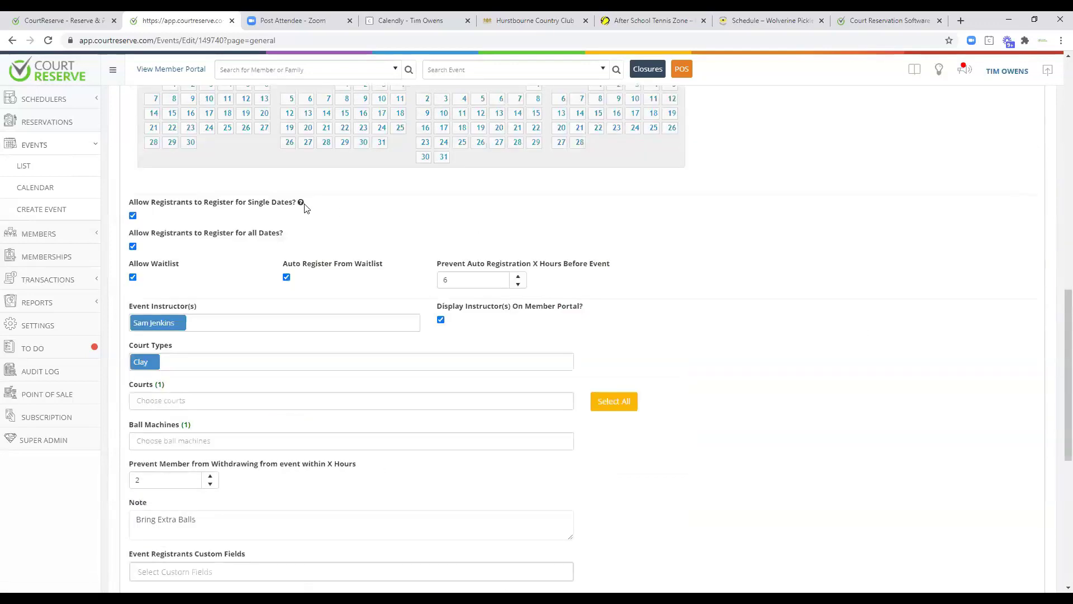
pyautogui.moveTo(302, 207)
# In membership pricing, block non-member online registration and require up-front payment for Family Lifetime.
pyautogui.scroll(-2, 335, 280)
pyautogui.click(250, 214)
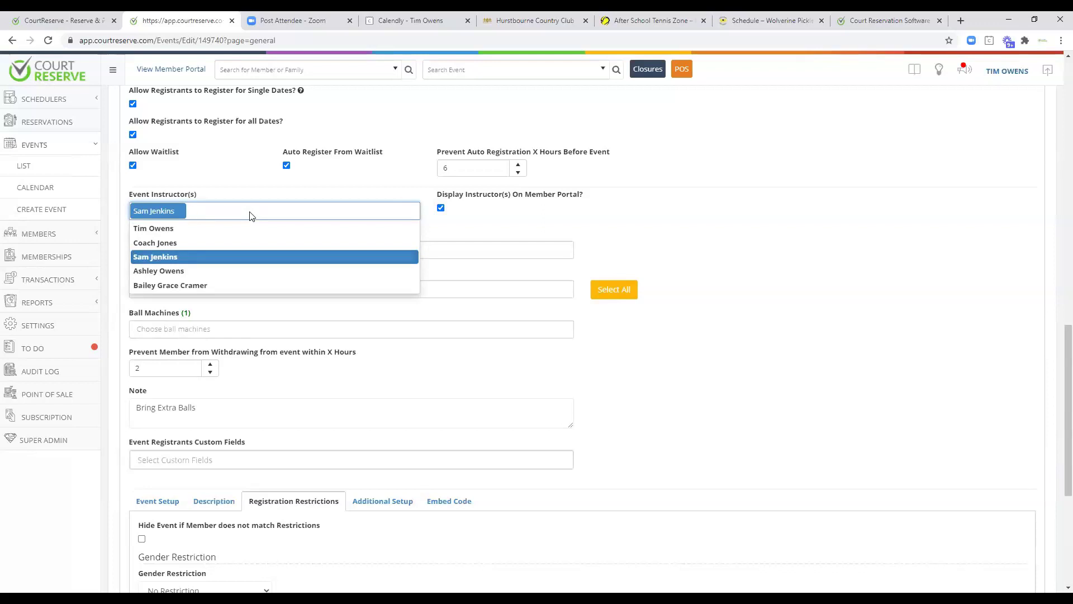
pyautogui.scroll(-4, 250, 215)
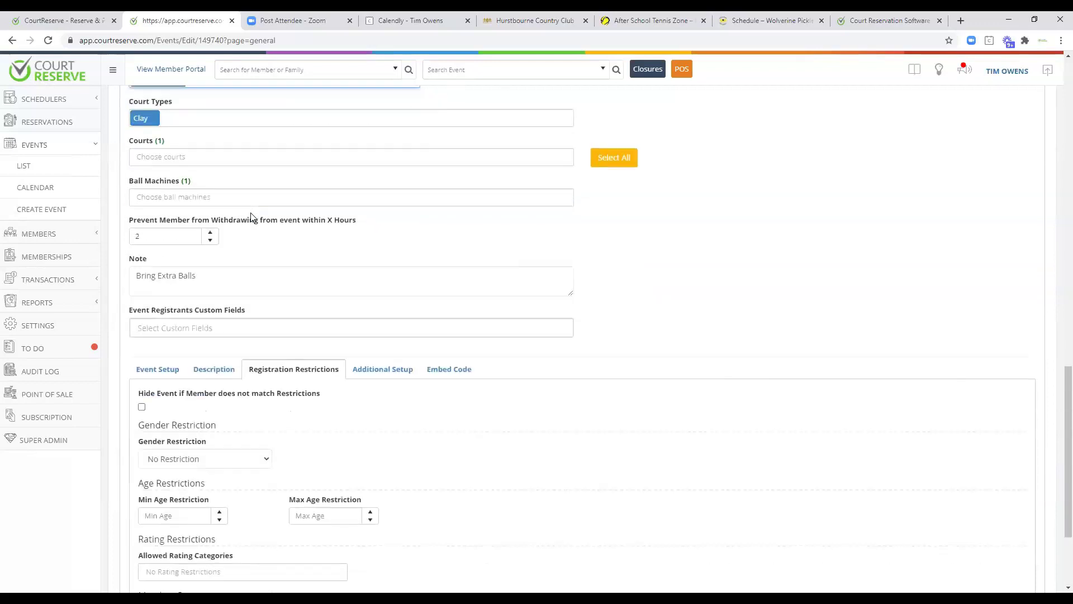
pyautogui.click(159, 277)
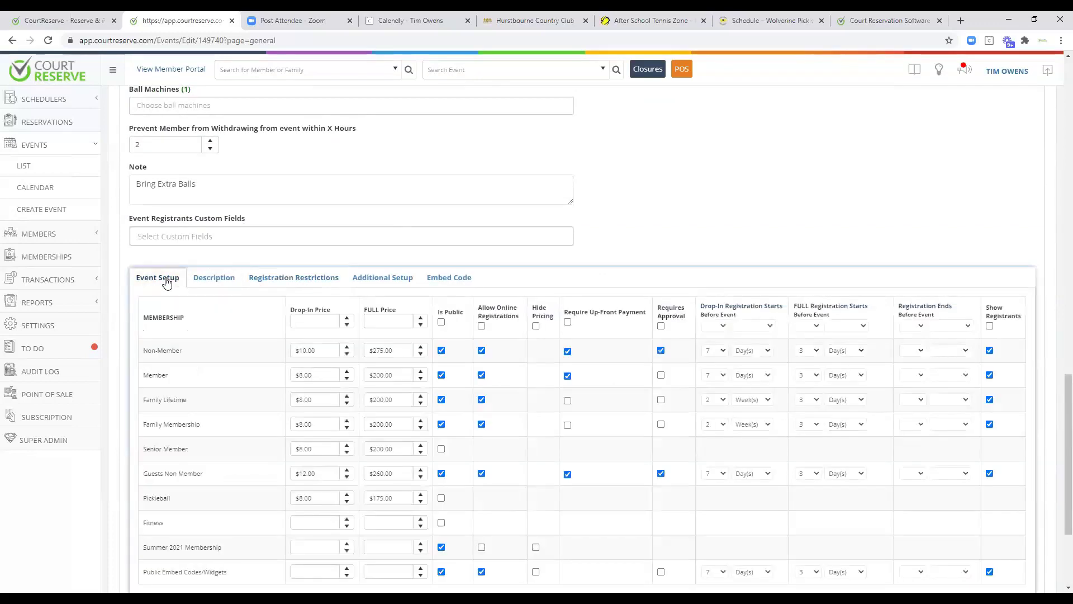
pyautogui.scroll(-2, 166, 308)
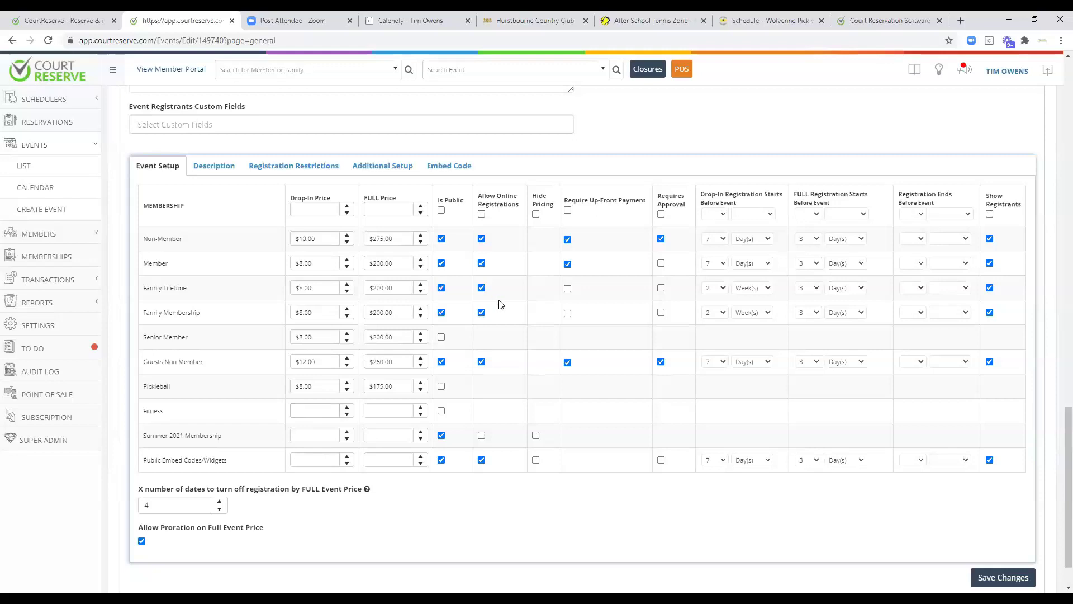
pyautogui.click(481, 240)
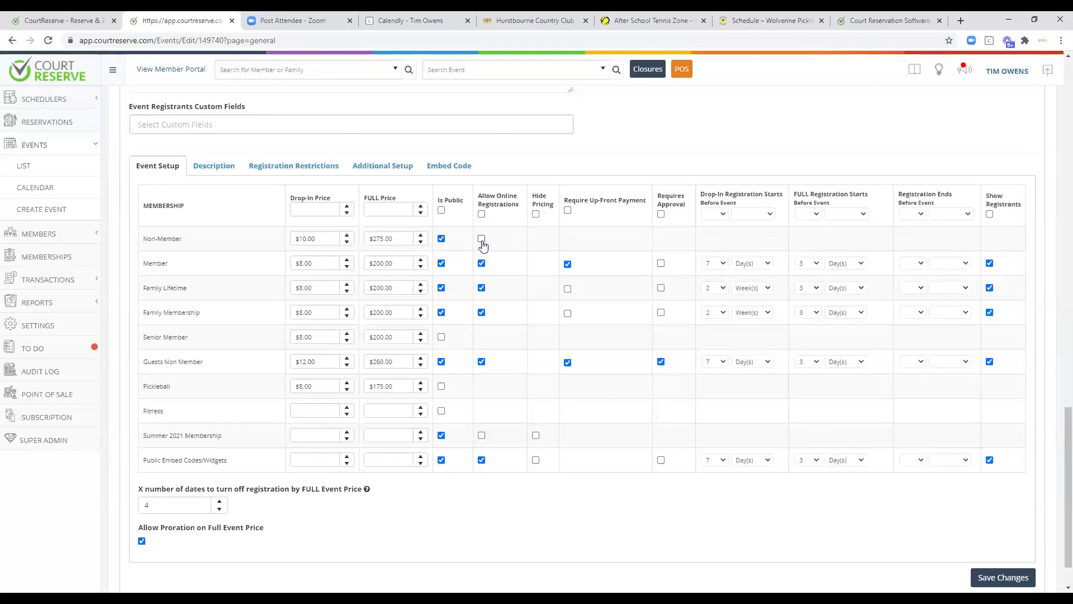
pyautogui.click(568, 289)
# Leave the Revenue Category empty in Additional Setup and view the Registration Restrictions.
pyautogui.click(382, 168)
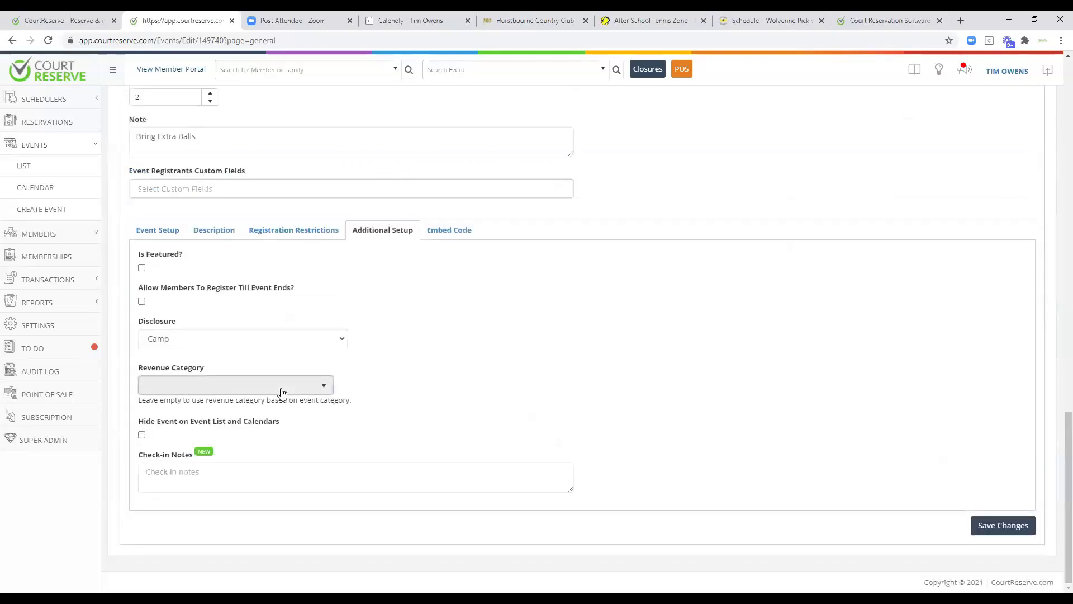
pyautogui.click(282, 394)
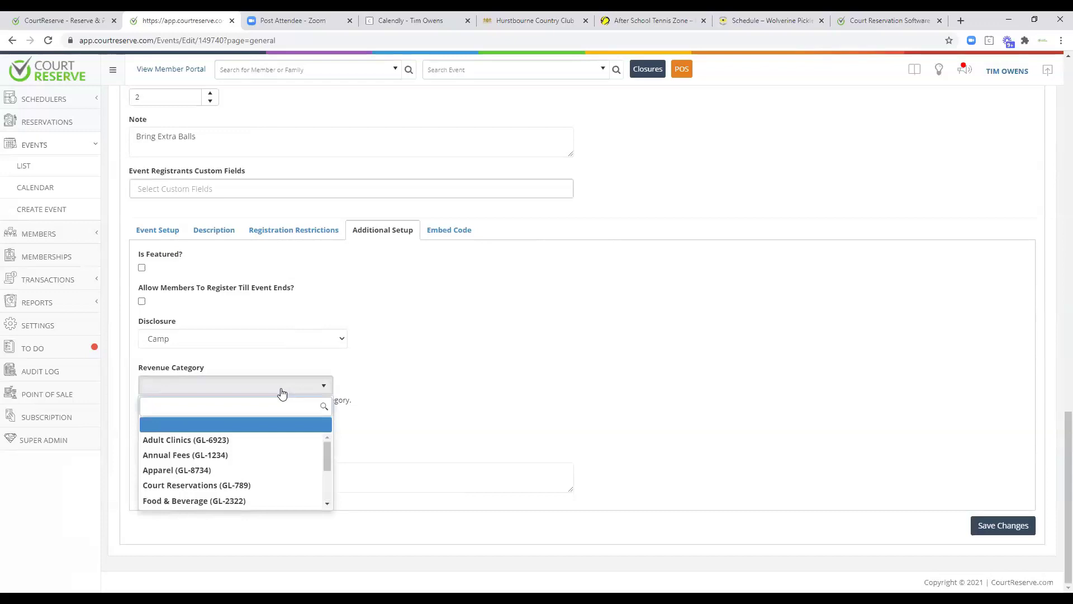
pyautogui.click(416, 415)
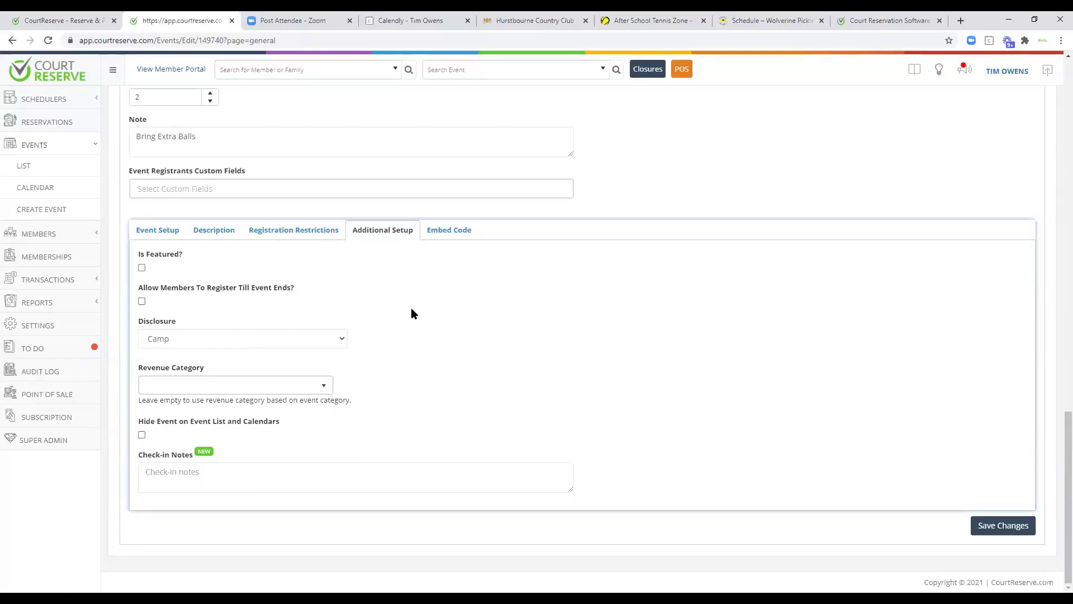
pyautogui.click(297, 236)
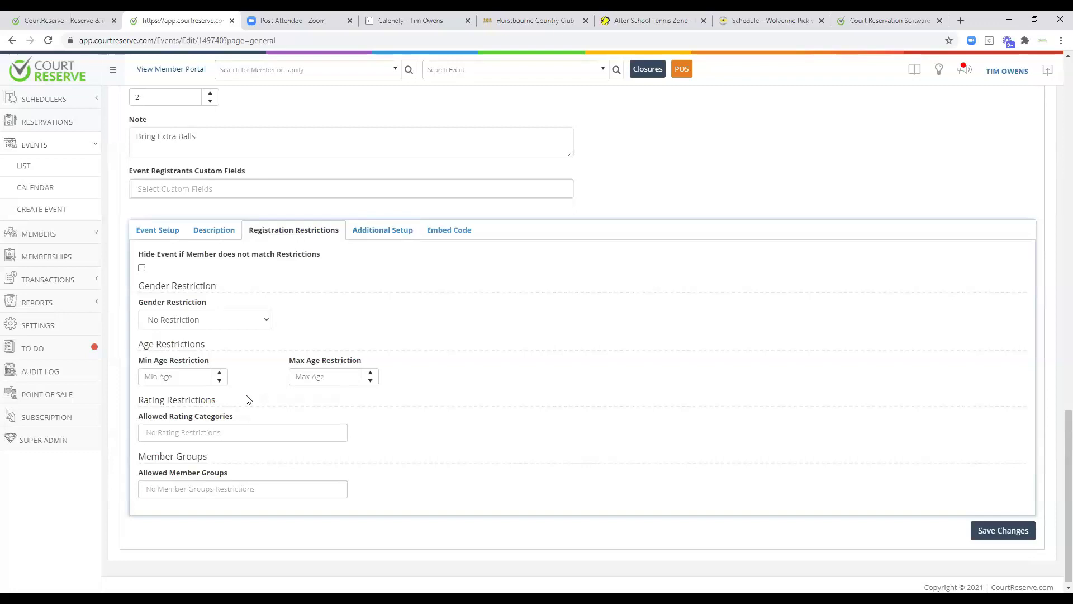
# Allow only USAPA Pickleball ratings 4.0 and 4.5 and HOP members, hiding the event otherwise.
pyautogui.click(205, 434)
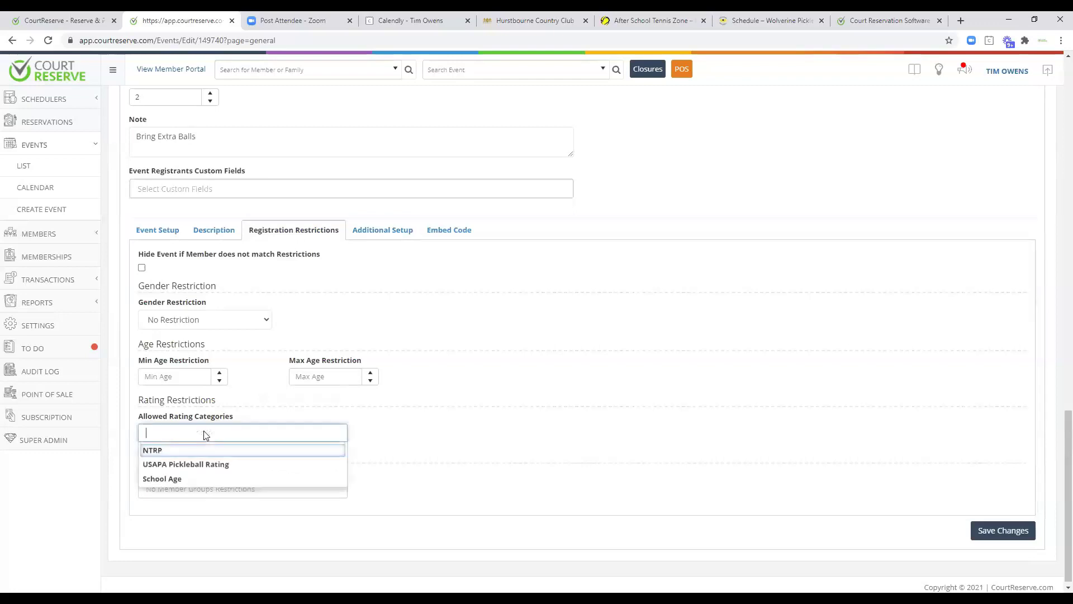
pyautogui.click(180, 464)
pyautogui.click(177, 478)
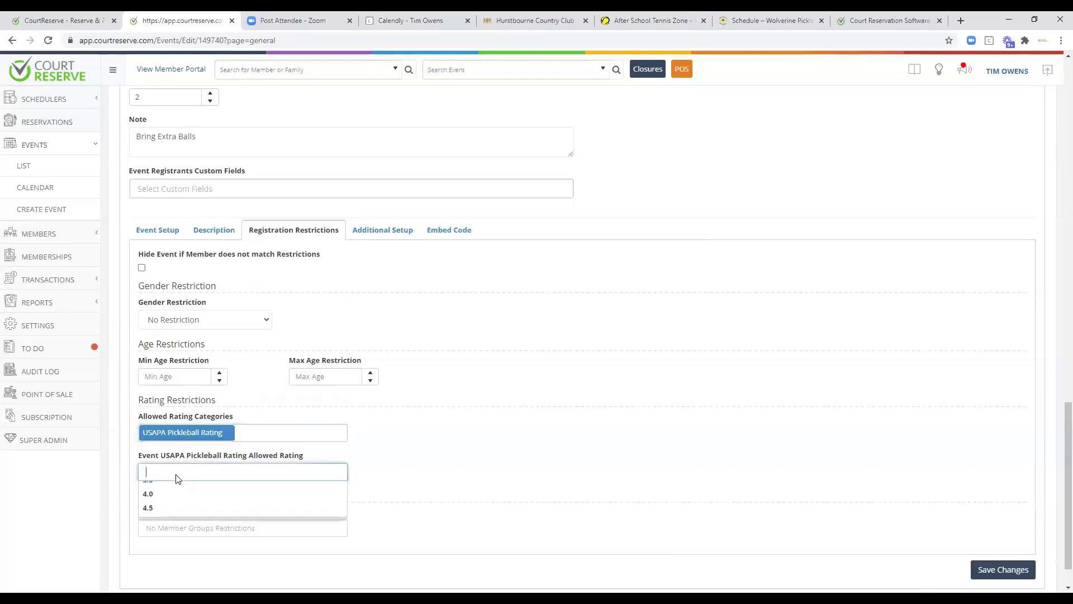
pyautogui.click(163, 531)
pyautogui.click(185, 479)
pyautogui.click(166, 546)
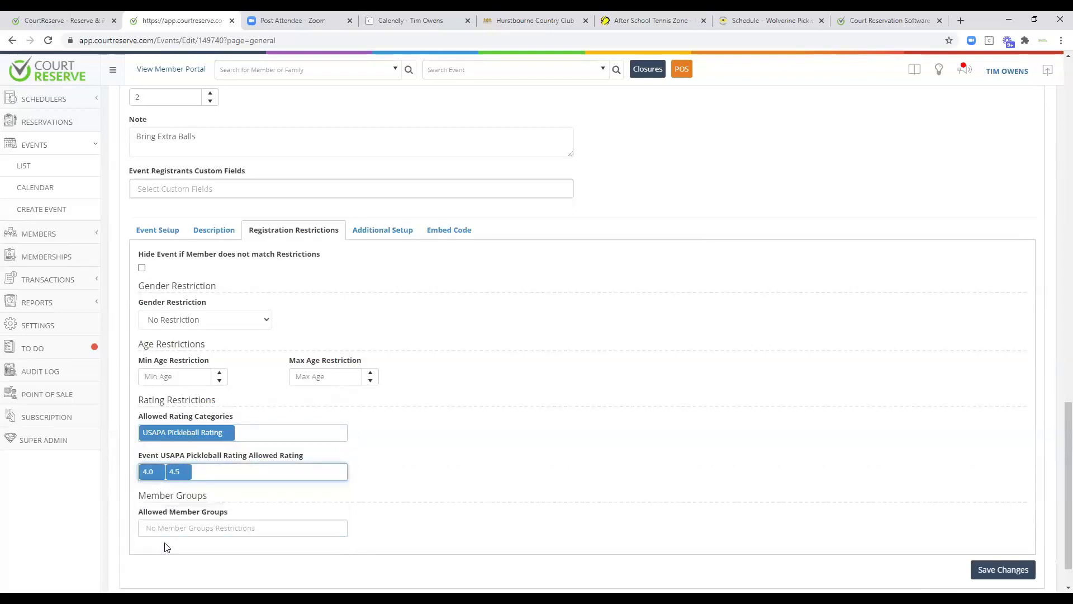
pyautogui.click(164, 531)
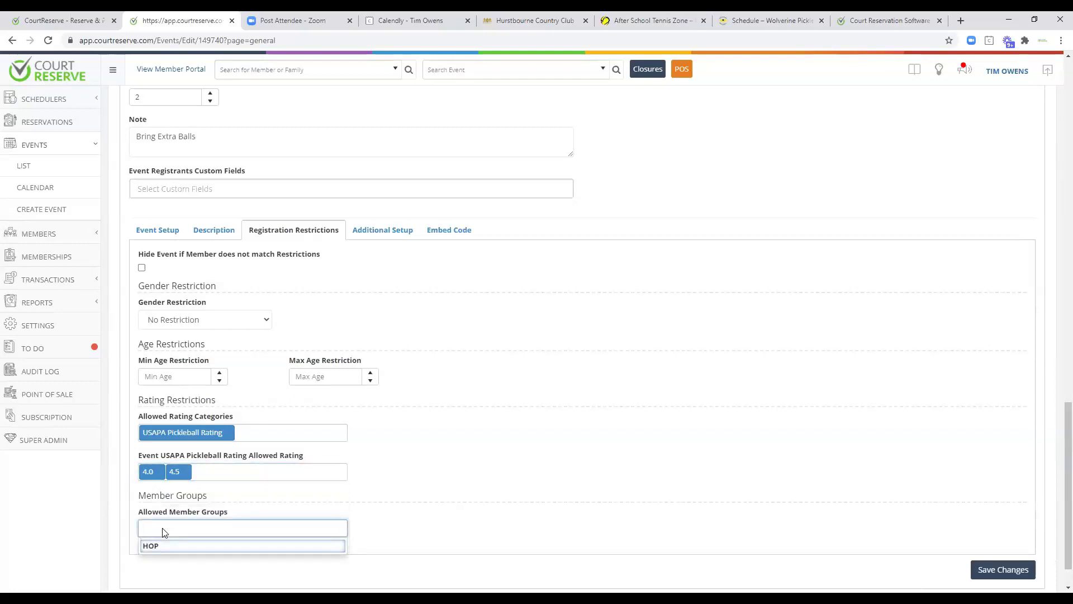
pyautogui.click(161, 542)
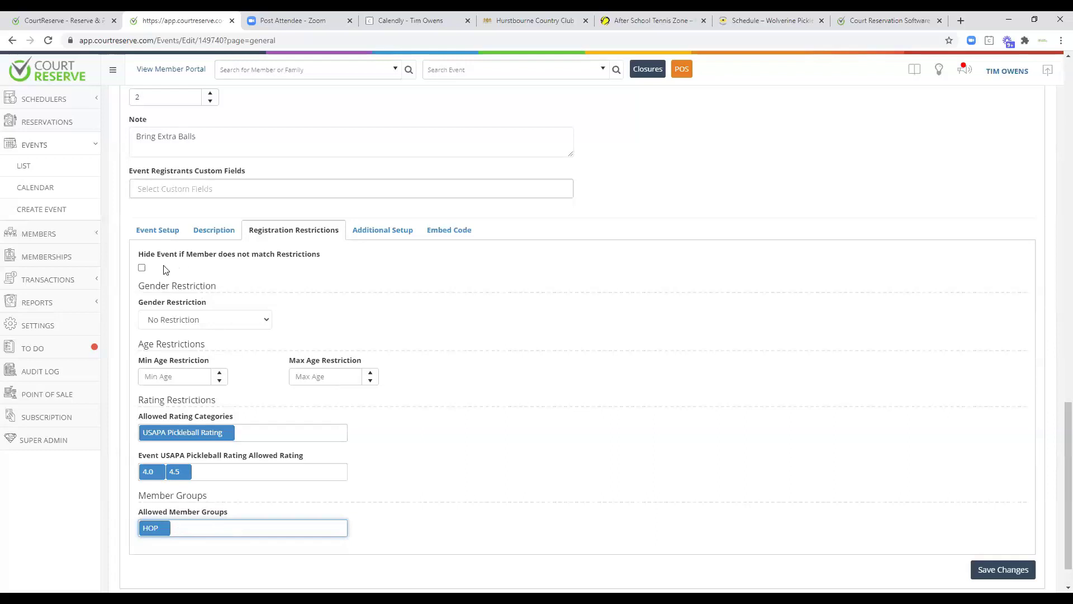
pyautogui.click(141, 268)
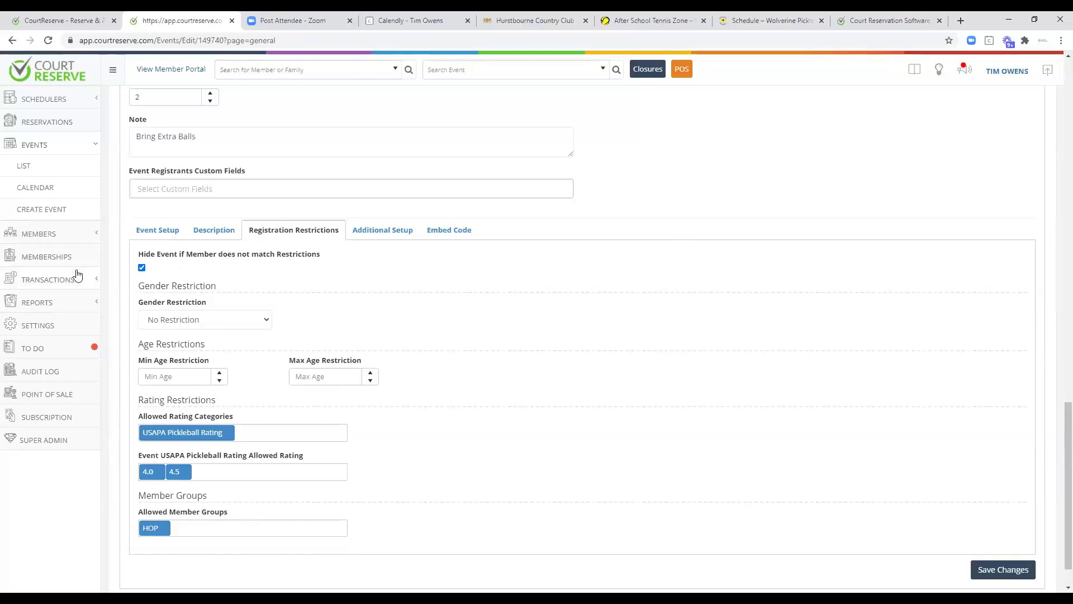
# Go to the Memberships page with individual and family membership fees, then expand Transactions.
pyautogui.click(44, 260)
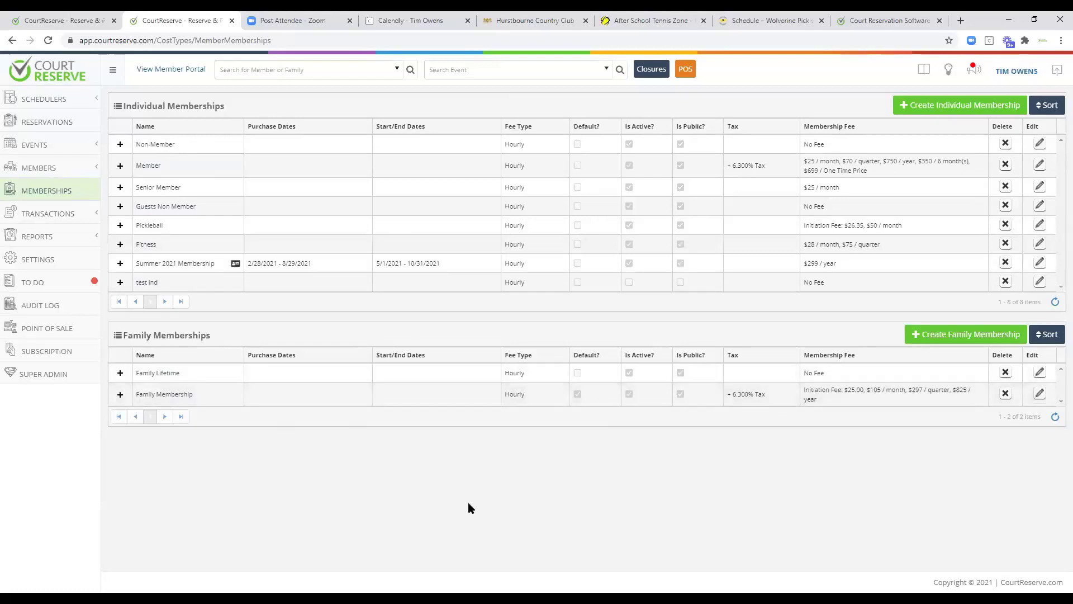
pyautogui.click(61, 215)
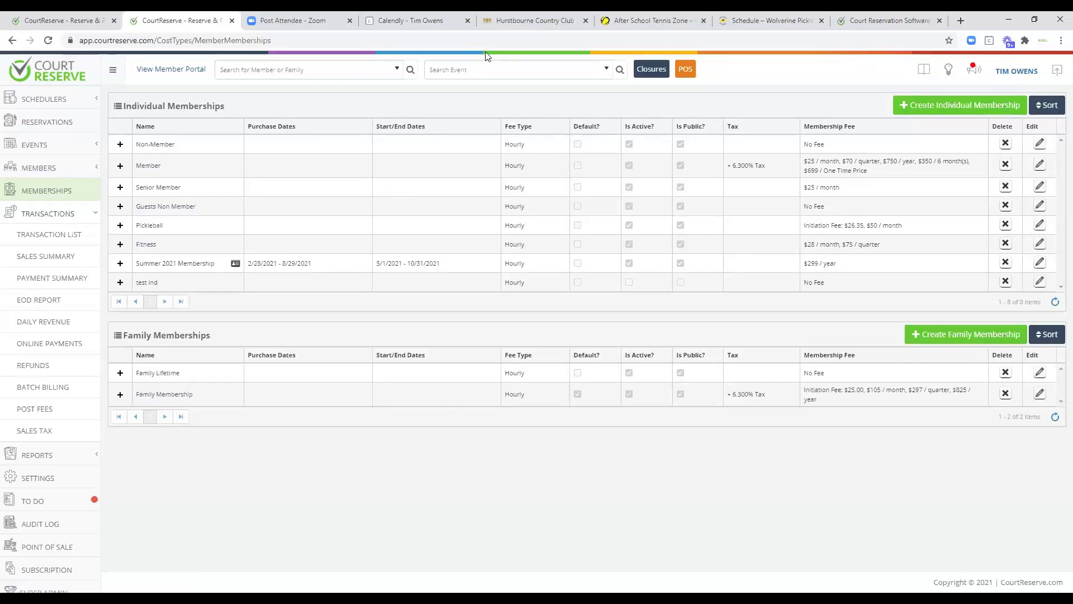
# Filter the Transaction List to paid transactions only, then open Sales Summary and the EOD Report.
pyautogui.click(52, 234)
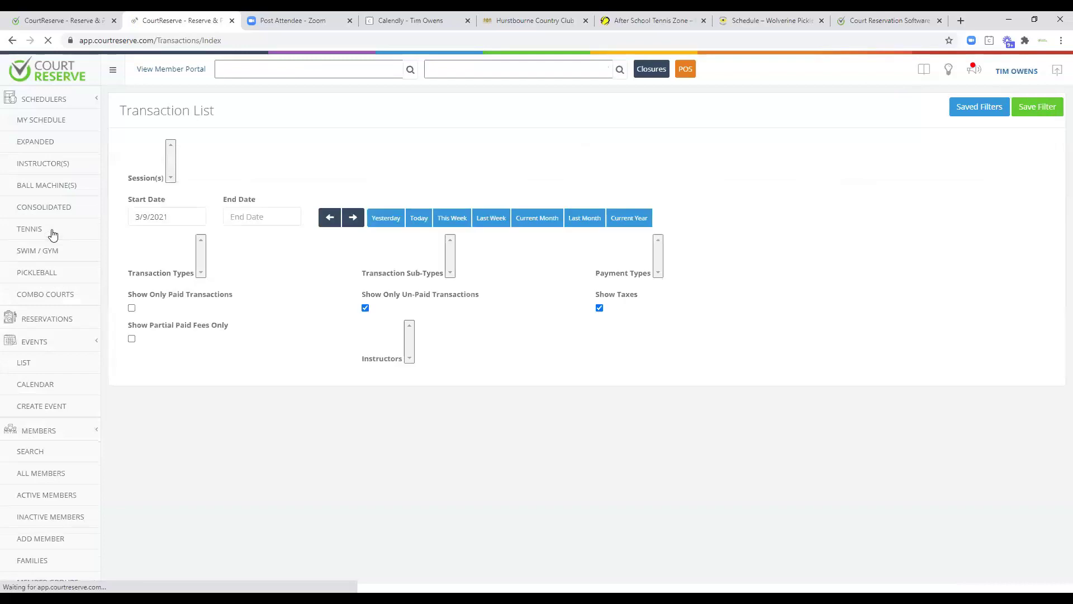
pyautogui.scroll(-2, 693, 352)
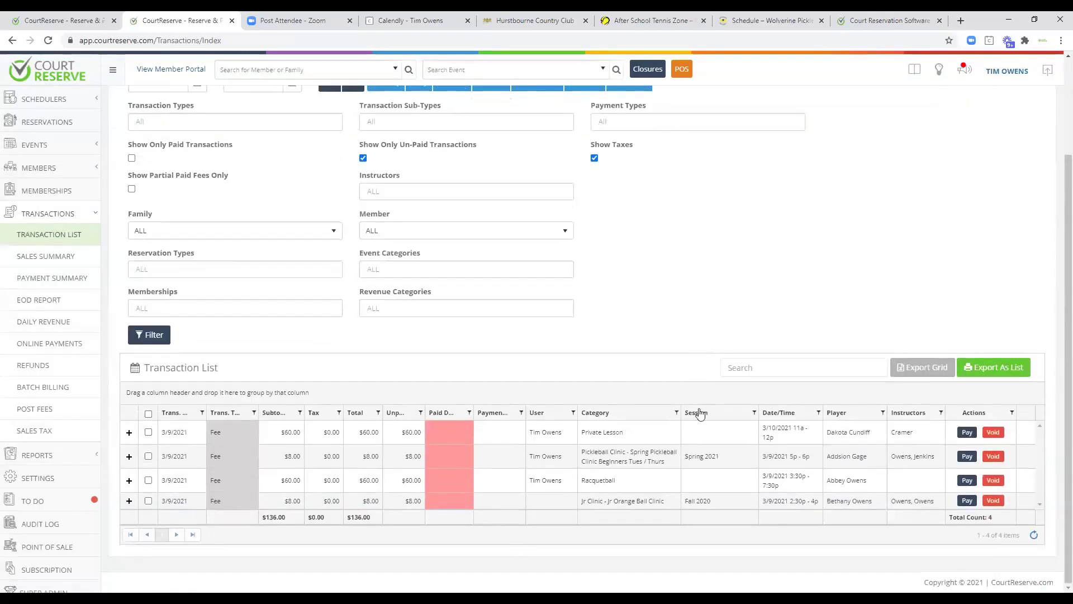
pyautogui.scroll(2, 735, 358)
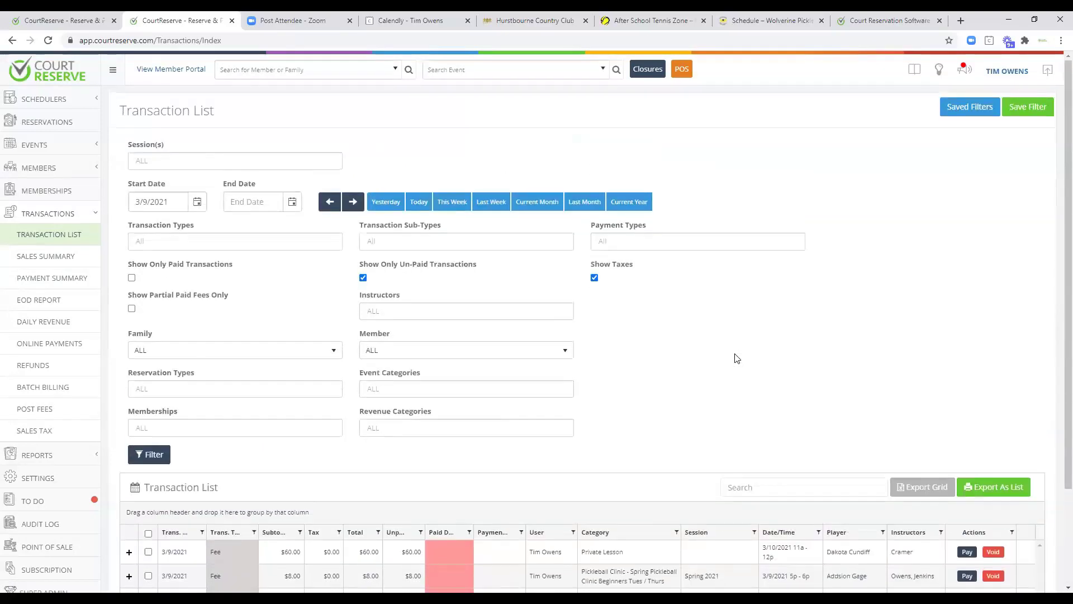
pyautogui.click(364, 277)
pyautogui.click(132, 278)
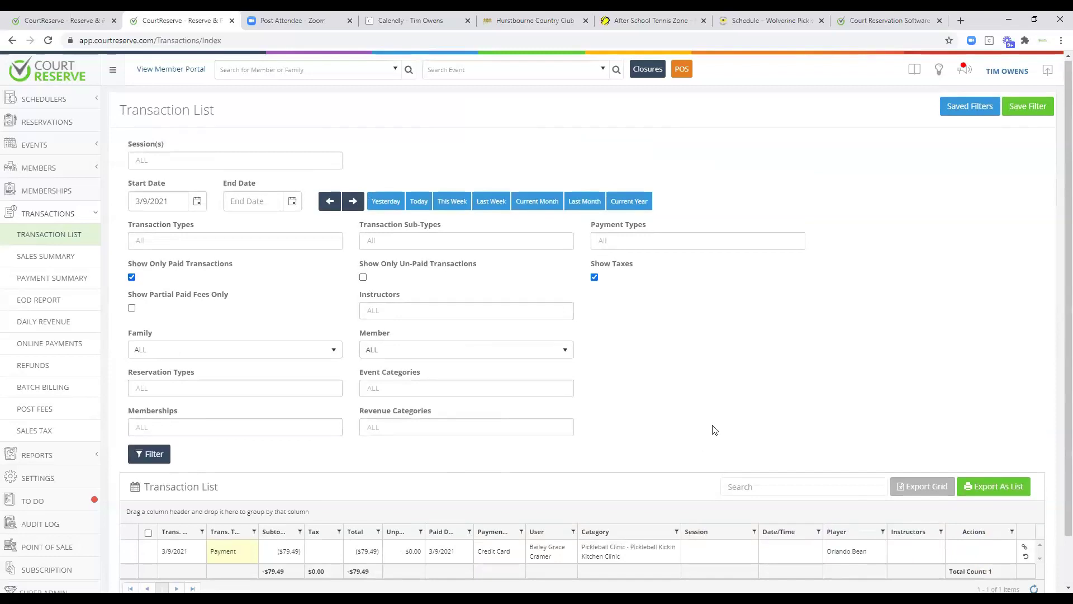
pyautogui.scroll(-1, 711, 429)
pyautogui.click(60, 256)
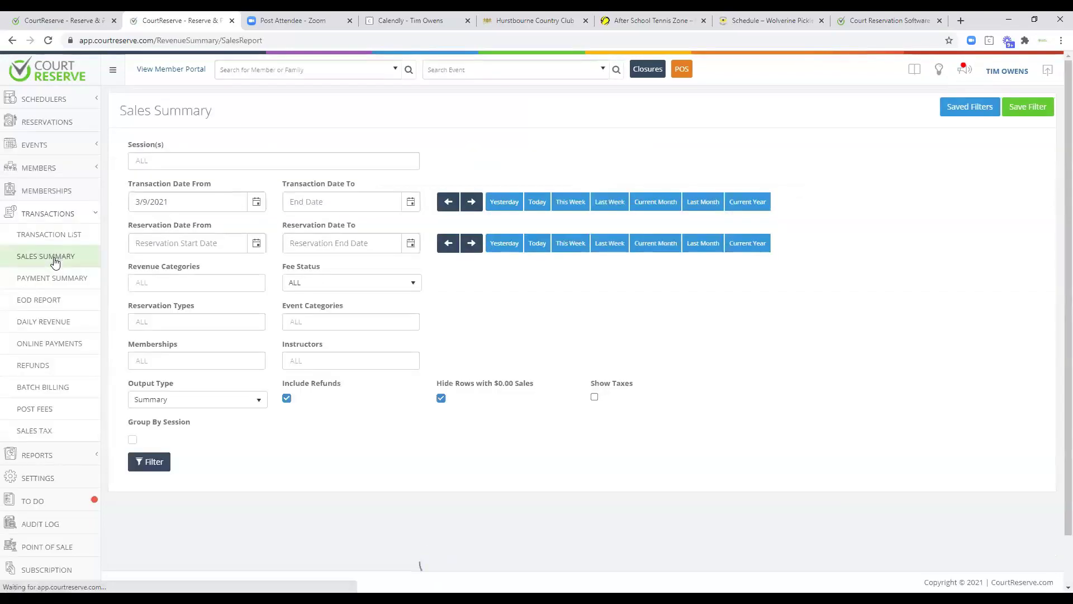
pyautogui.click(38, 301)
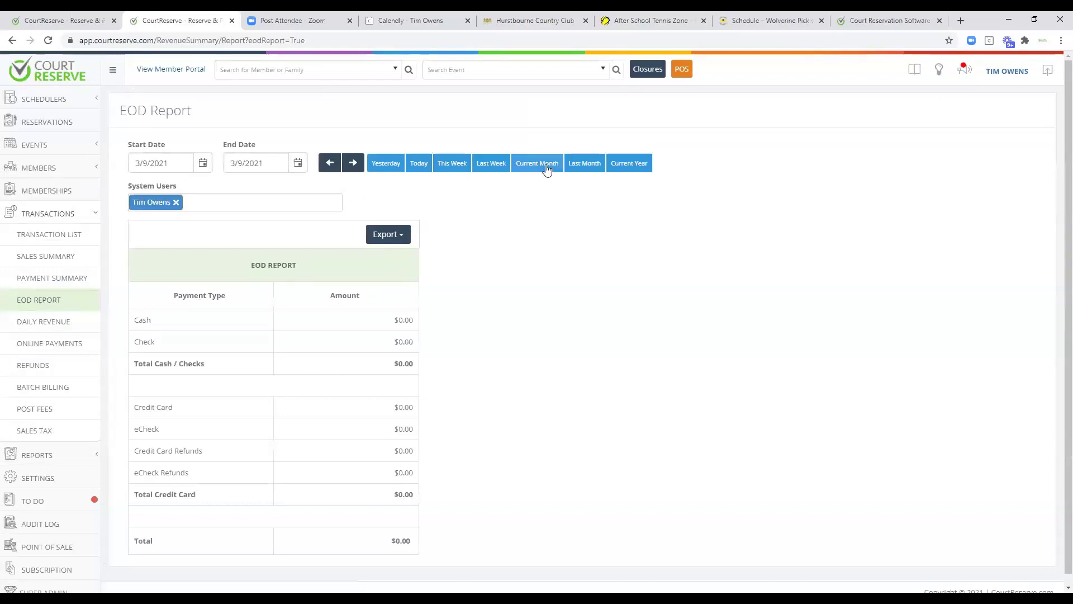
# Show the EOD Report for the current month, view Daily Revenue, then open Pending Refunds.
pyautogui.click(547, 168)
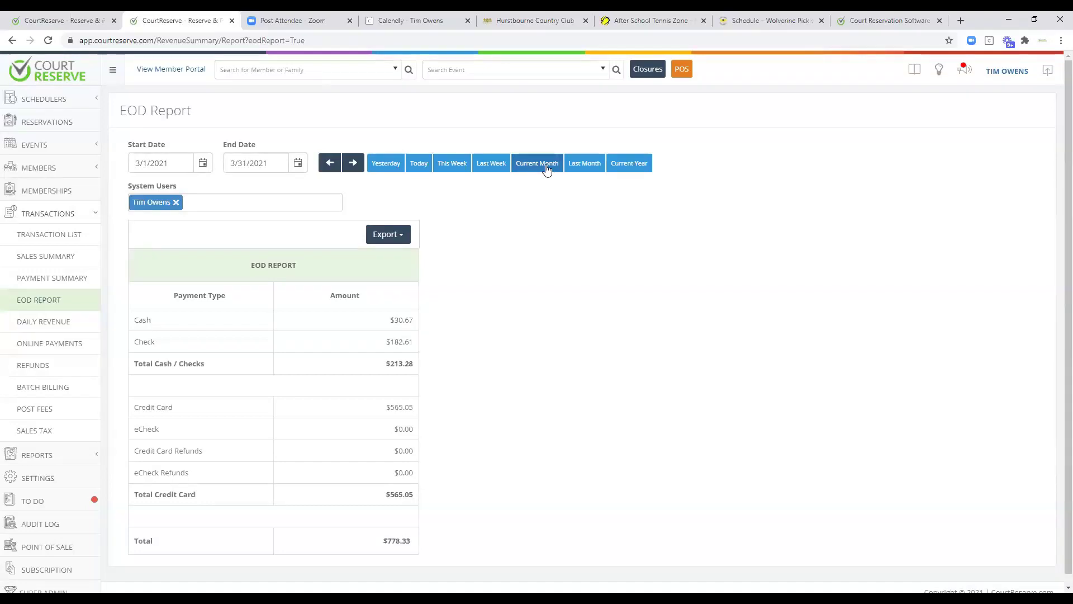
pyautogui.click(56, 323)
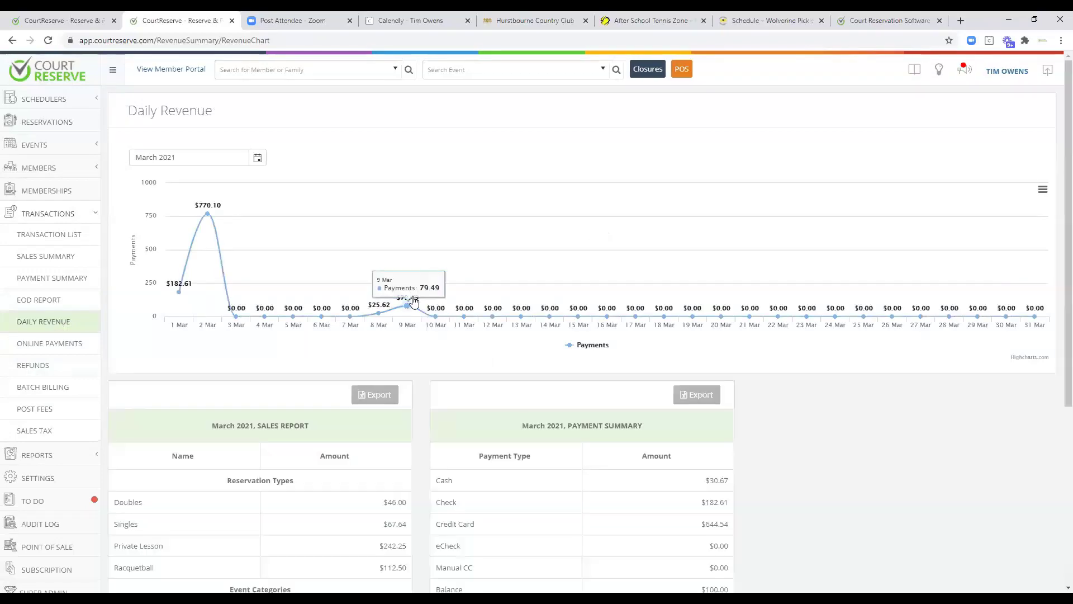
pyautogui.click(34, 366)
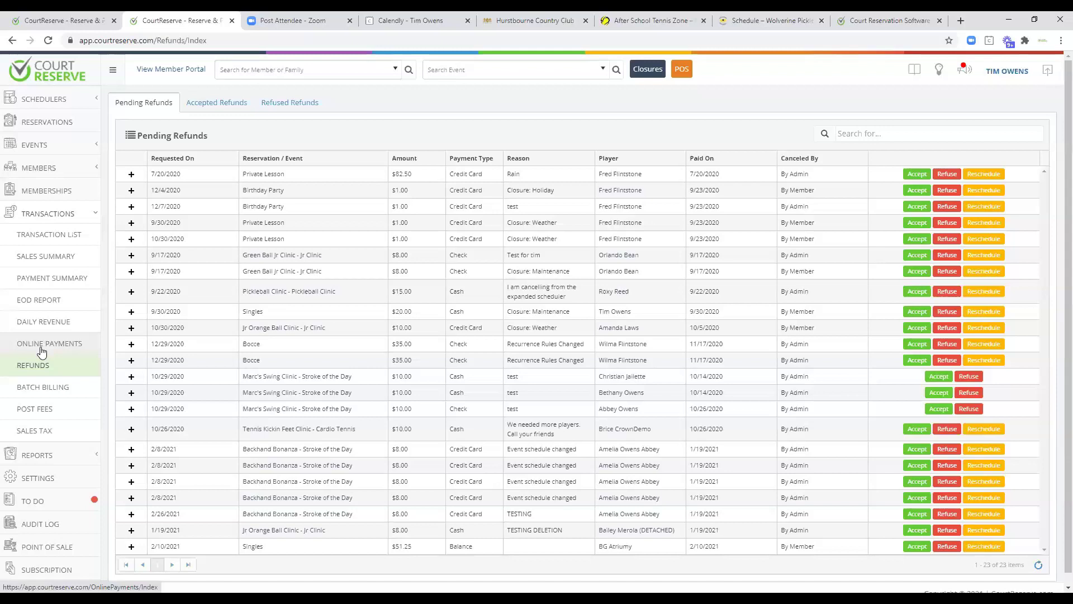
# Browse the Reservations and Members report builders under Reports, ending on Court Utilization.
pyautogui.click(92, 210)
pyautogui.click(71, 236)
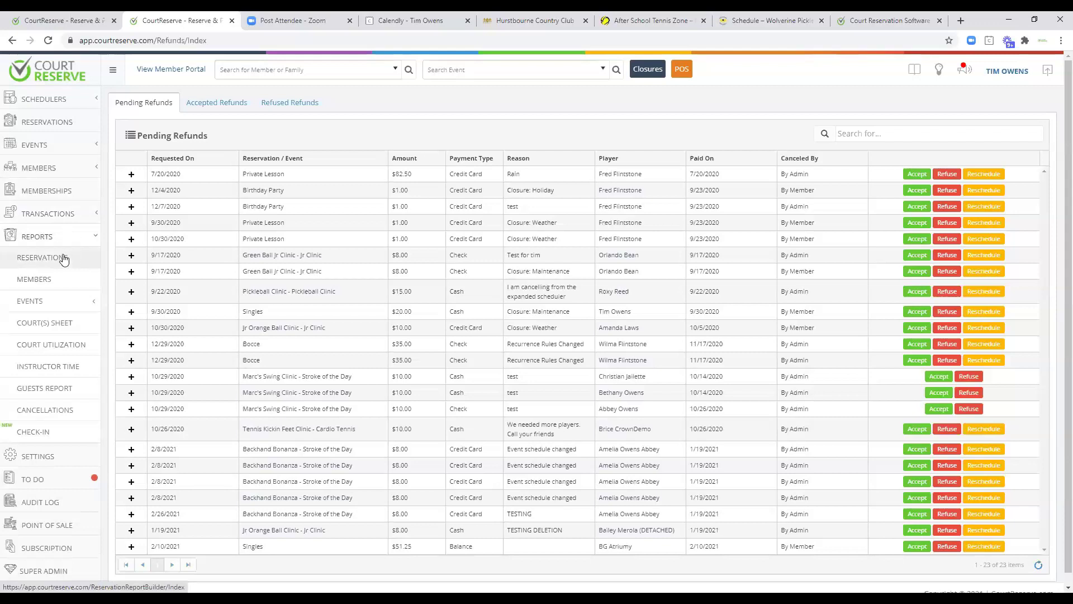
pyautogui.click(65, 258)
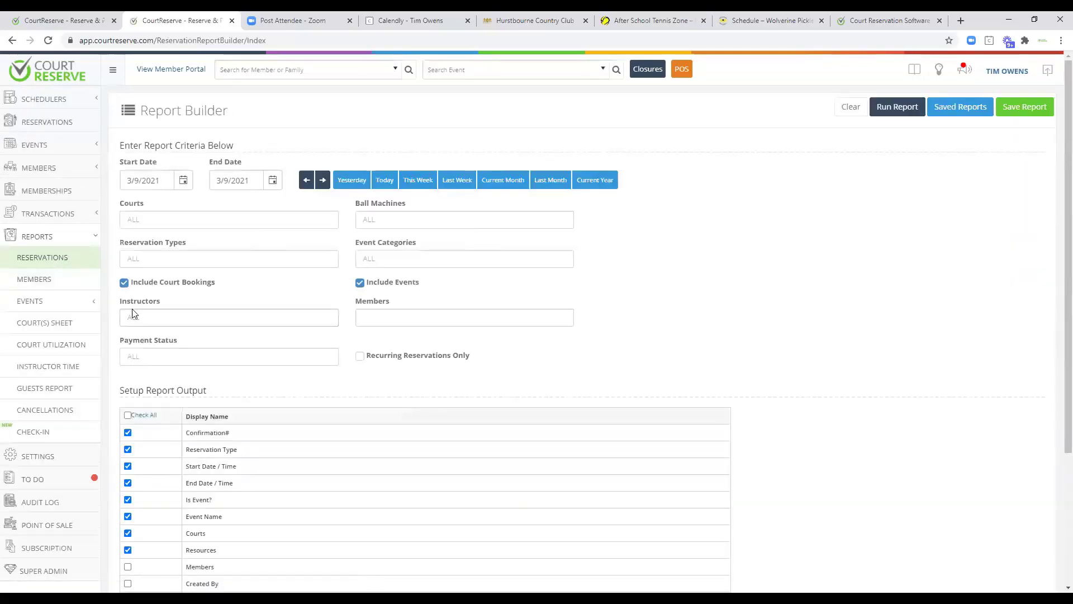
pyautogui.click(51, 281)
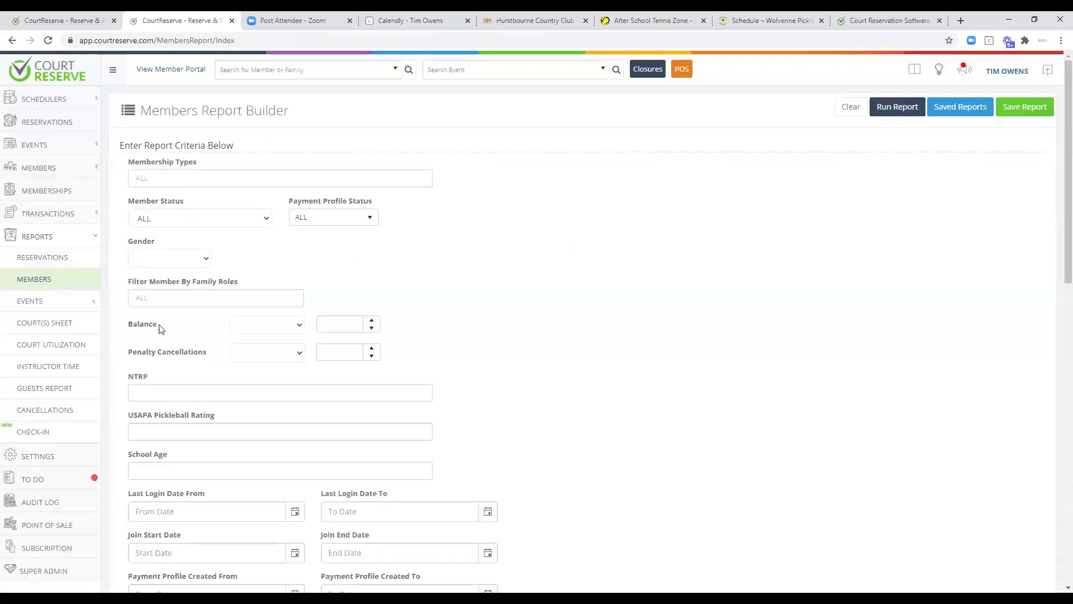
pyautogui.scroll(-1, 593, 404)
pyautogui.scroll(-1, 594, 404)
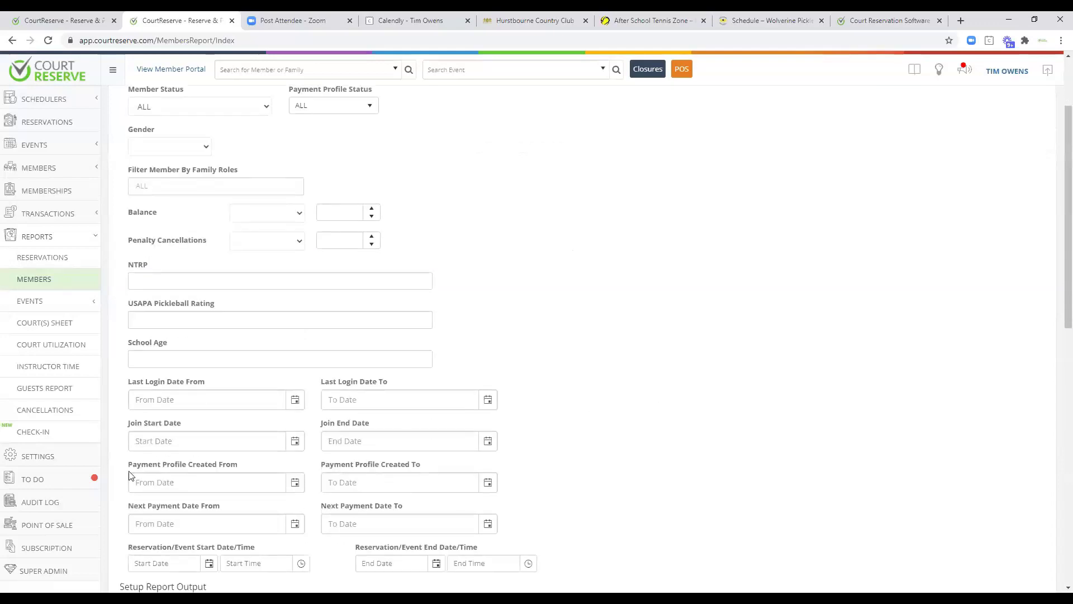
pyautogui.scroll(2, 555, 282)
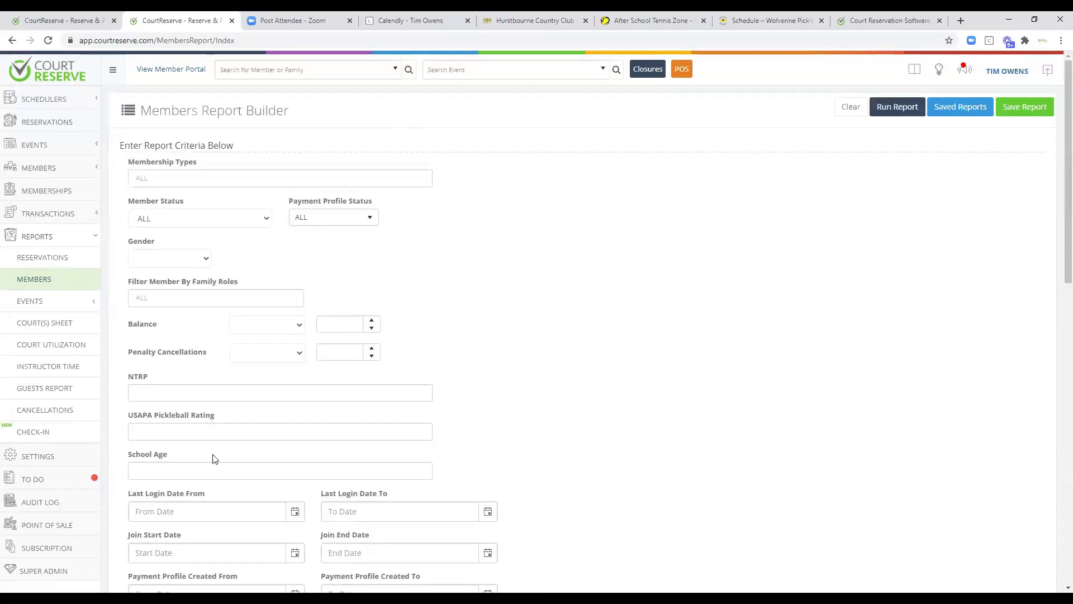
pyautogui.scroll(-4, 510, 386)
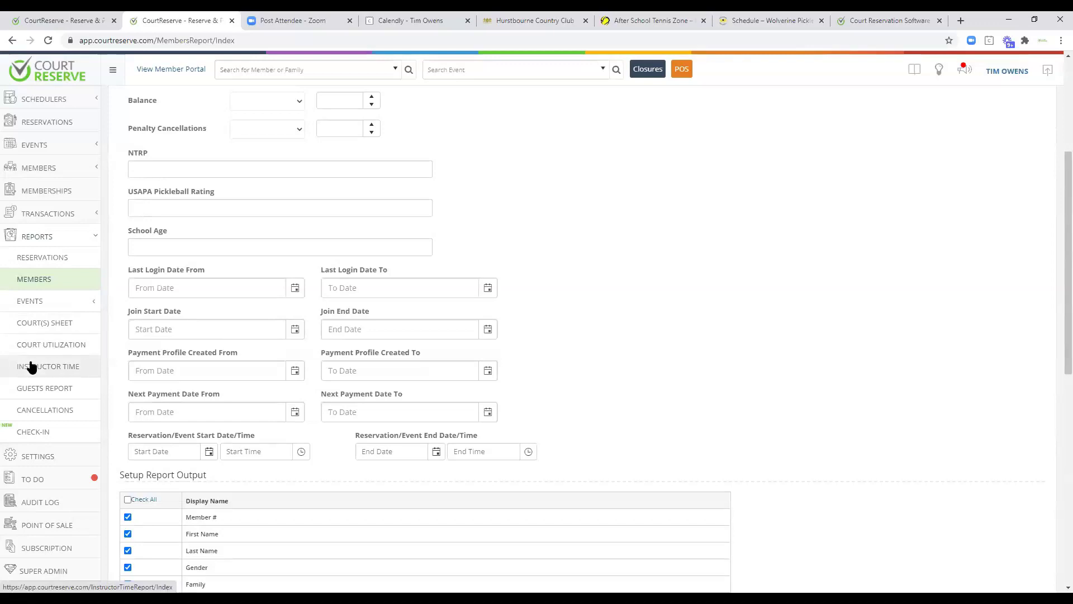
pyautogui.click(33, 346)
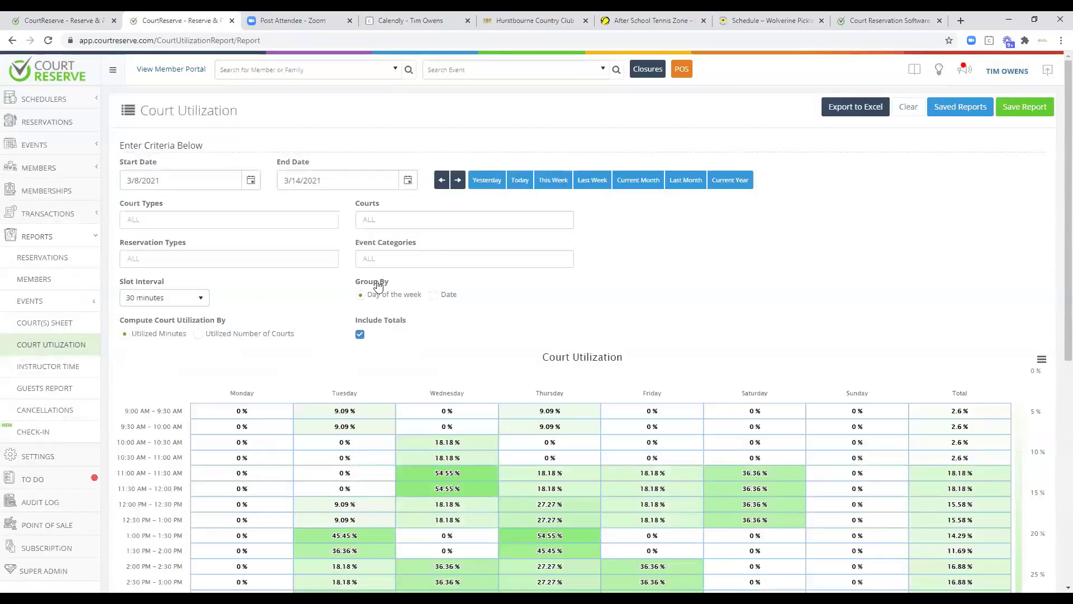
# Switch the Court Utilization report to last month, review it, and collapse the Reports menu.
pyautogui.click(683, 187)
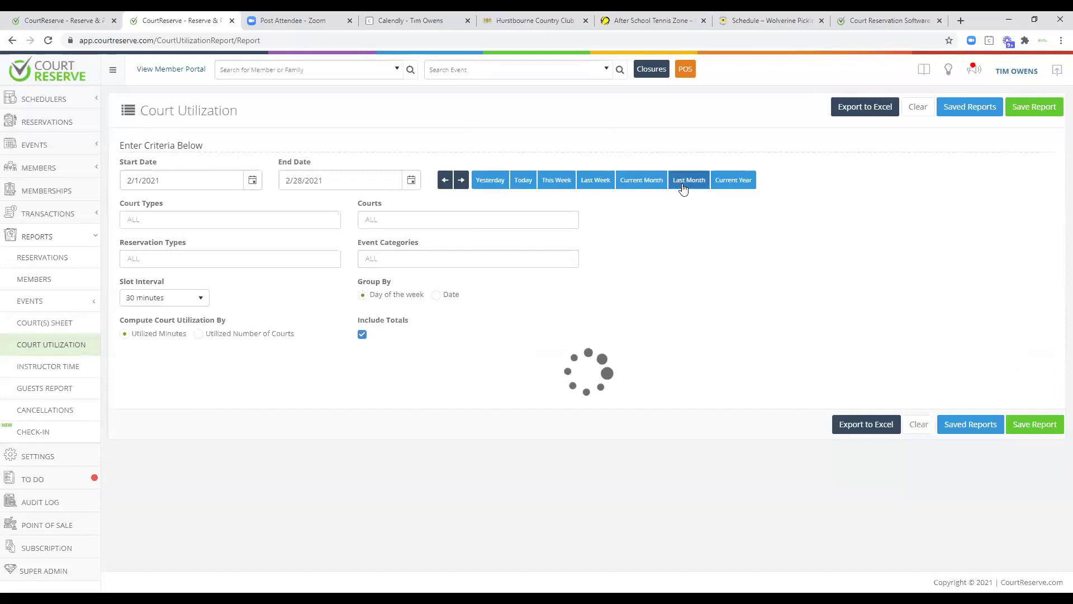
pyautogui.scroll(-2, 708, 304)
pyautogui.moveTo(715, 307)
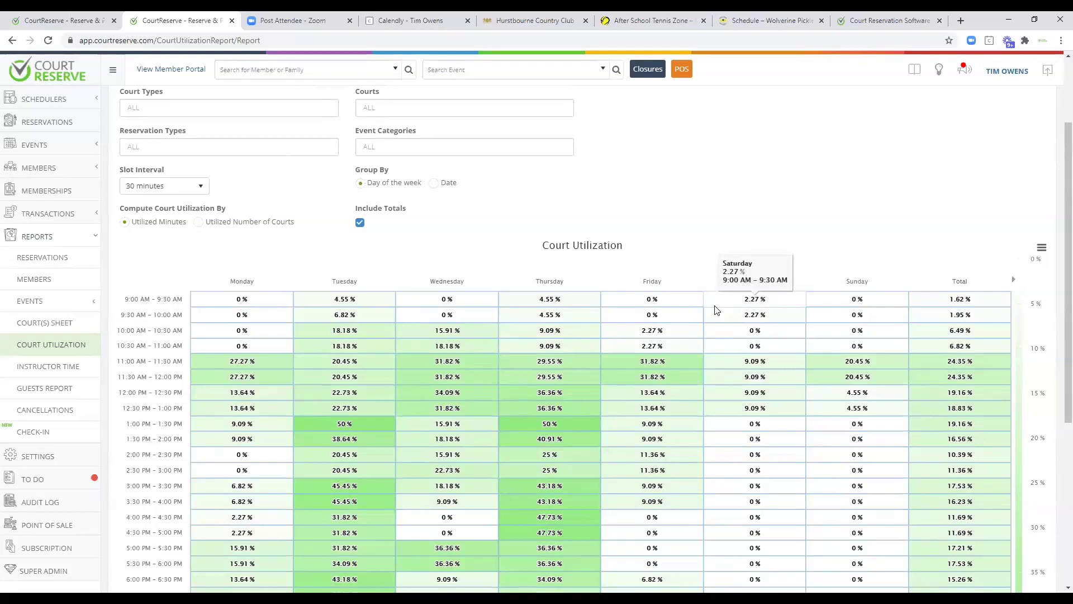
pyautogui.scroll(-2, 715, 310)
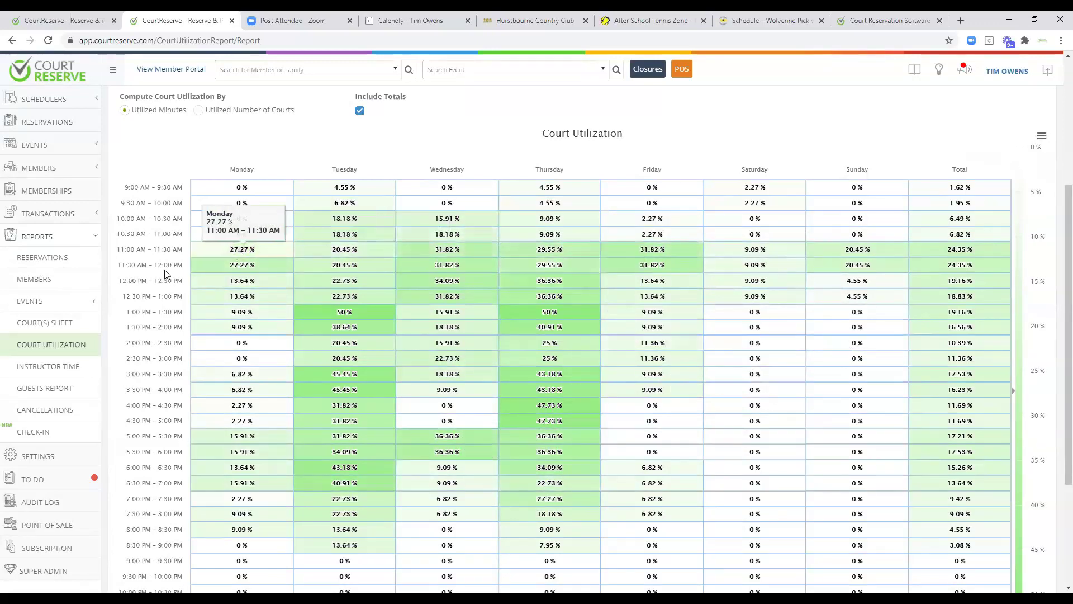
pyautogui.click(94, 240)
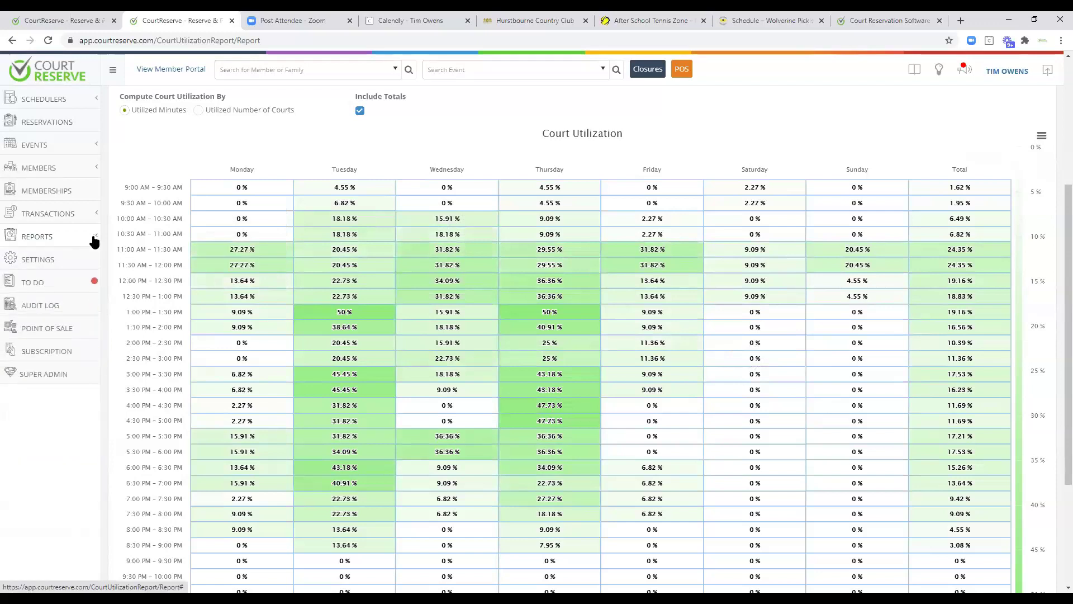
# Launch the point of sale and add one Sports Drink to the cart.
pyautogui.click(53, 331)
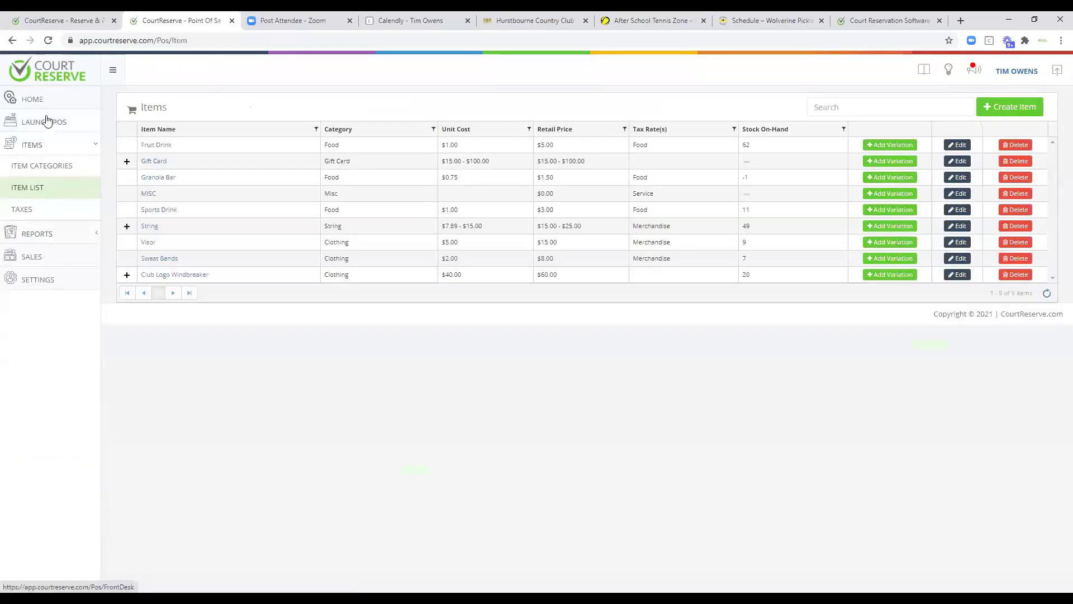
pyautogui.click(46, 120)
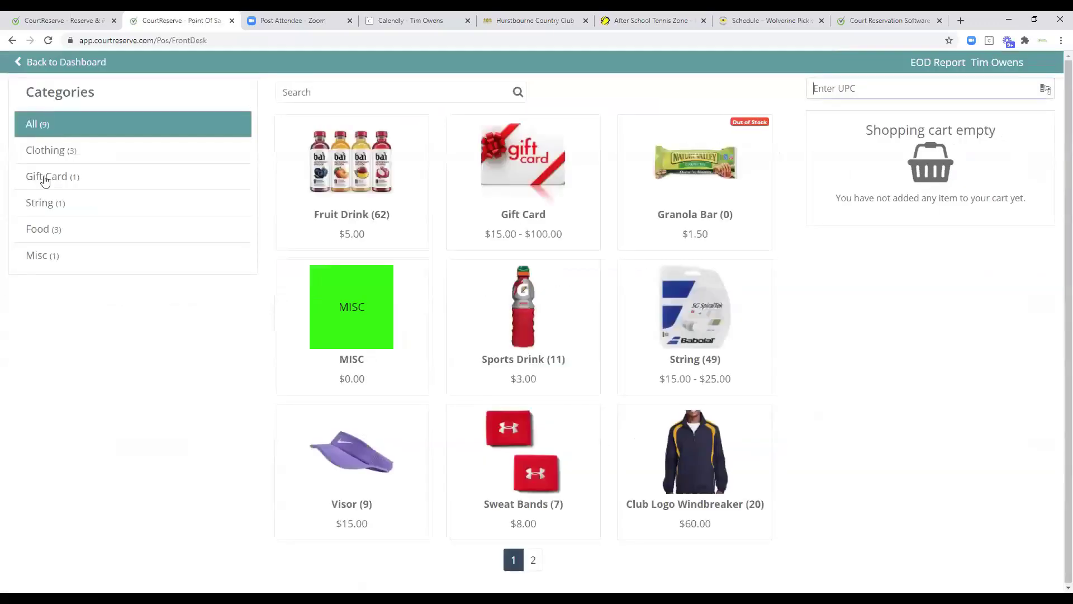
pyautogui.click(516, 317)
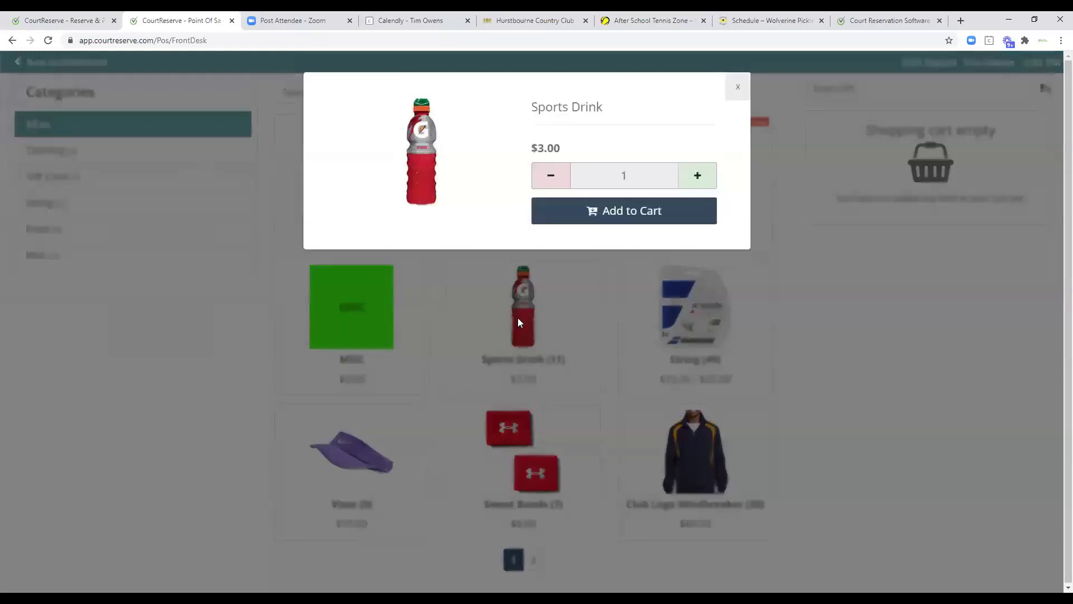
pyautogui.click(654, 217)
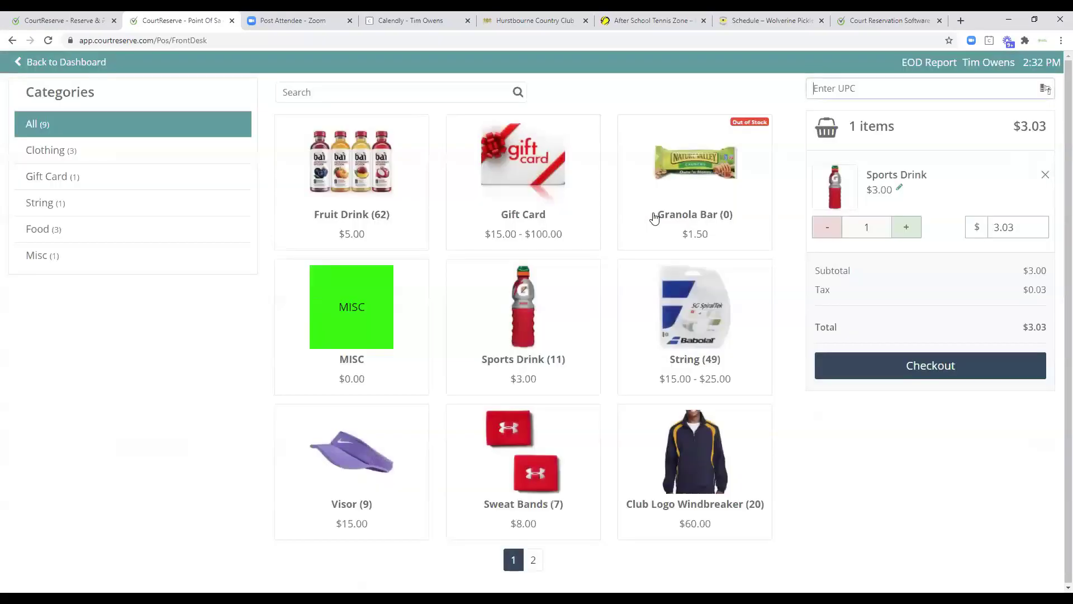
# Check out the $3.03 sale as cash with 5 tendered, confirm it, and dismiss the success message.
pyautogui.click(922, 364)
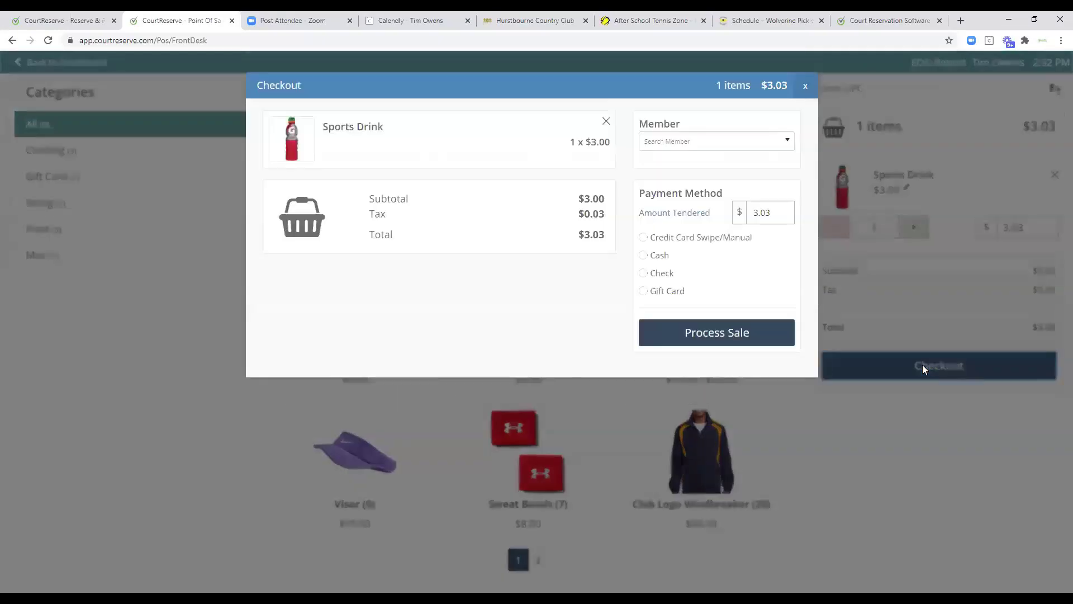
pyautogui.click(643, 256)
pyautogui.click(766, 212)
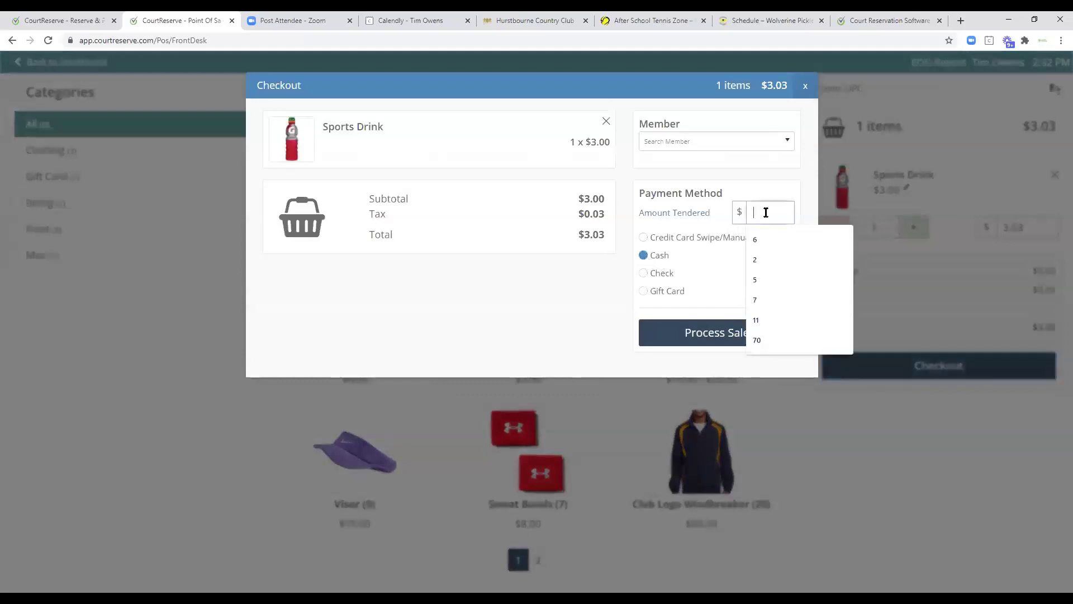
pyautogui.click(769, 279)
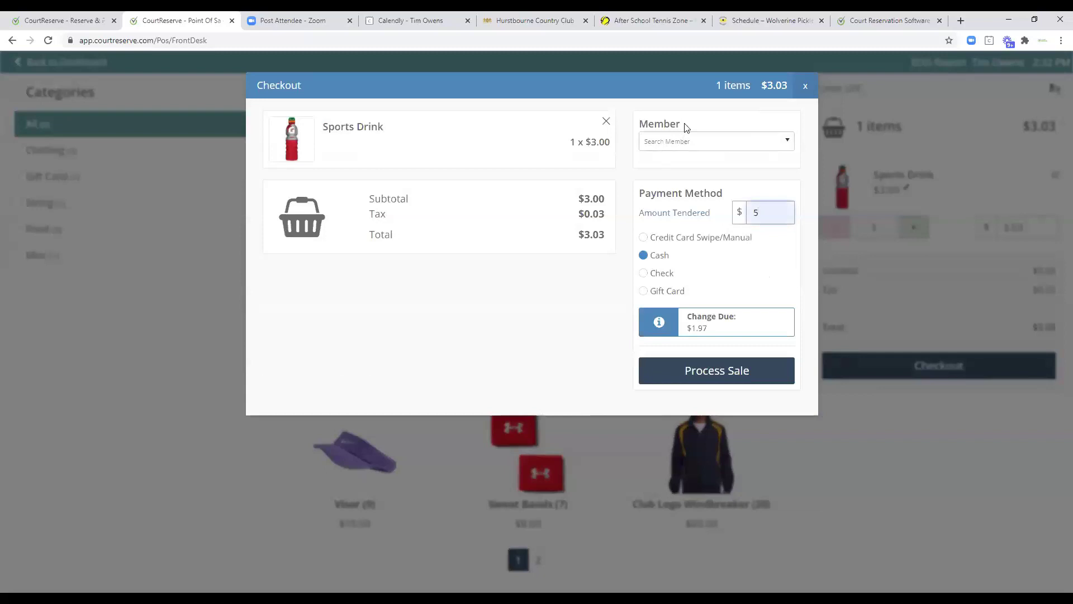
pyautogui.click(703, 371)
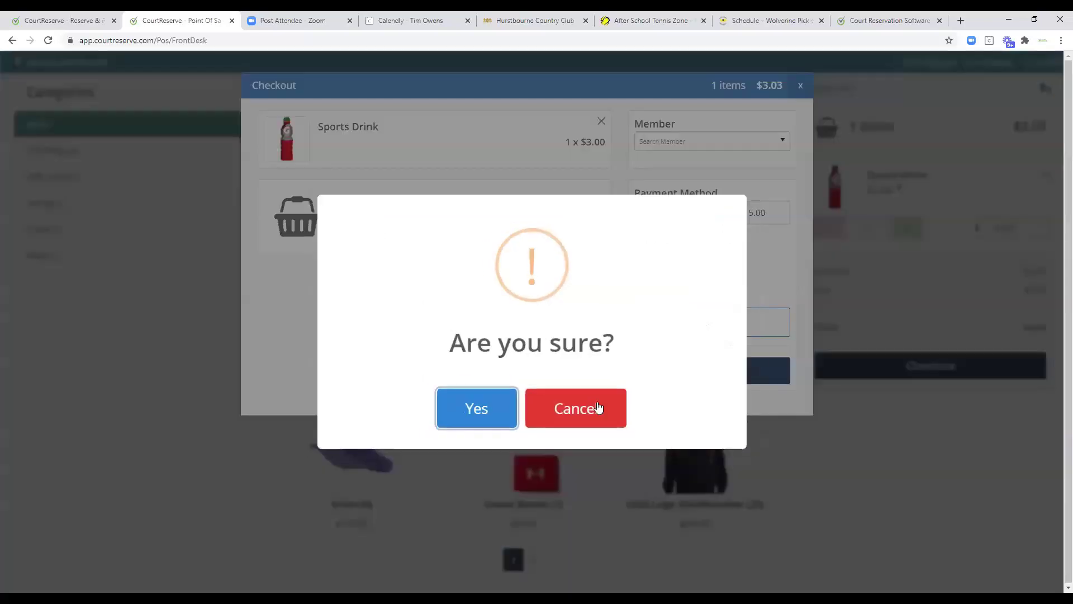
pyautogui.click(453, 409)
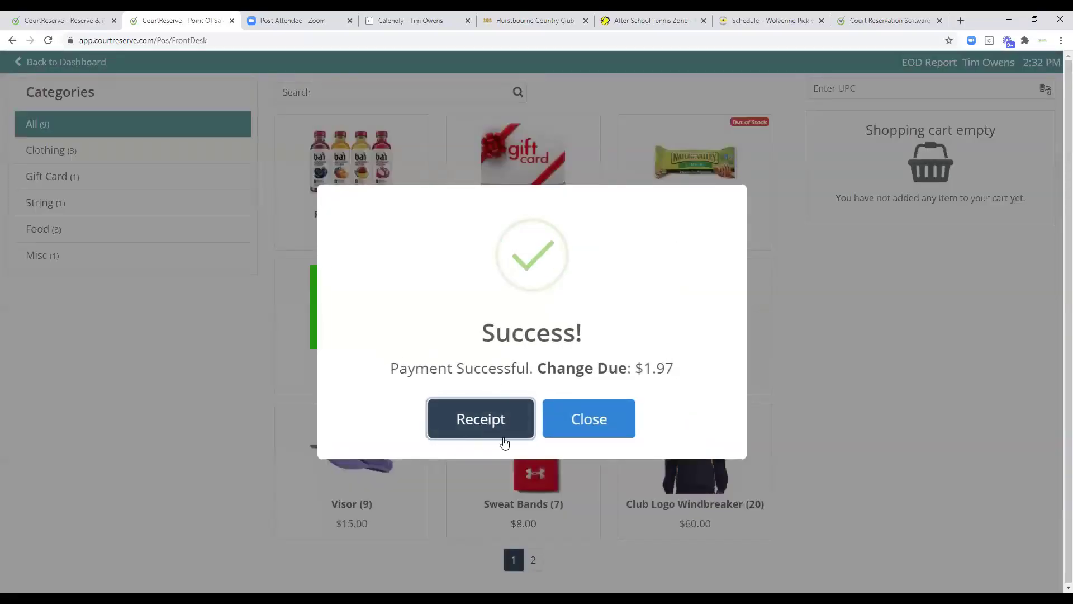
pyautogui.click(589, 426)
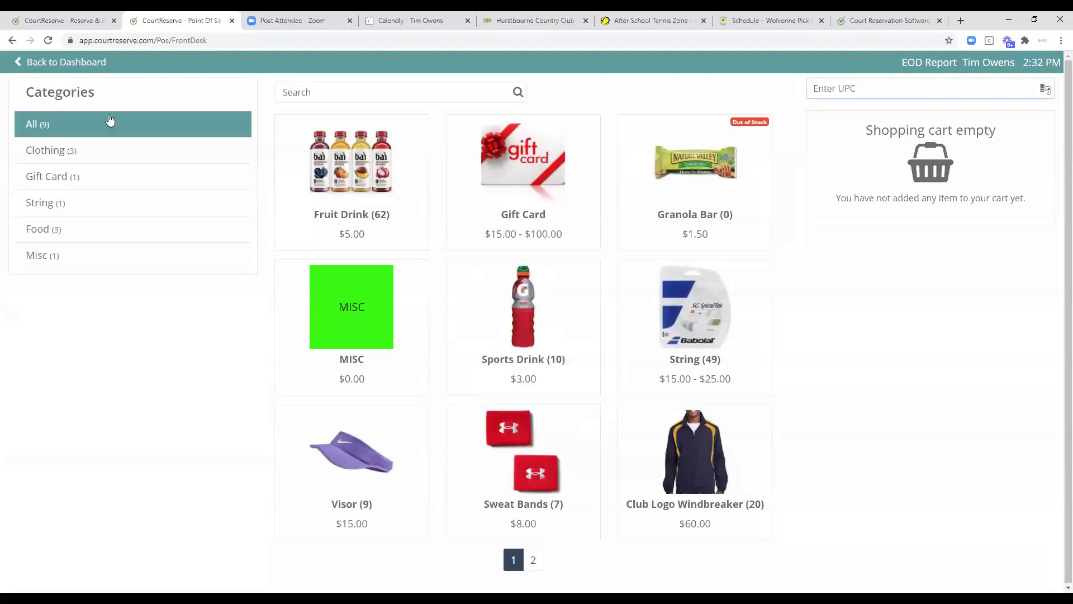
# Go via the dashboard to Settings > System Users and view the 7 admins and 8 sub-admins.
pyautogui.click(48, 65)
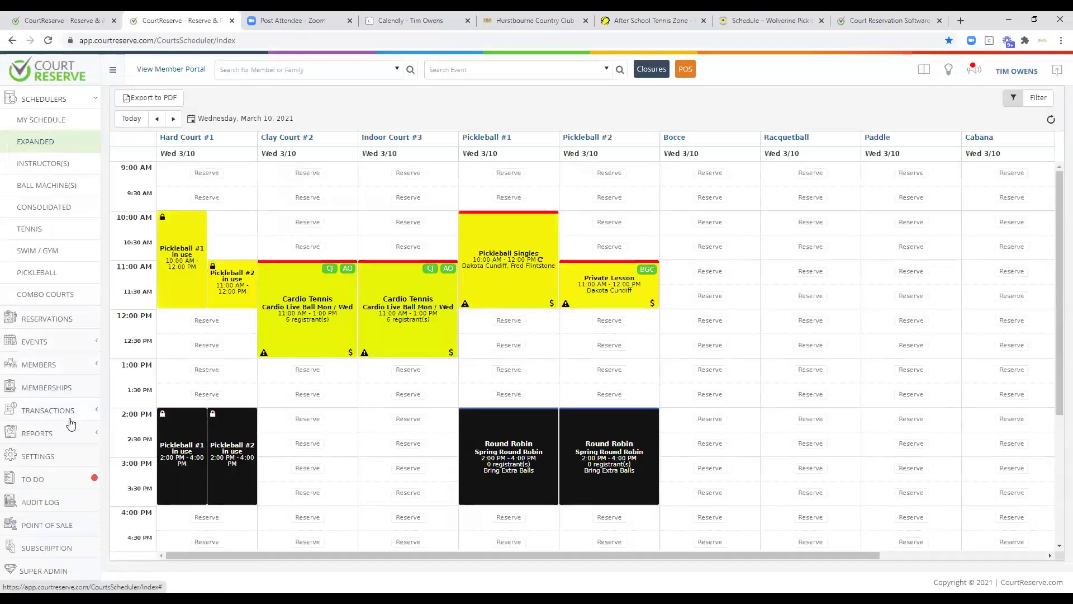
pyautogui.click(37, 456)
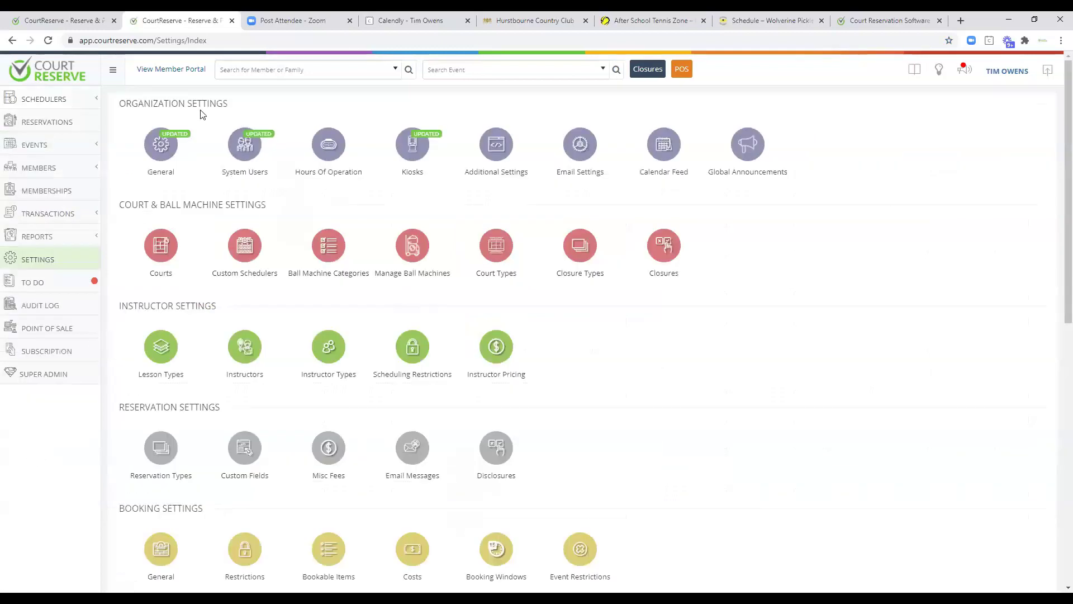
pyautogui.click(248, 146)
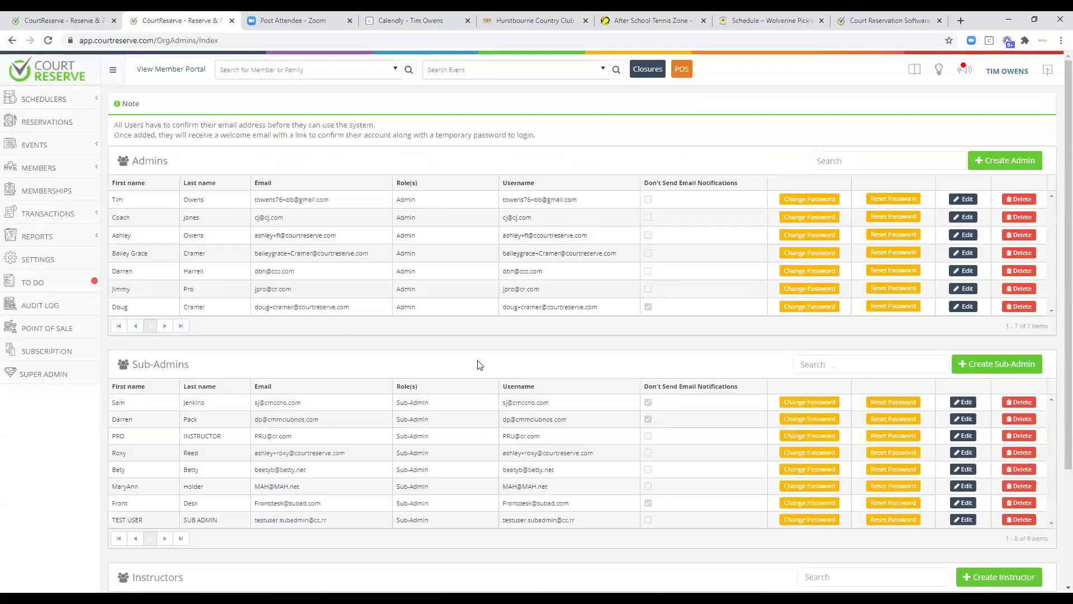
pyautogui.scroll(-3, 481, 364)
# Edit the first sub-admin, clear all permissions, allow only Create Events, then return to Settings.
pyautogui.click(968, 247)
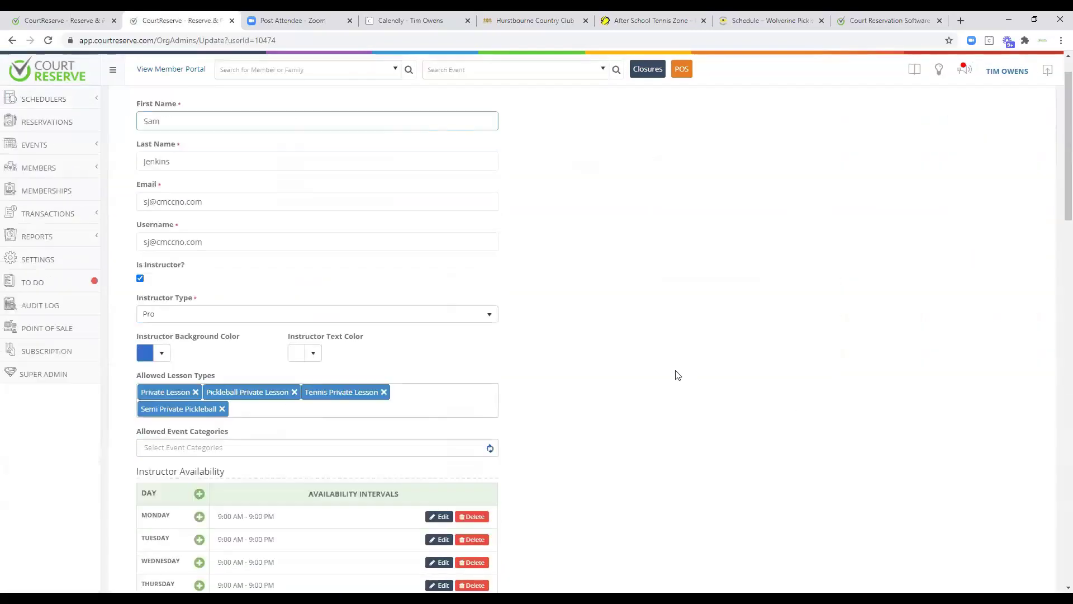
pyautogui.scroll(-15, 628, 359)
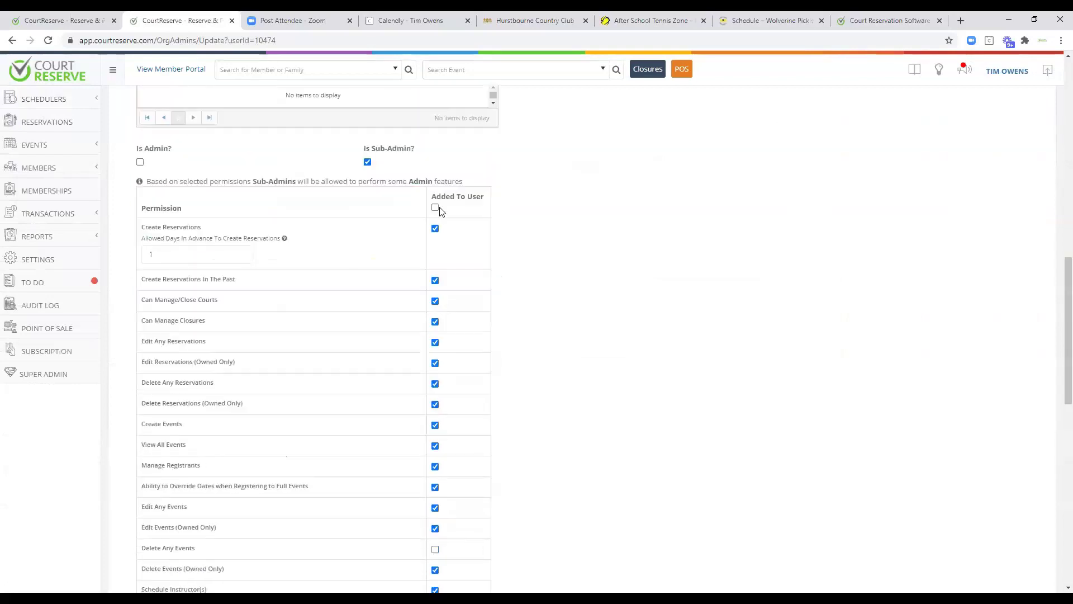
pyautogui.click(435, 208)
pyautogui.click(435, 208)
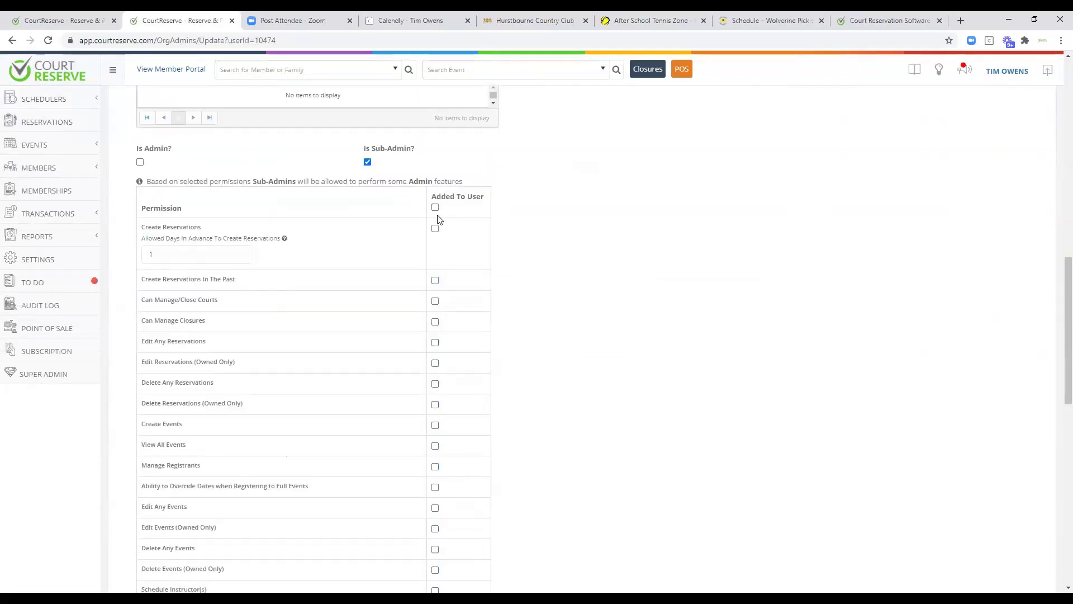
pyautogui.click(435, 424)
pyautogui.scroll(-3, 435, 422)
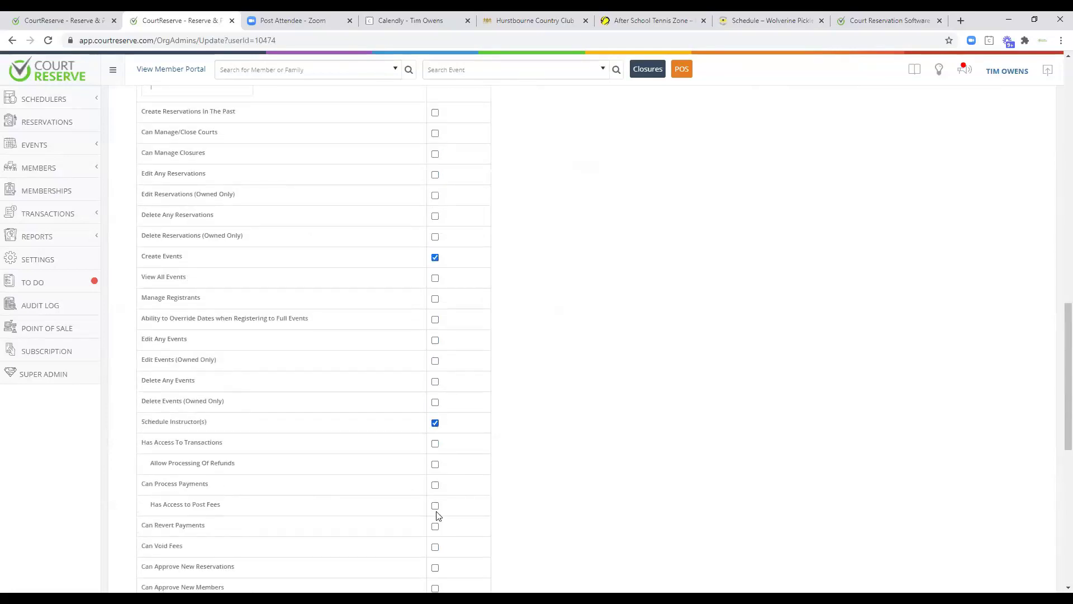
pyautogui.click(49, 260)
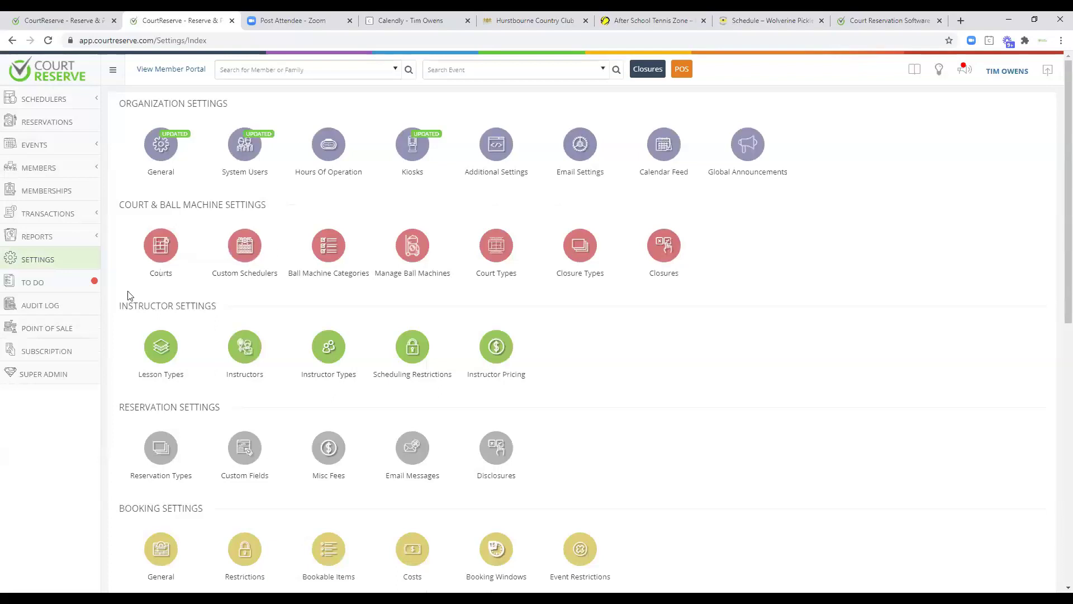
pyautogui.click(163, 351)
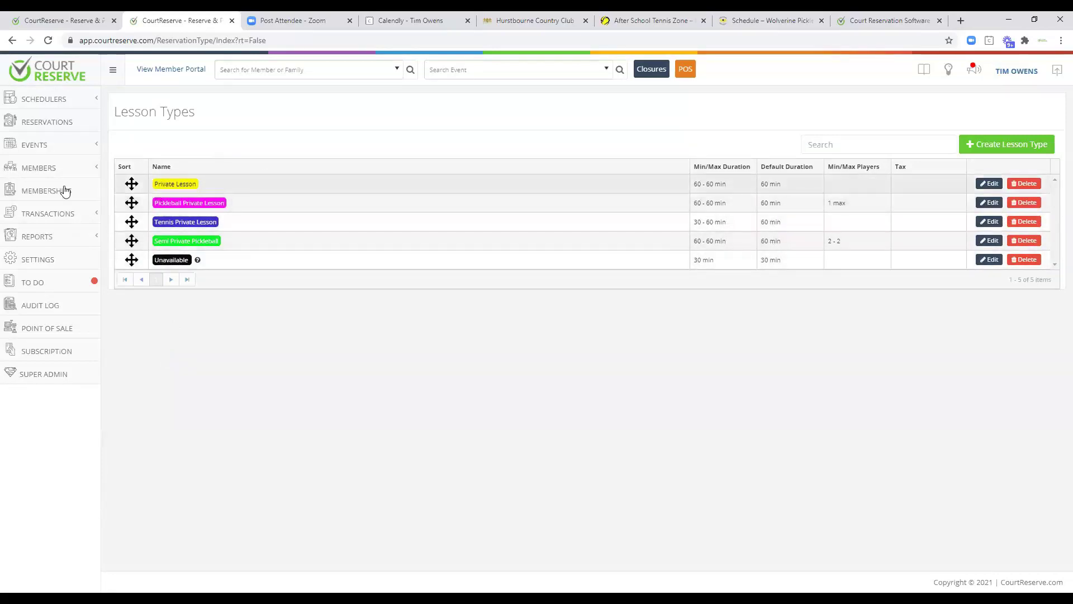
pyautogui.click(29, 264)
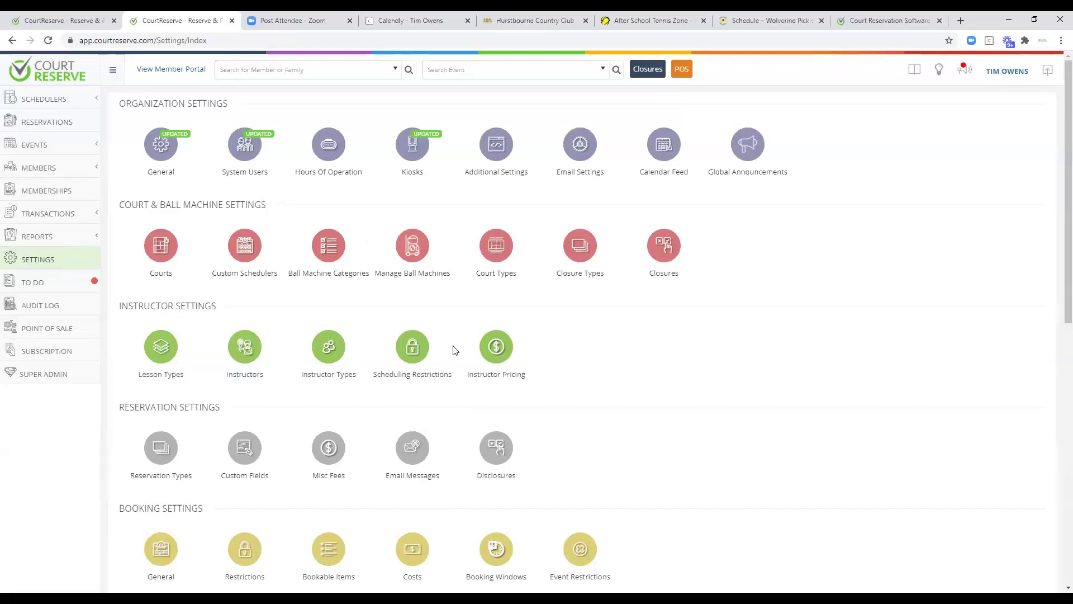
pyautogui.scroll(-4, 453, 350)
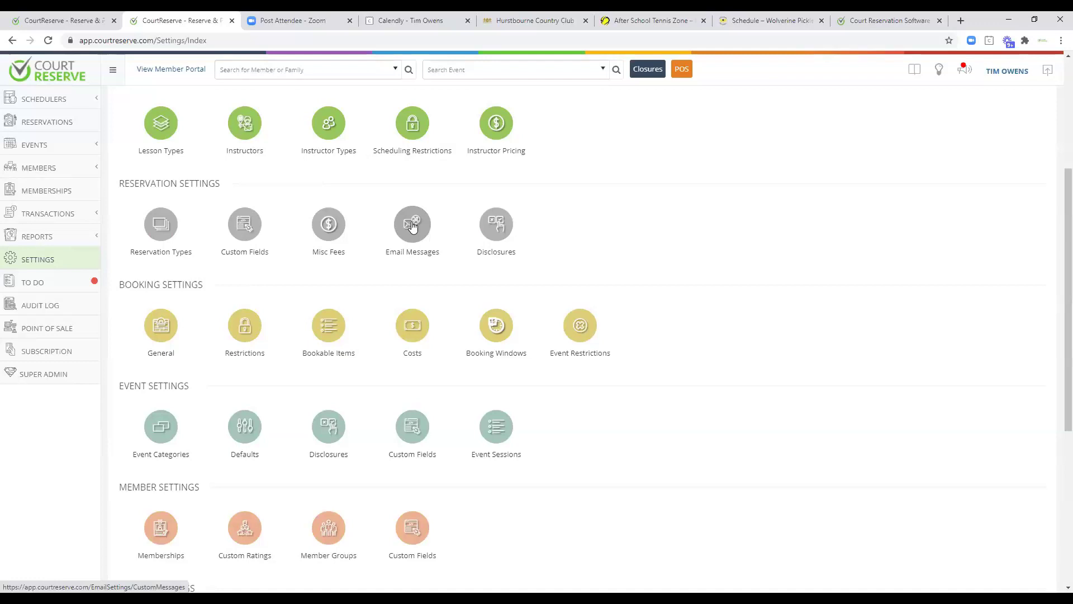
# Review the General booking rules per membership type, then show the Courts Restrictions limits.
pyautogui.click(161, 328)
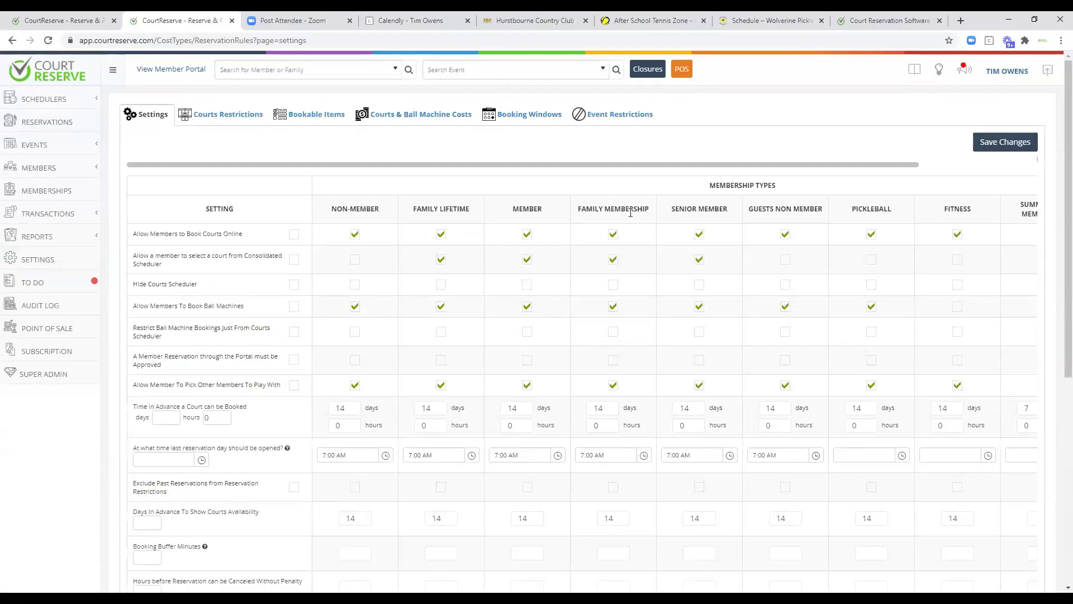
pyautogui.scroll(-1, 579, 235)
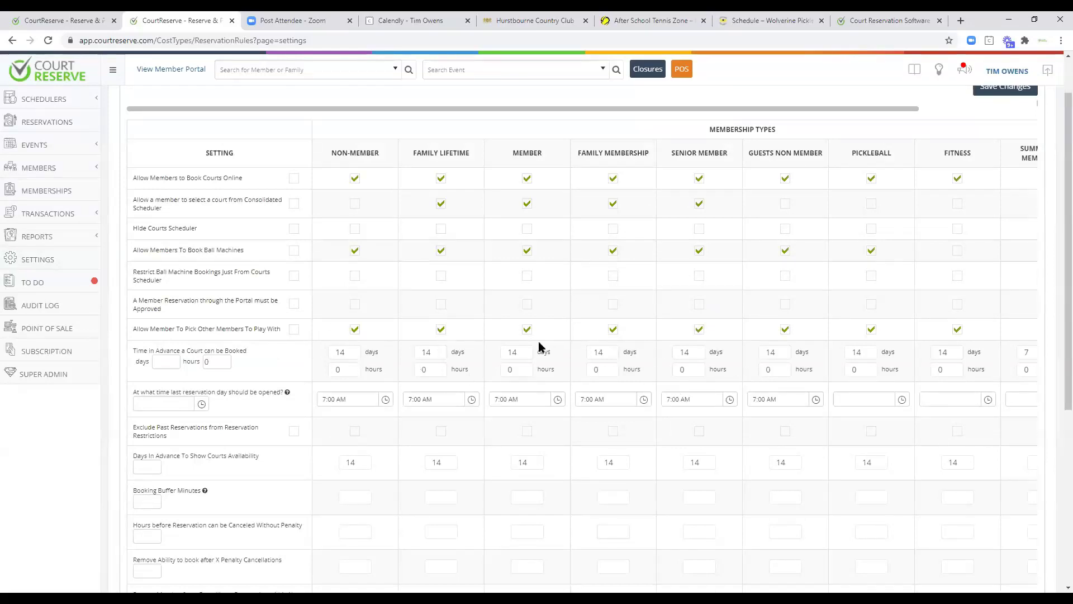
pyautogui.scroll(-1, 561, 375)
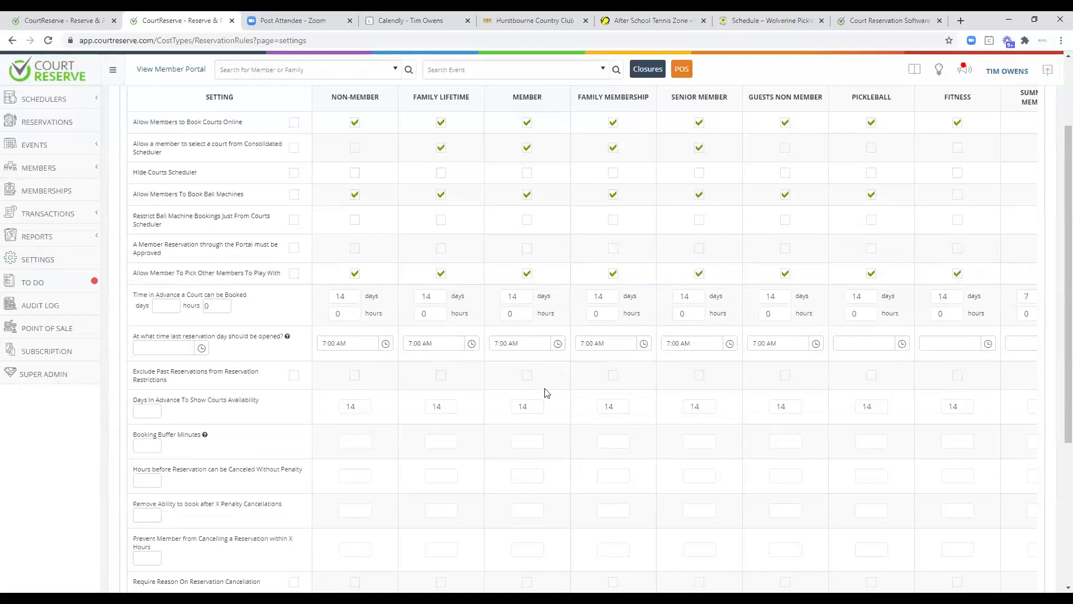
pyautogui.scroll(-2, 548, 391)
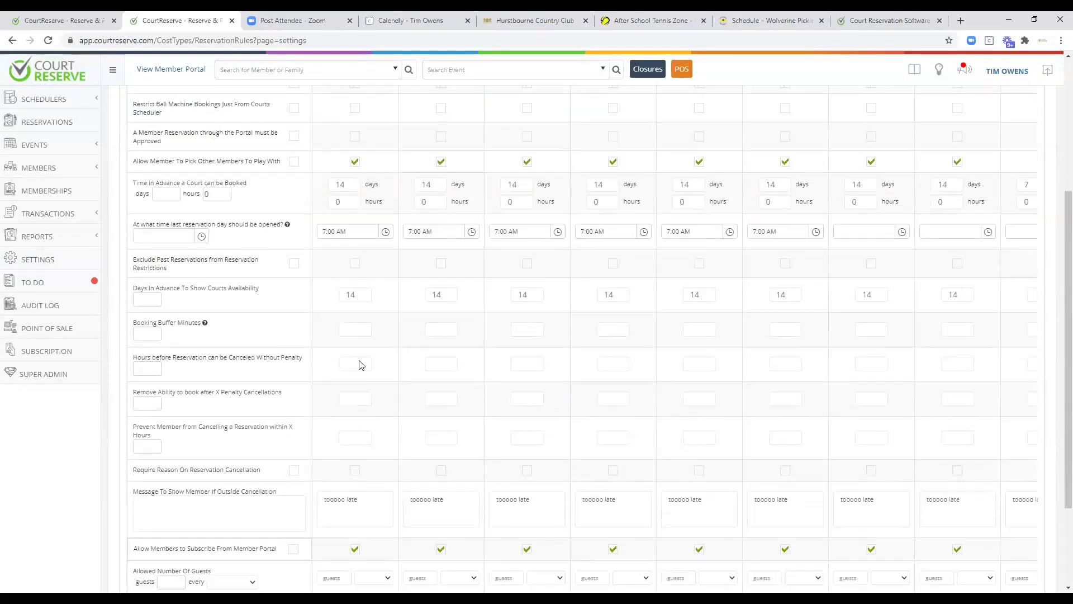
pyautogui.scroll(-2, 528, 392)
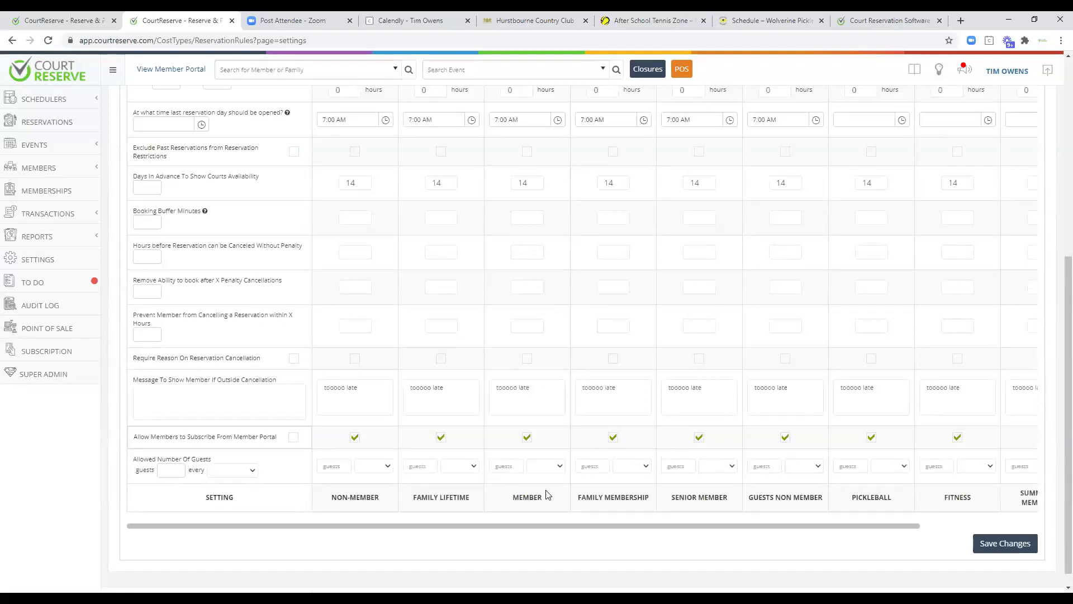
pyautogui.scroll(6, 618, 433)
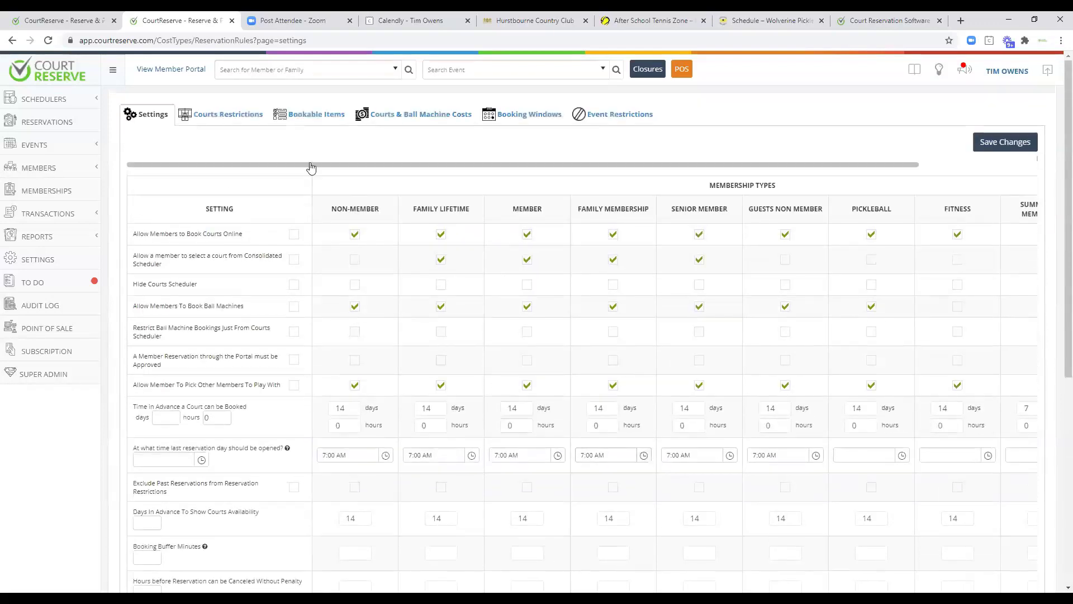
pyautogui.click(224, 116)
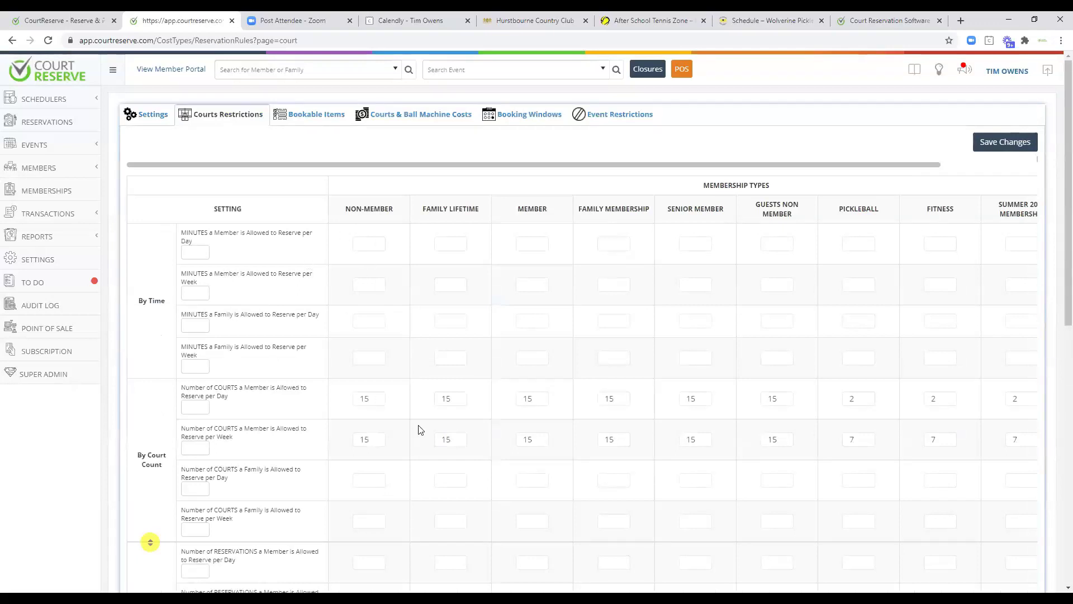
pyautogui.scroll(-4, 420, 429)
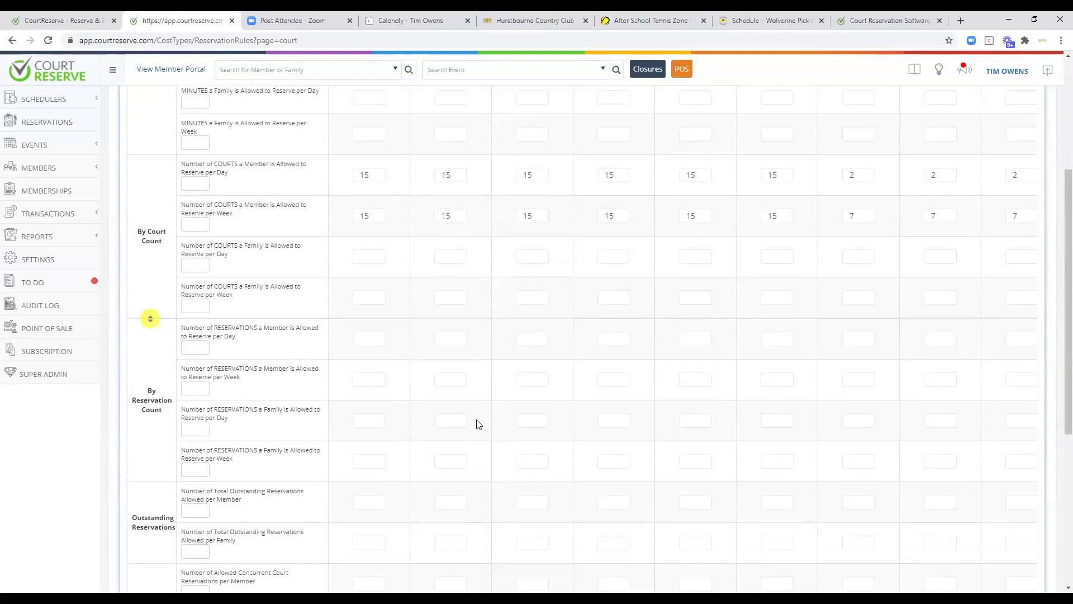
pyautogui.scroll(-4, 503, 426)
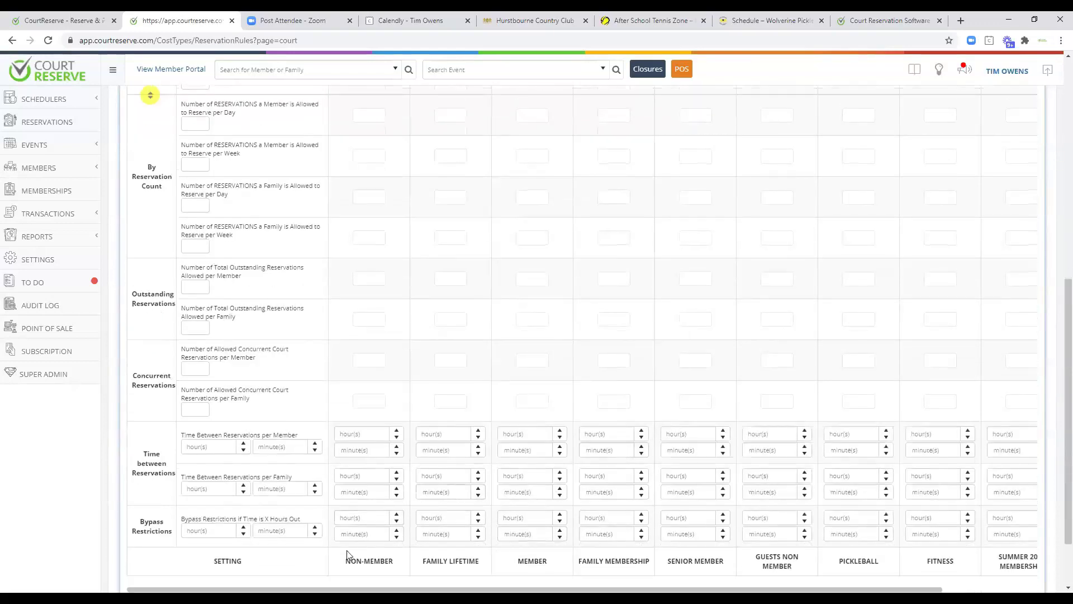
pyautogui.scroll(8, 512, 431)
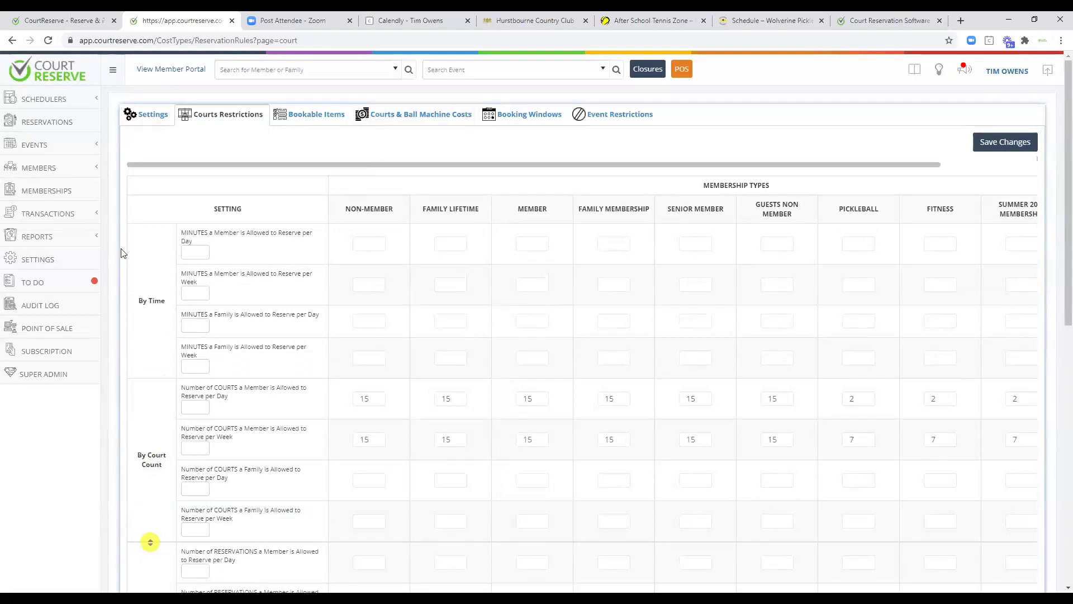
# Return to the Settings overview and scroll to the Portal Settings, Widgets and Billing Settings sections.
pyautogui.click(48, 258)
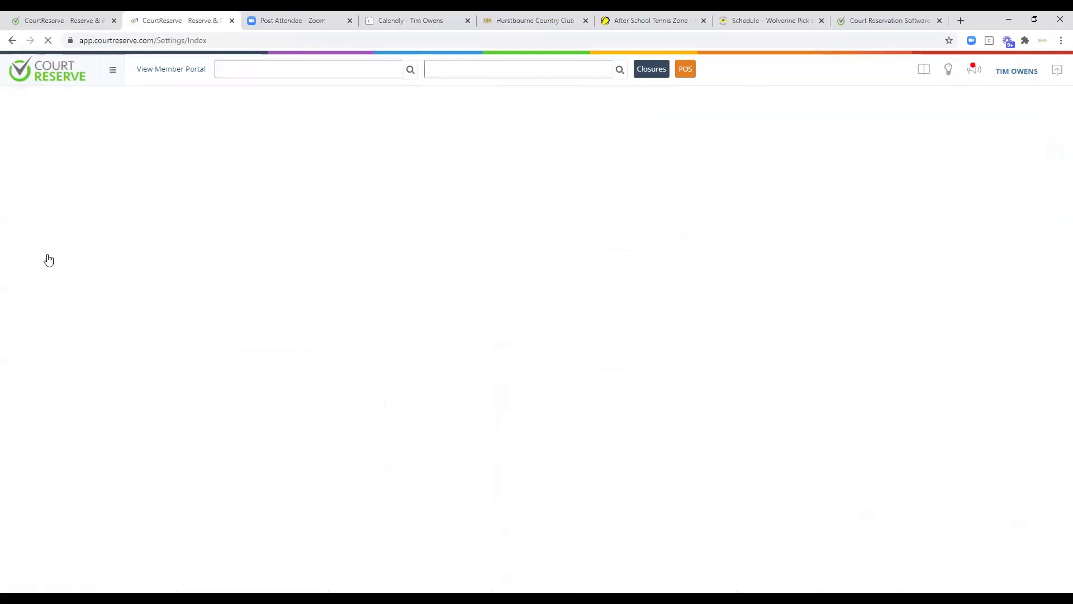
pyautogui.scroll(-7, 242, 303)
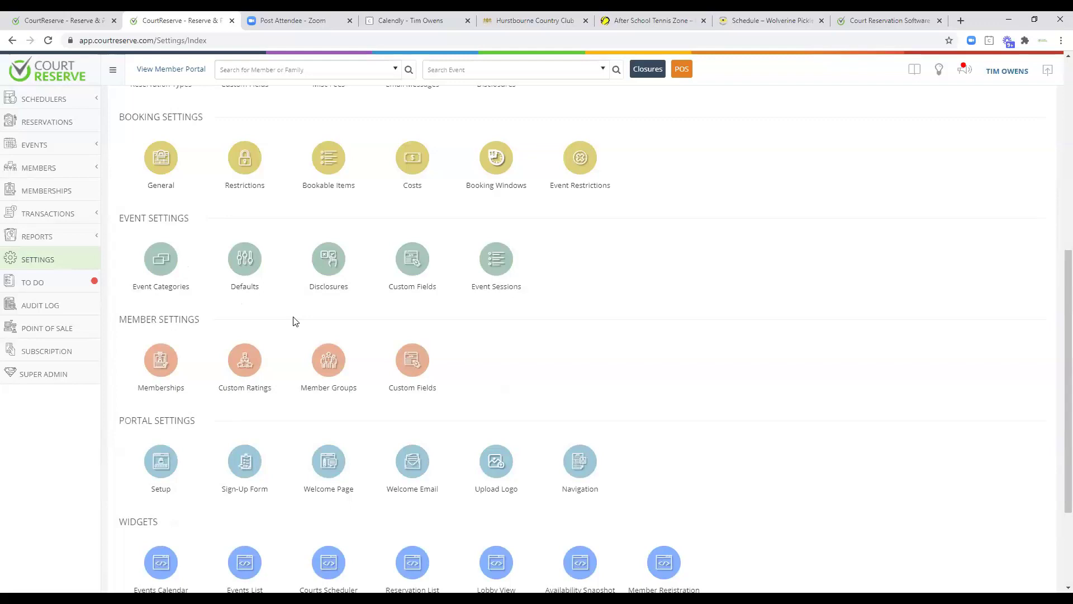
pyautogui.scroll(-1, 291, 367)
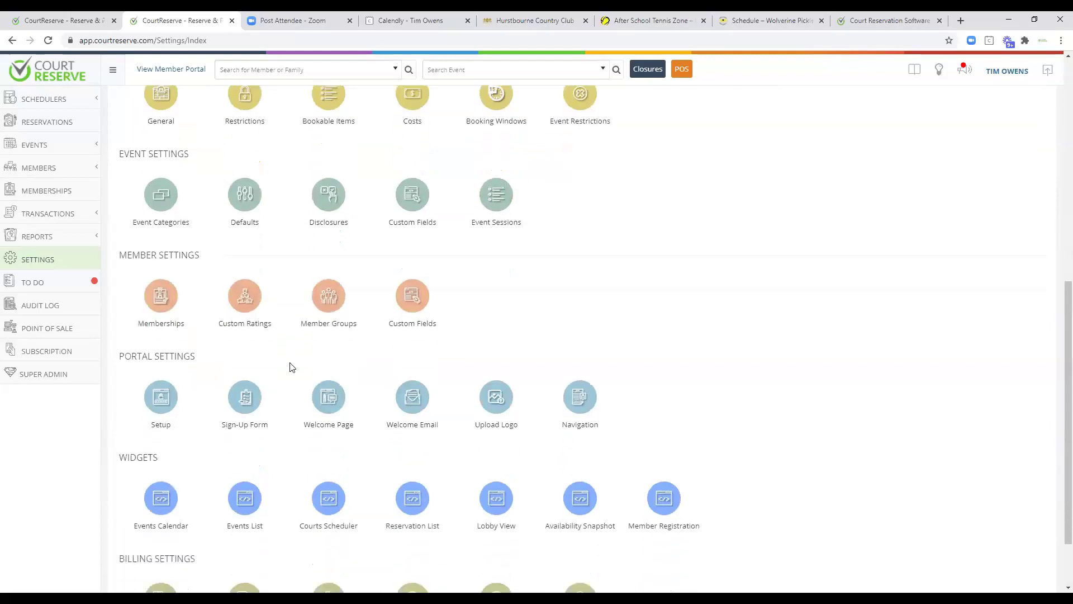
pyautogui.scroll(-1, 290, 367)
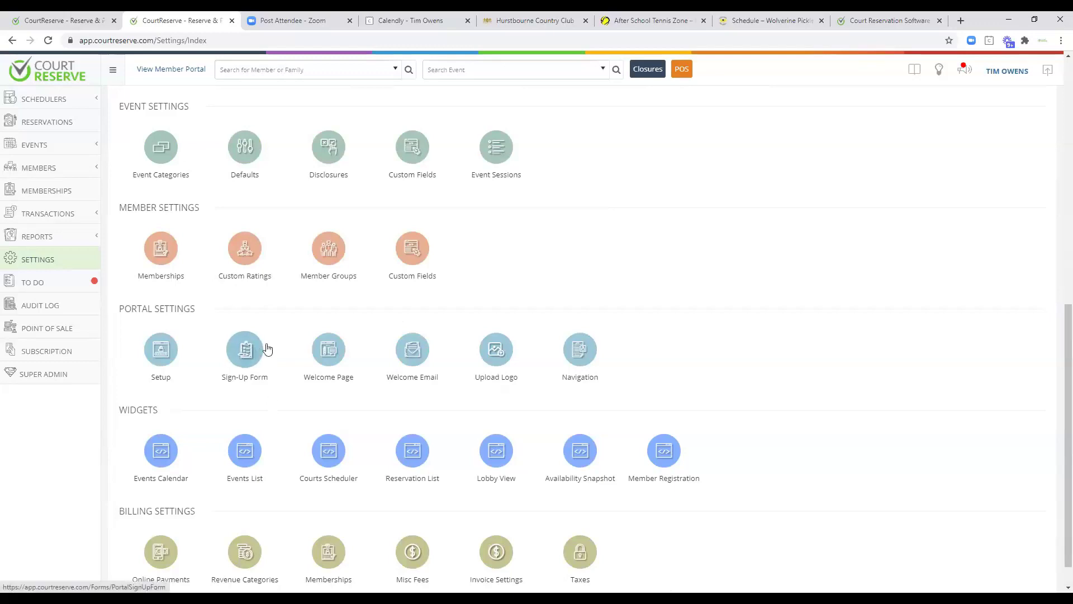
pyautogui.click(243, 351)
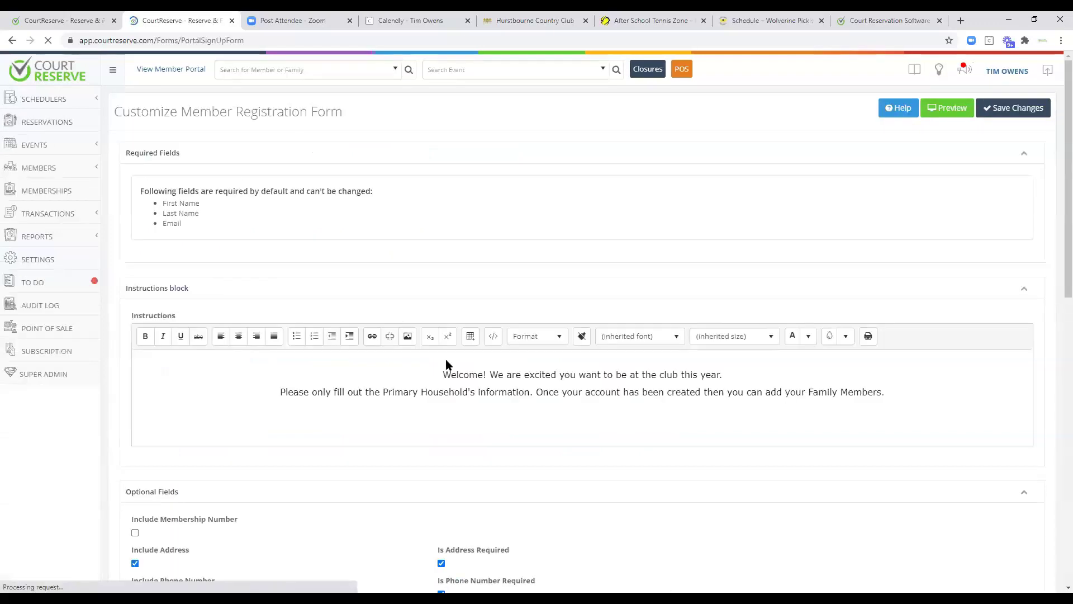
pyautogui.scroll(-5, 612, 405)
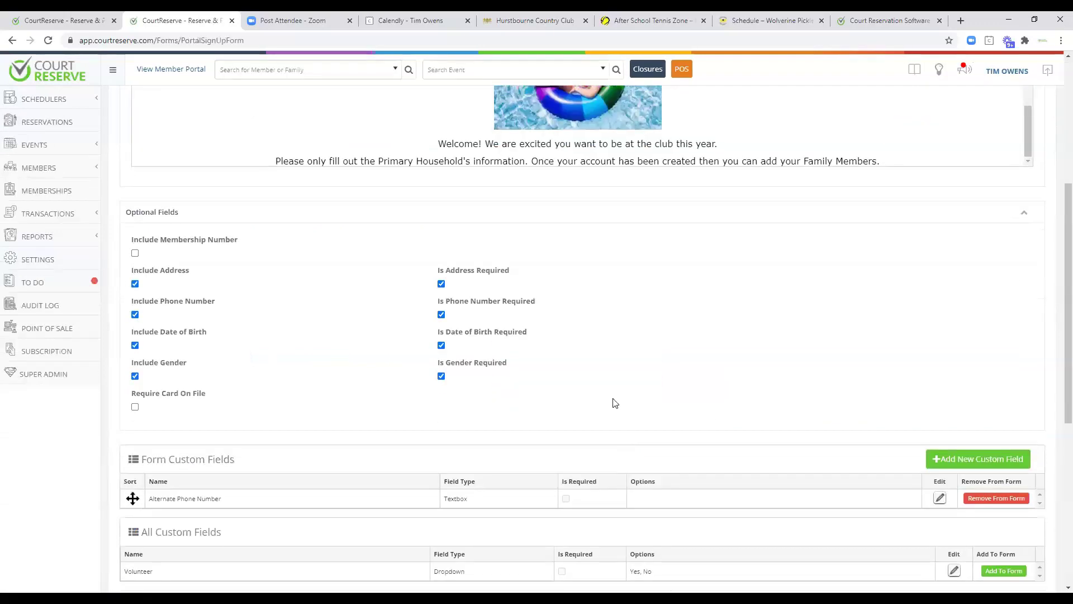
pyautogui.scroll(-6, 632, 404)
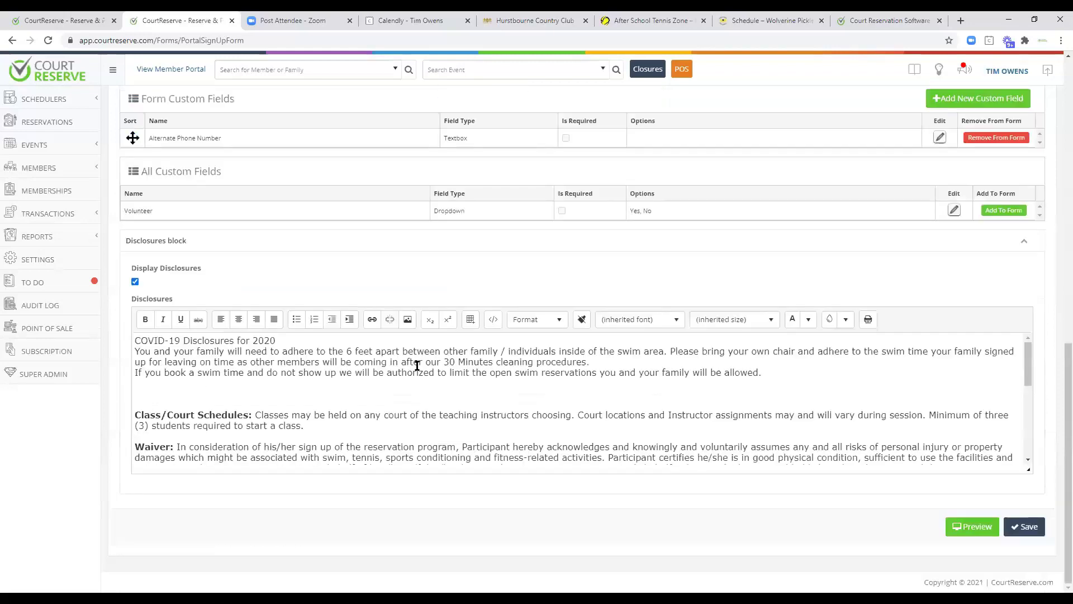
pyautogui.click(973, 527)
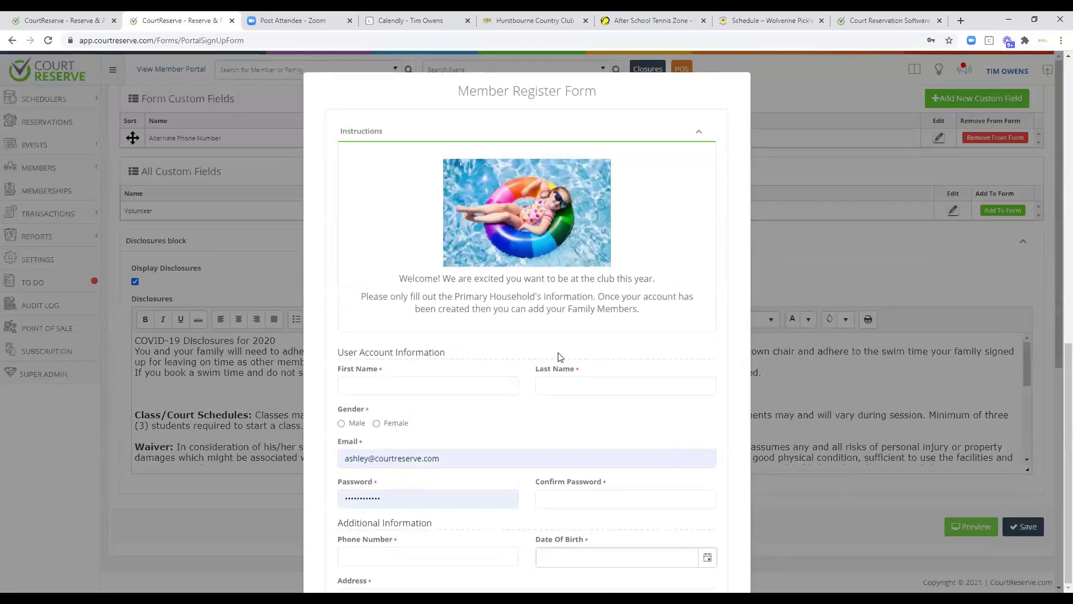
pyautogui.scroll(-7, 560, 356)
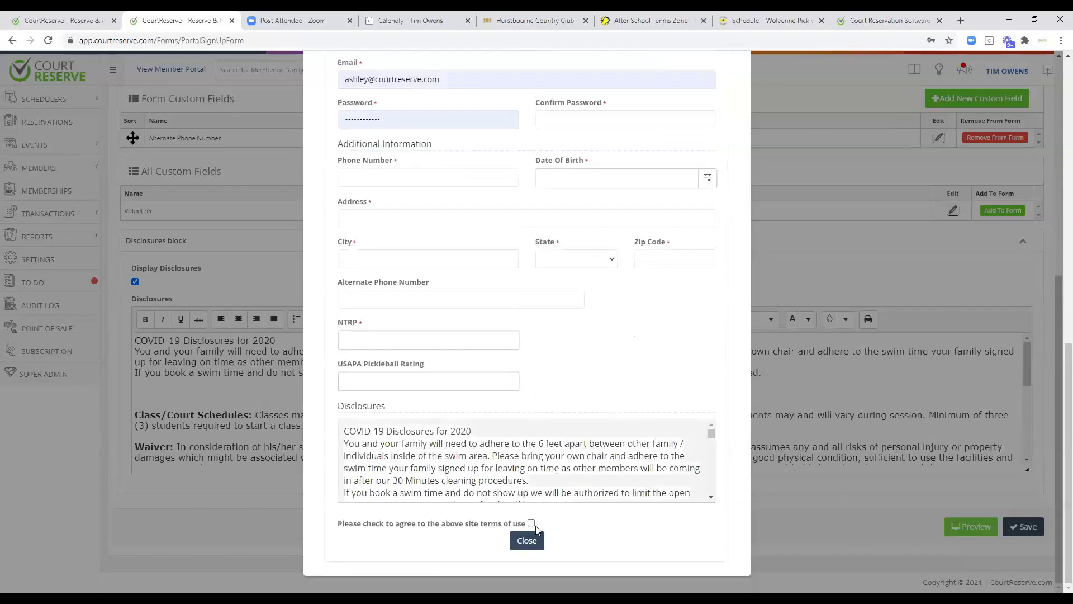
pyautogui.click(530, 541)
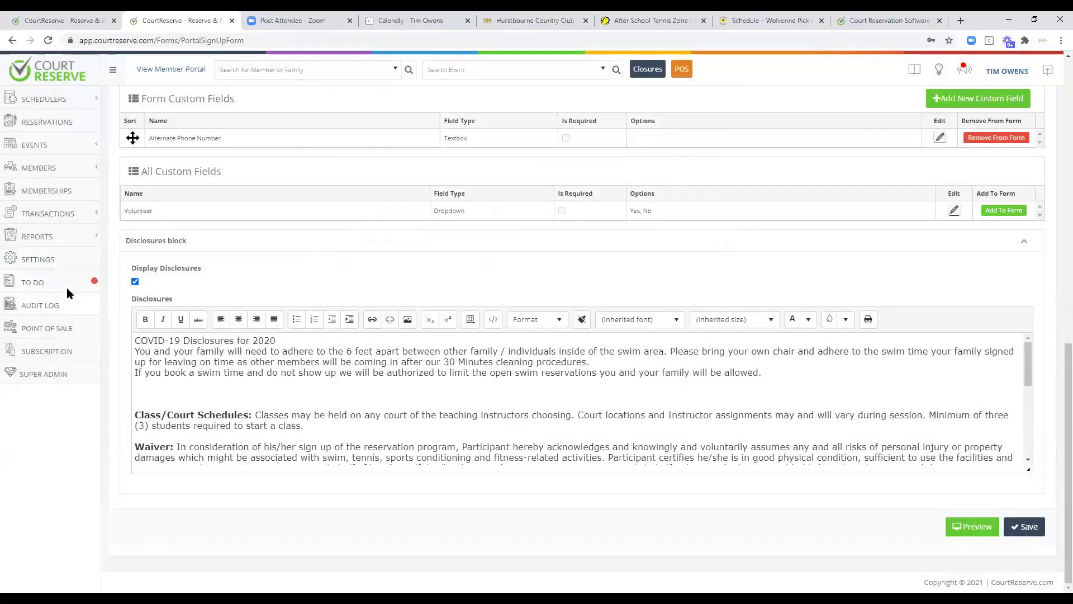
pyautogui.click(51, 282)
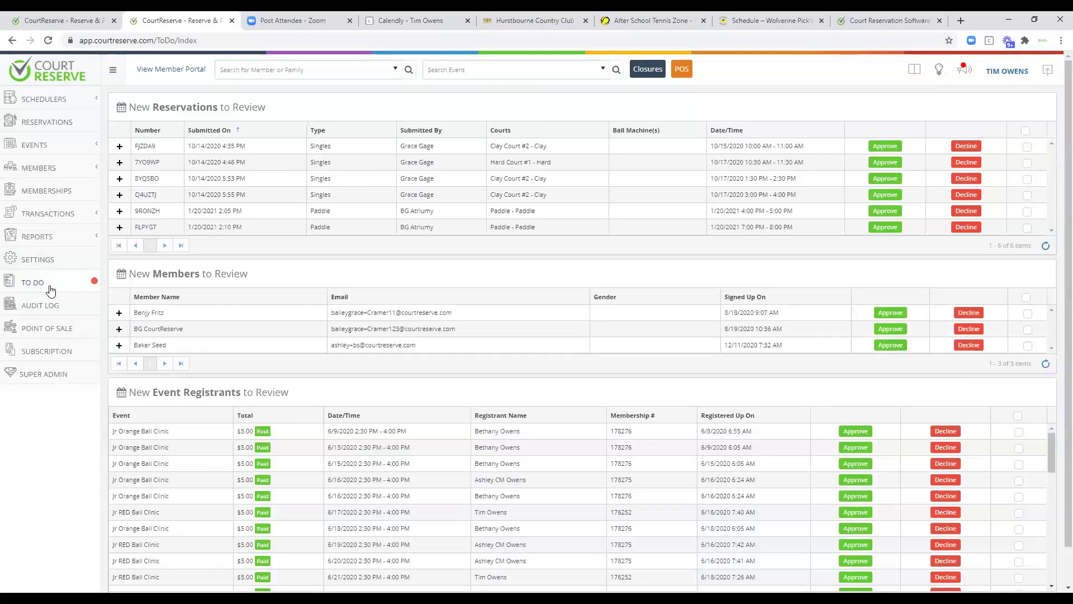
pyautogui.click(41, 259)
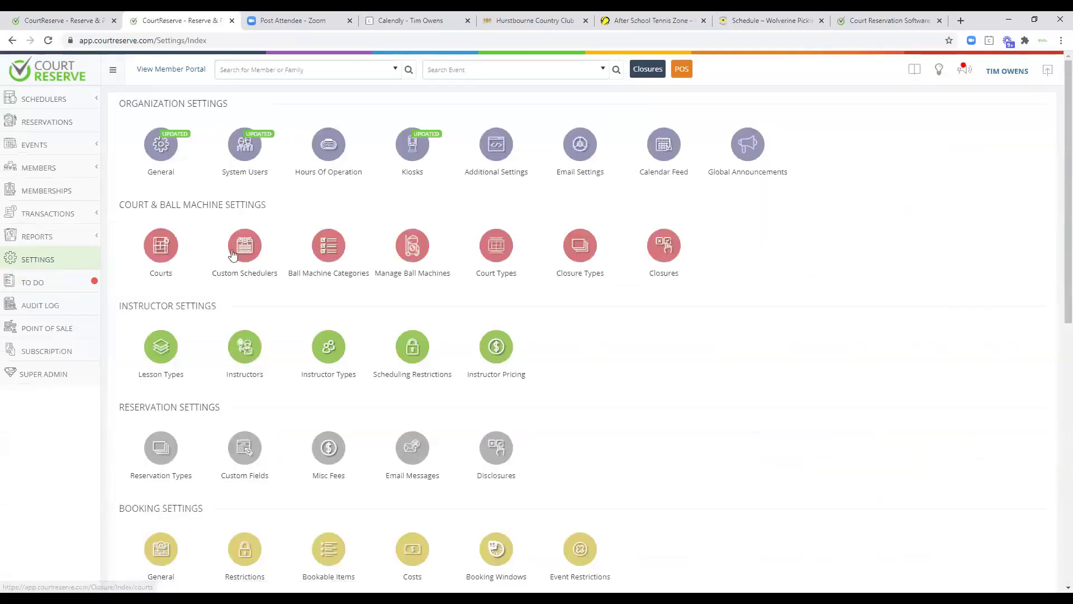
pyautogui.scroll(-10, 242, 352)
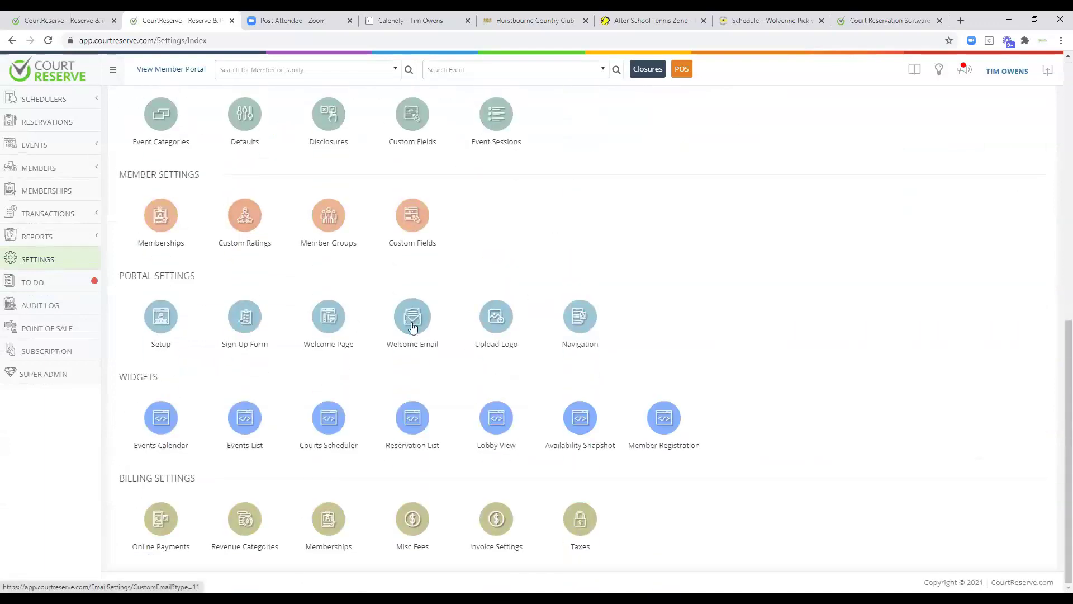
# Open the Portal Welcome Page editor and review the reservation policies and anonymous-visitor welcome message.
pyautogui.click(327, 315)
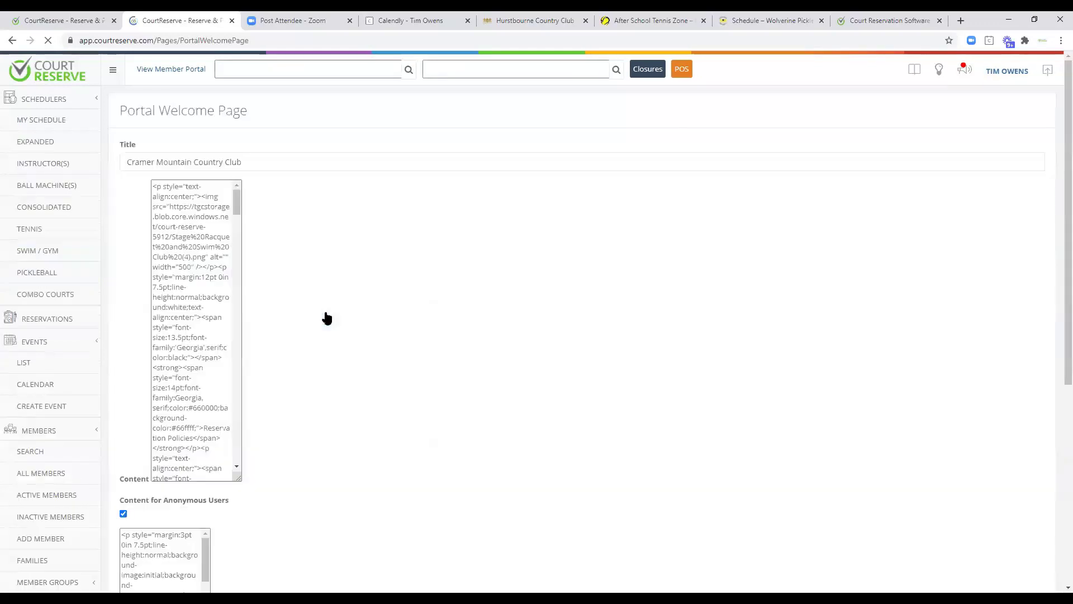
pyautogui.scroll(-2, 604, 327)
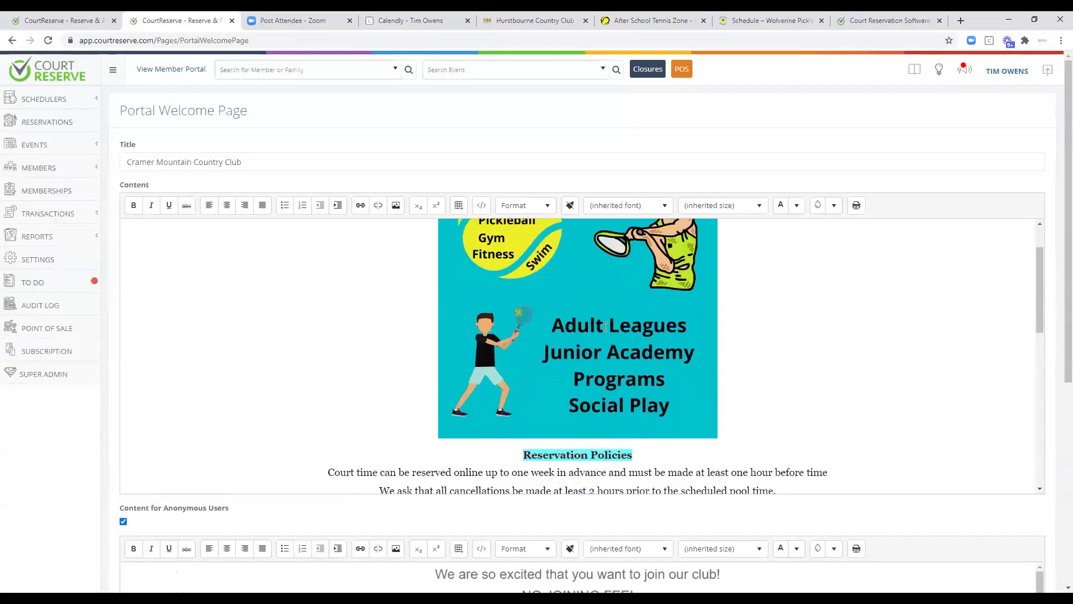
pyautogui.scroll(-5, 604, 327)
pyautogui.scroll(-1, 339, 478)
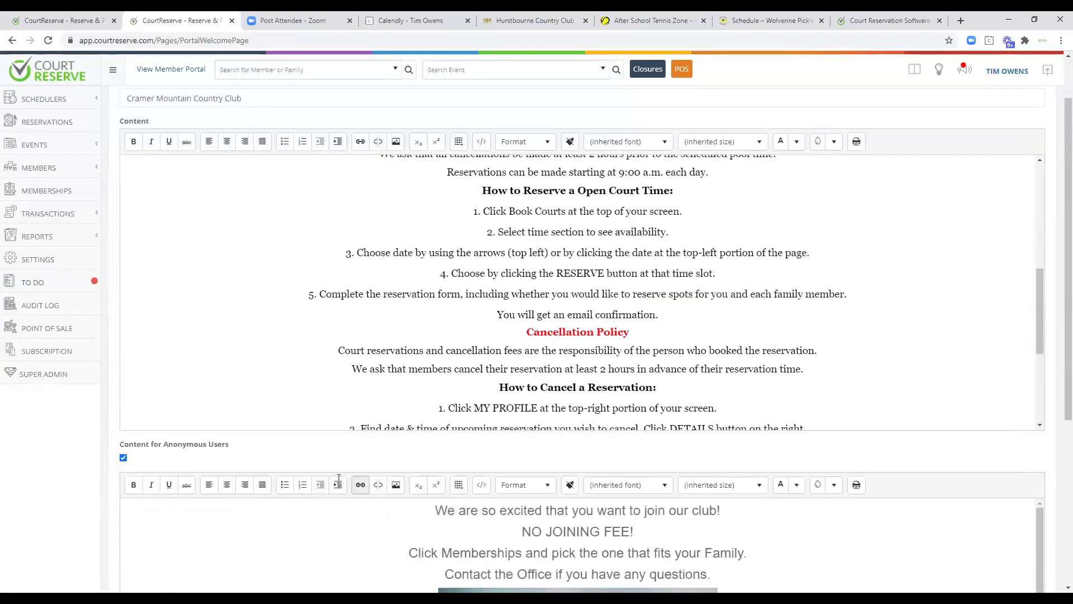
pyautogui.scroll(-3, 355, 419)
pyautogui.scroll(1, 356, 465)
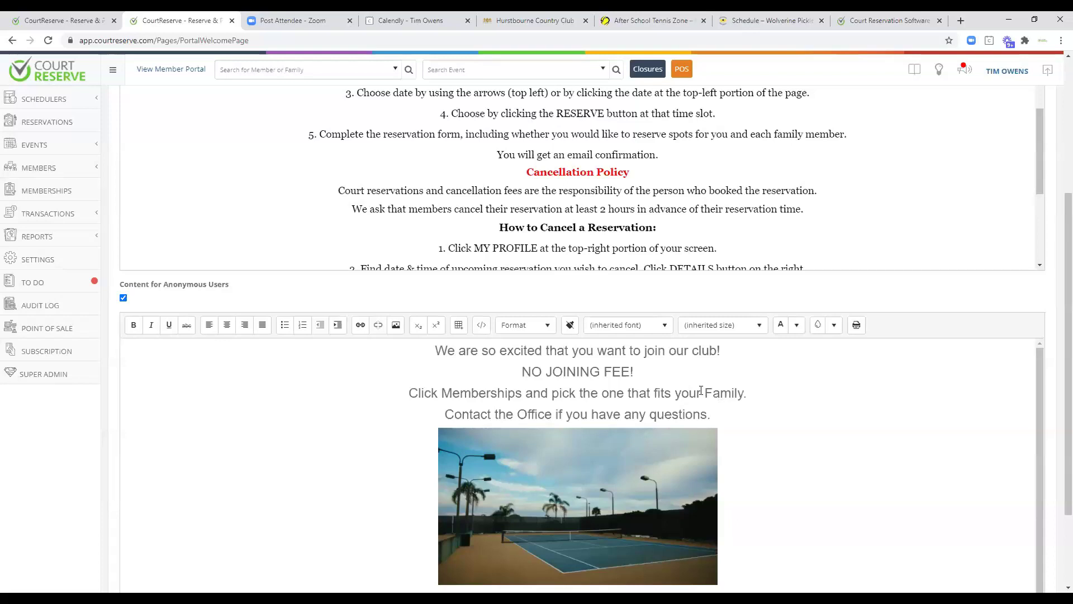
# Open the Front Lobby Lobby View widget's settings and embed code from Settings.
pyautogui.click(70, 271)
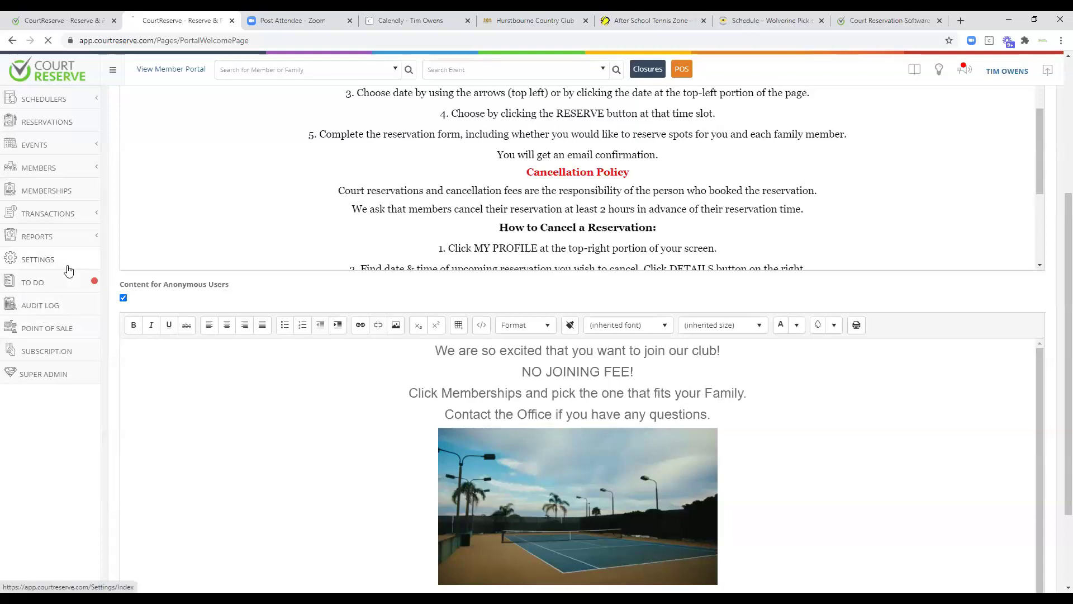
pyautogui.scroll(-9, 224, 347)
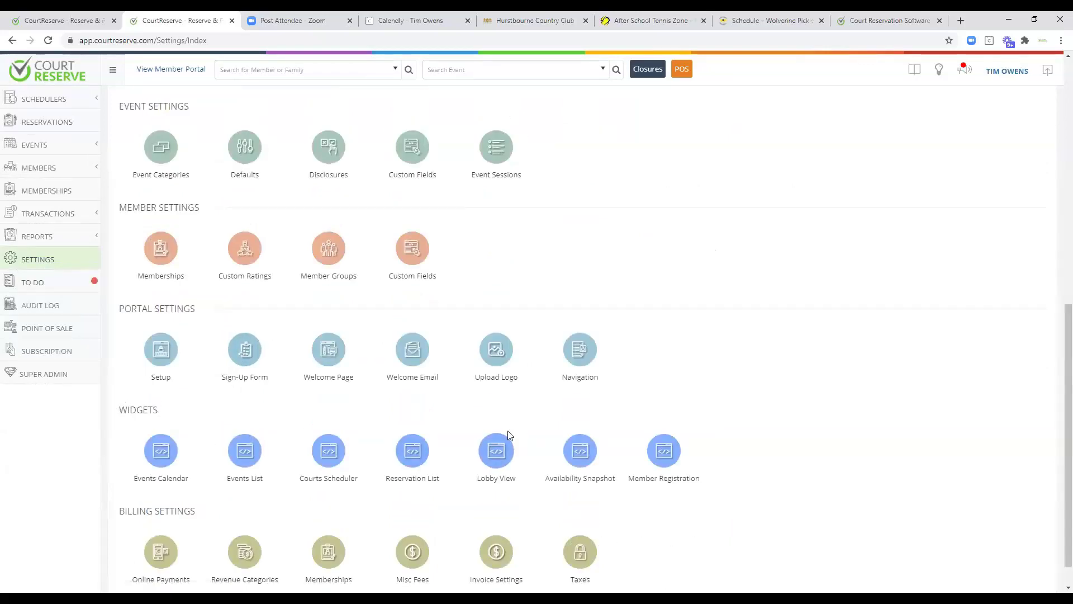
pyautogui.click(495, 450)
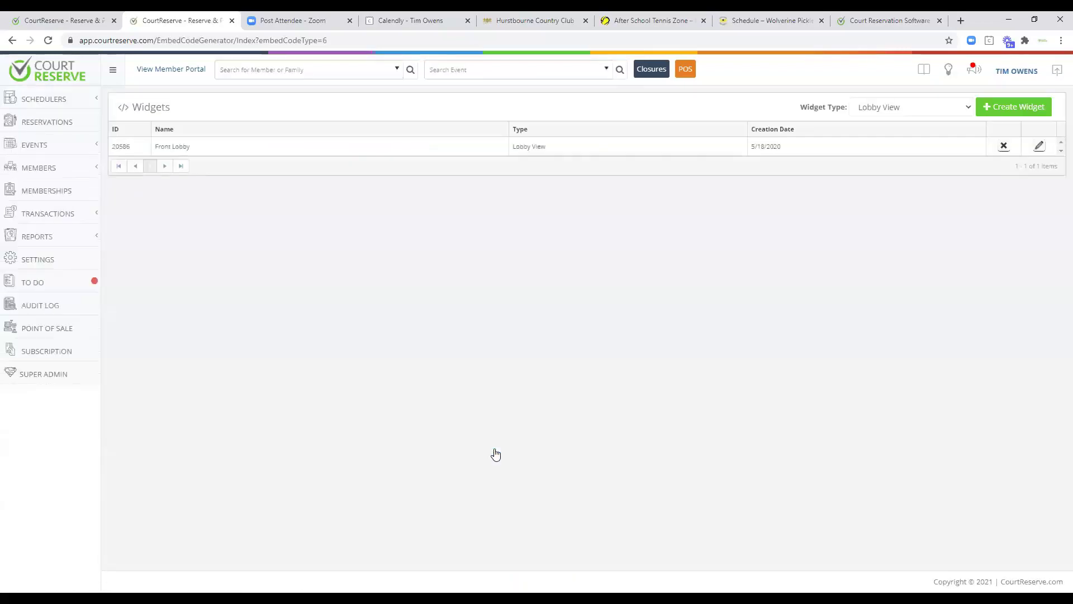
pyautogui.click(122, 149)
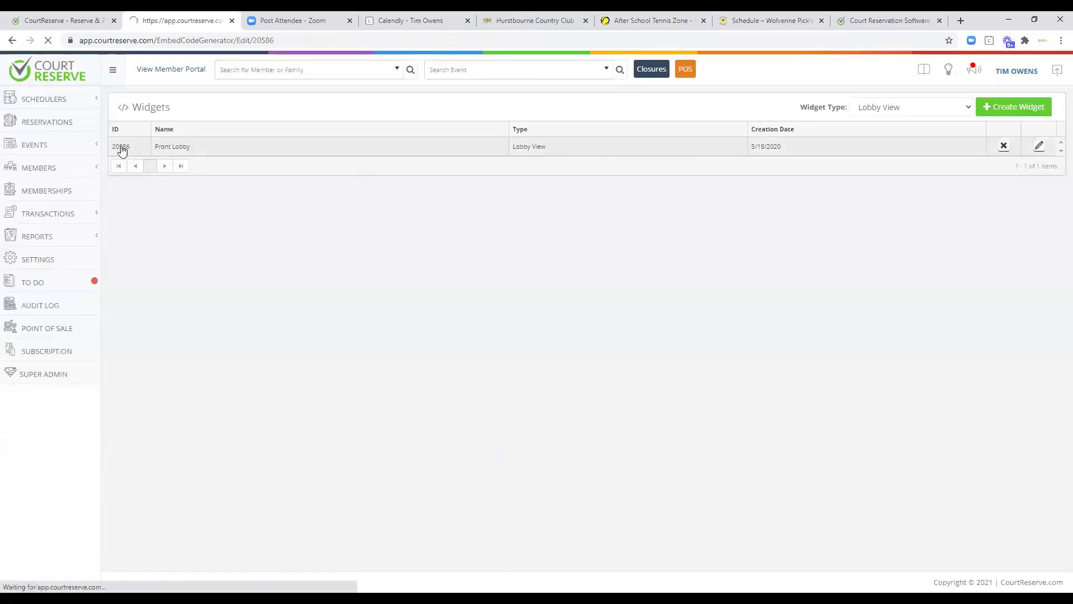
pyautogui.scroll(-7, 290, 354)
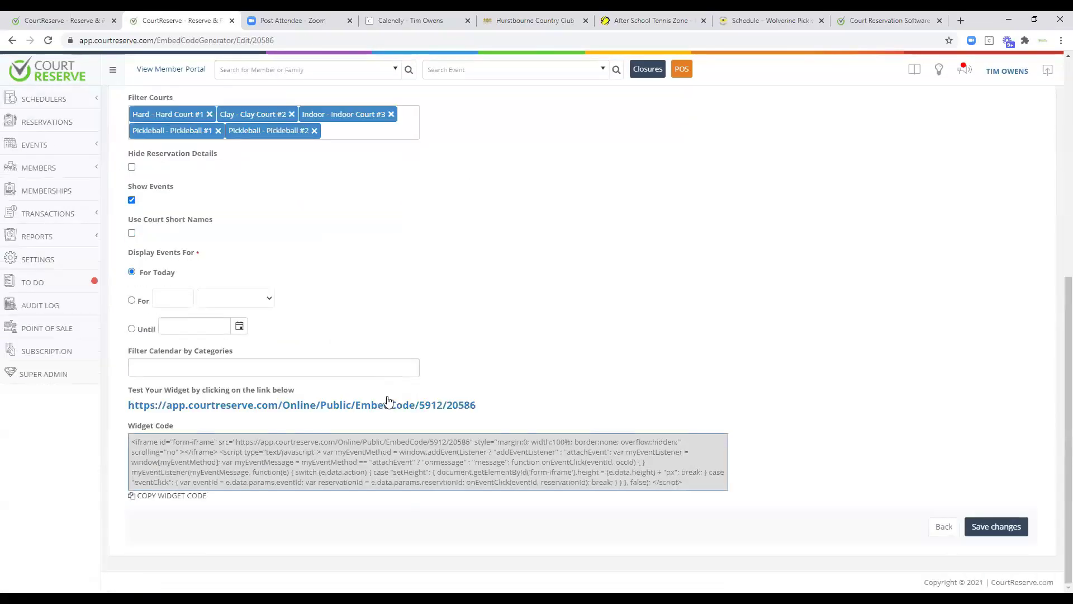
# Test the widget's live lobby schedule, then close the test page.
pyautogui.click(394, 406)
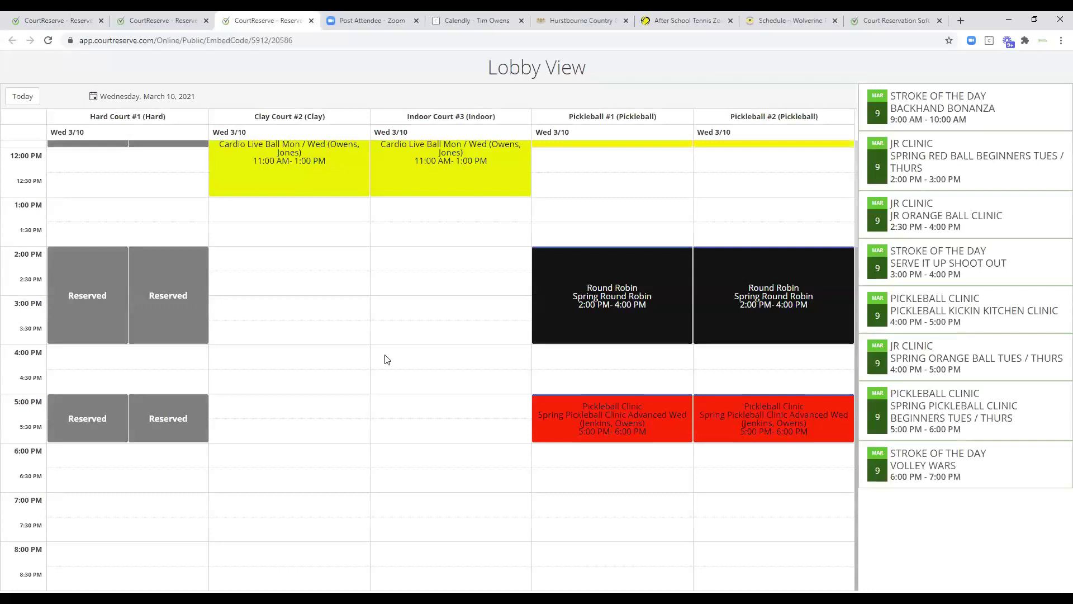
pyautogui.scroll(2, 385, 359)
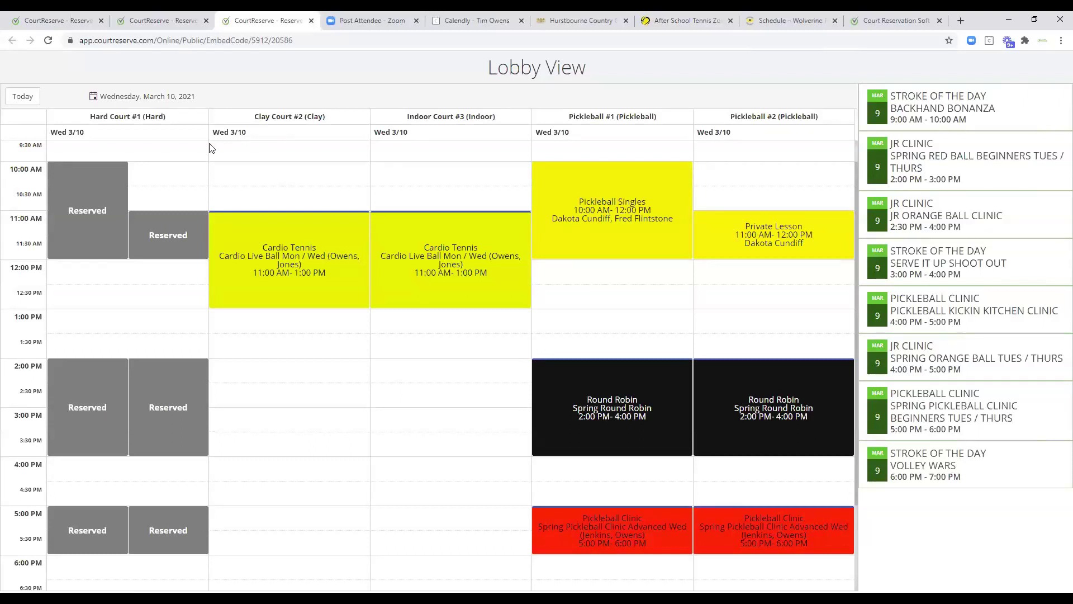
pyautogui.click(311, 21)
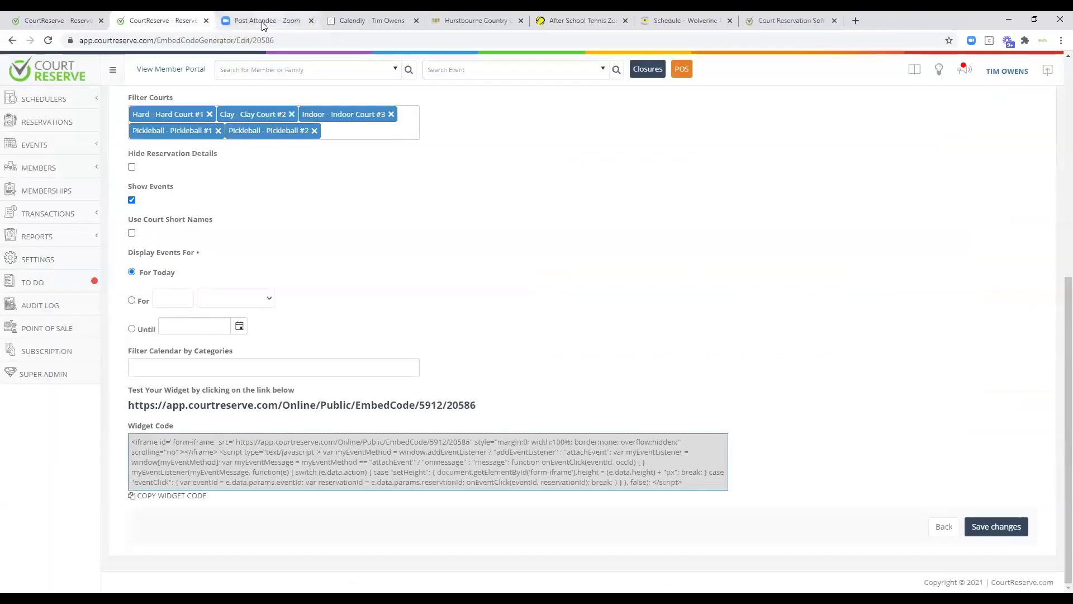
# Close the Calendly page, open the Hurstbourne CourtReserve member portal from the Tennis page, then close it.
pyautogui.click(359, 22)
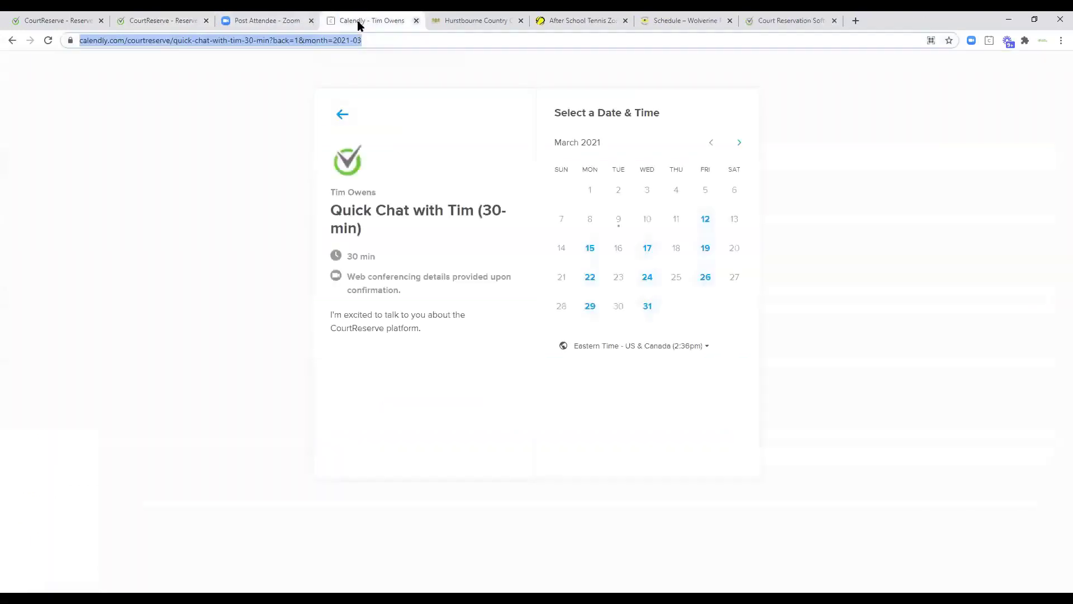
pyautogui.middleClick(387, 21)
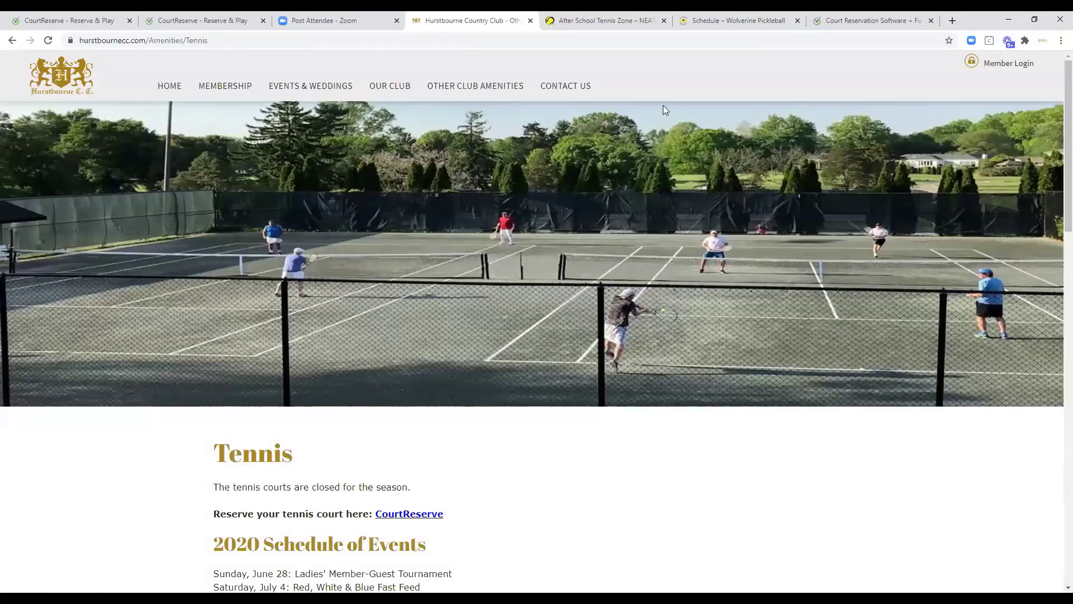
pyautogui.scroll(-4, 486, 417)
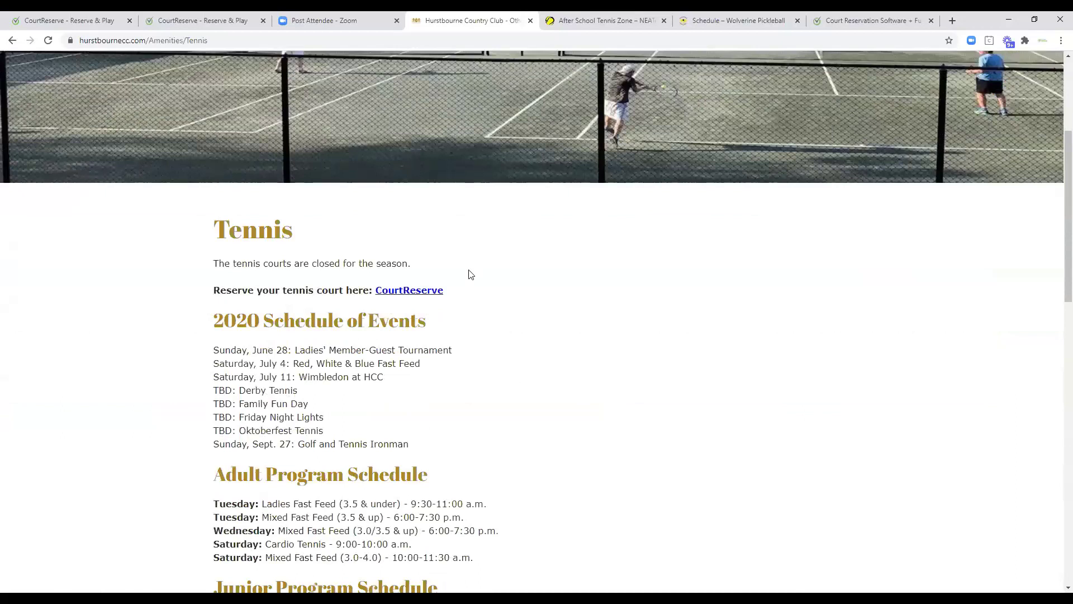
pyautogui.click(406, 290)
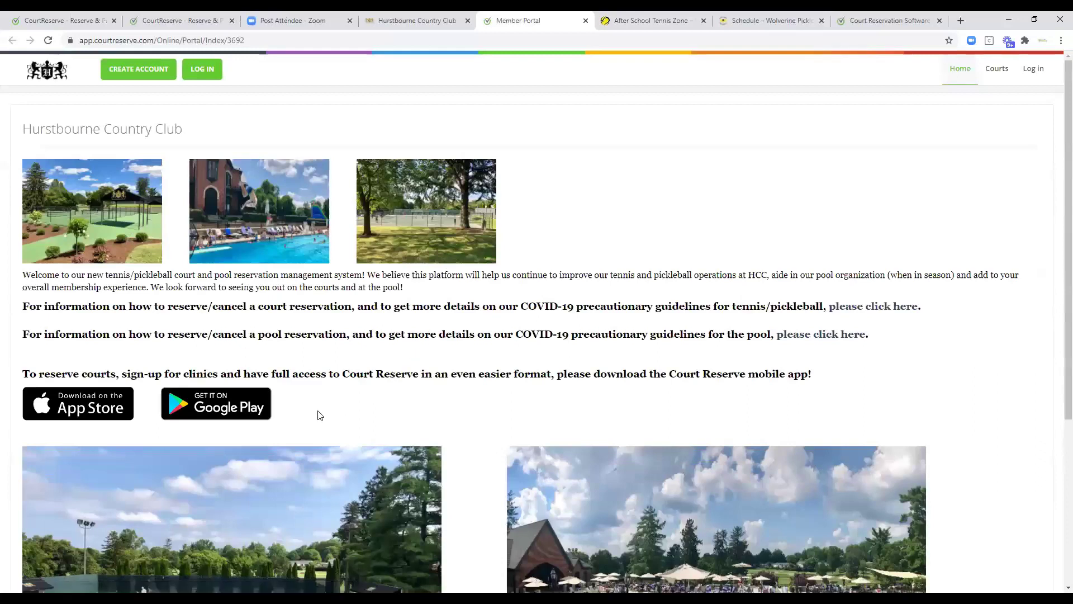
pyautogui.scroll(-4, 340, 411)
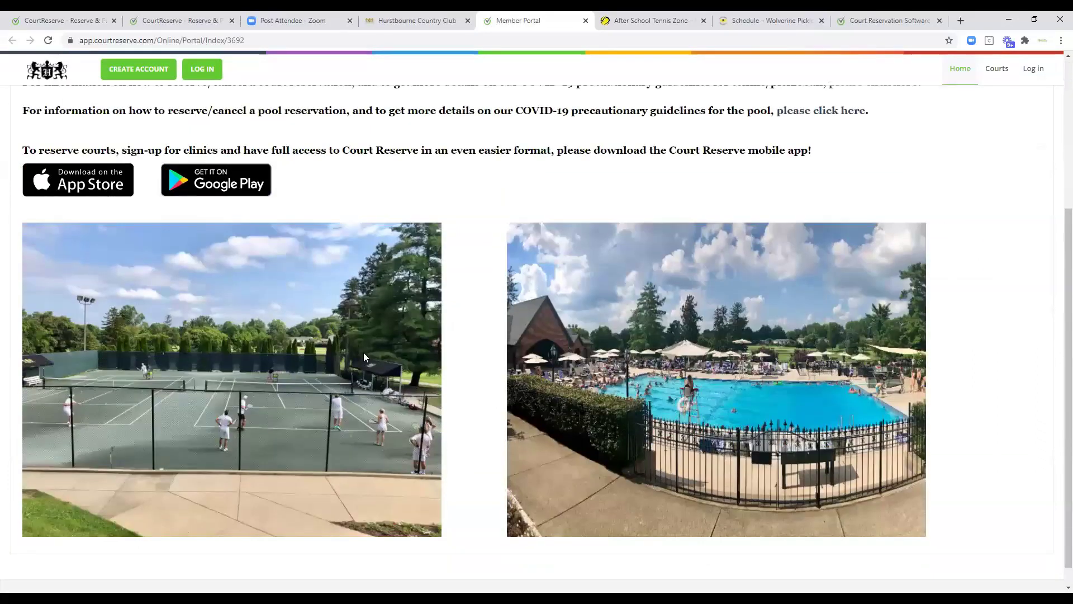
pyautogui.scroll(3, 363, 352)
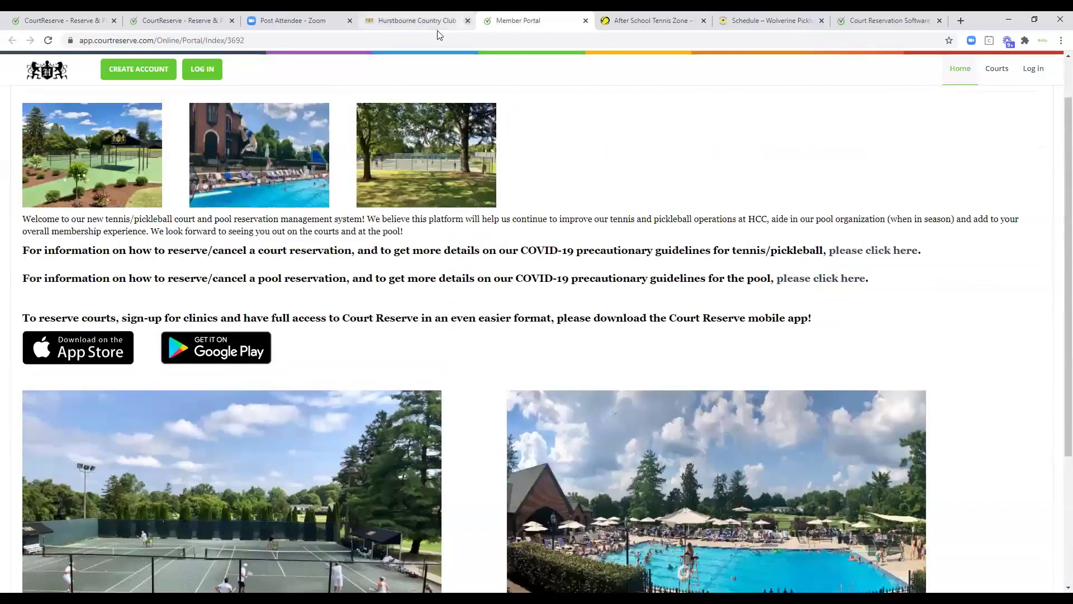
pyautogui.hotkey('ctrl', 'w')
pyautogui.hotkey('ctrl', 'w')
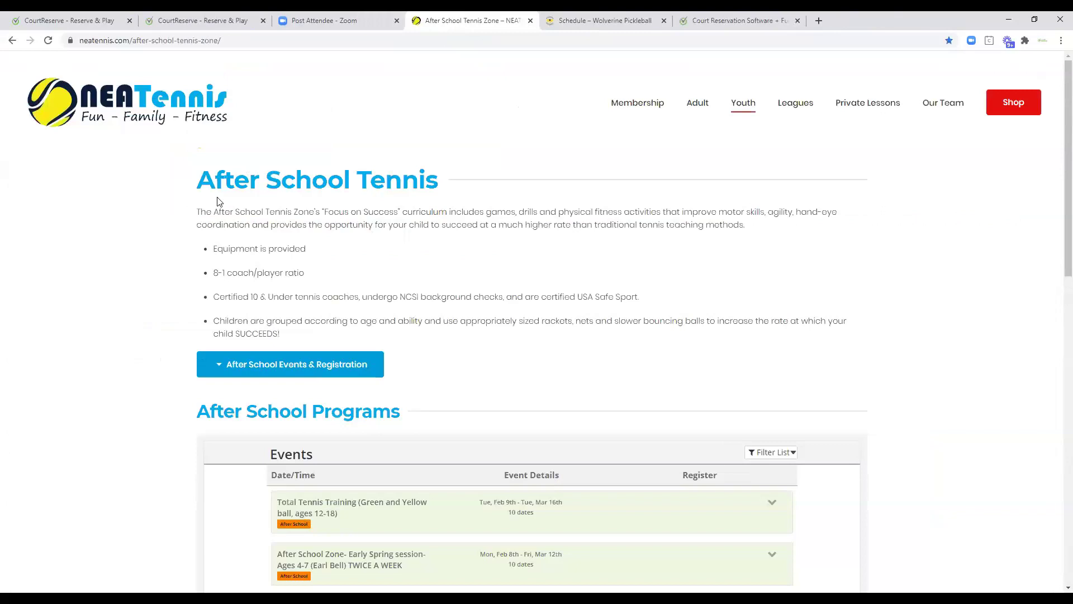
pyautogui.scroll(-2, 695, 288)
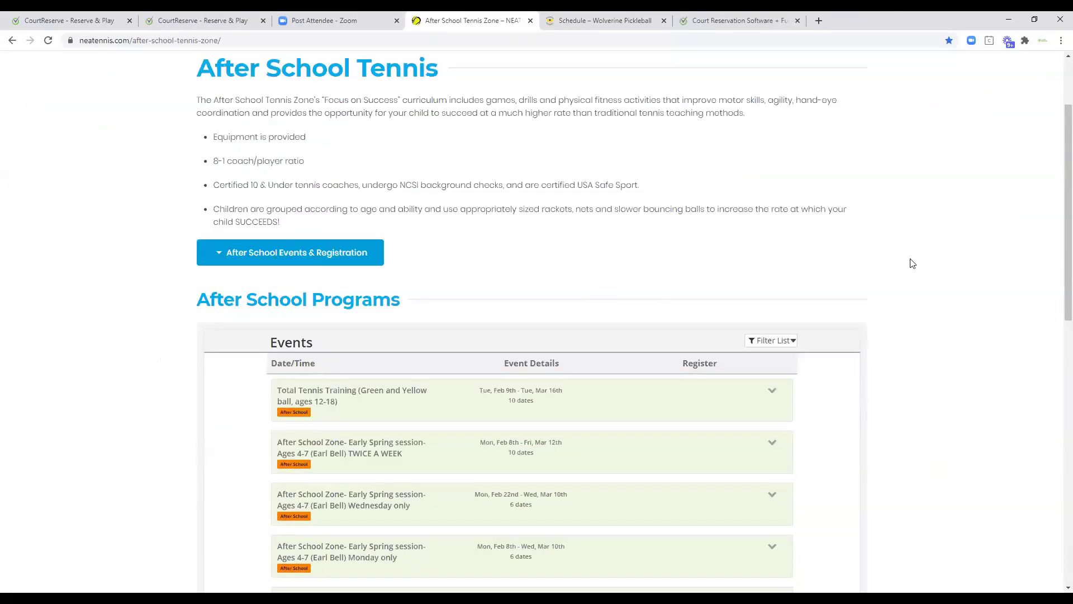
pyautogui.scroll(-2, 912, 263)
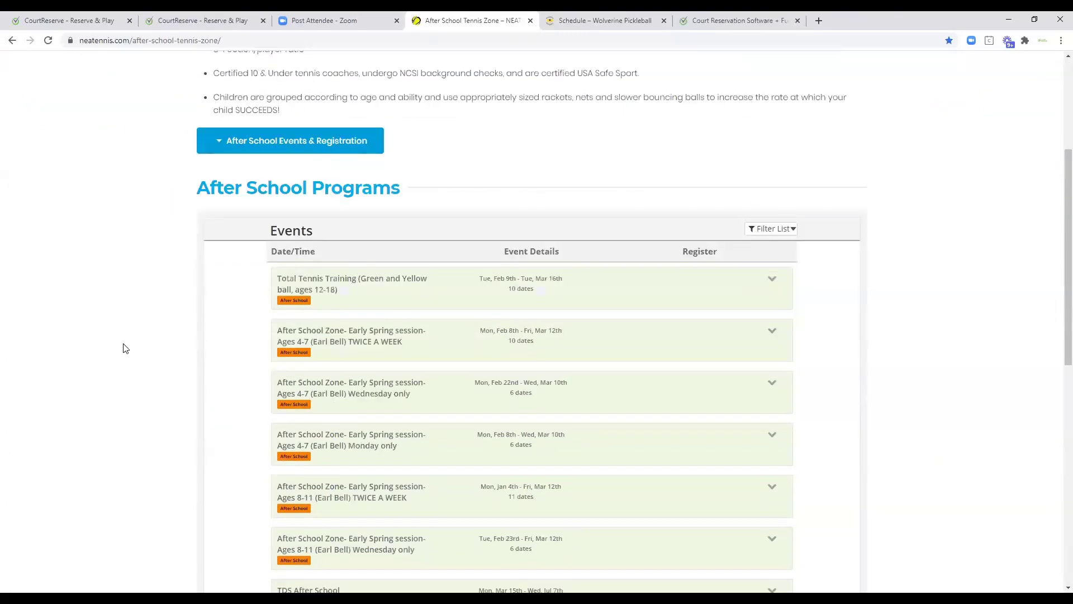
pyautogui.scroll(4, 101, 352)
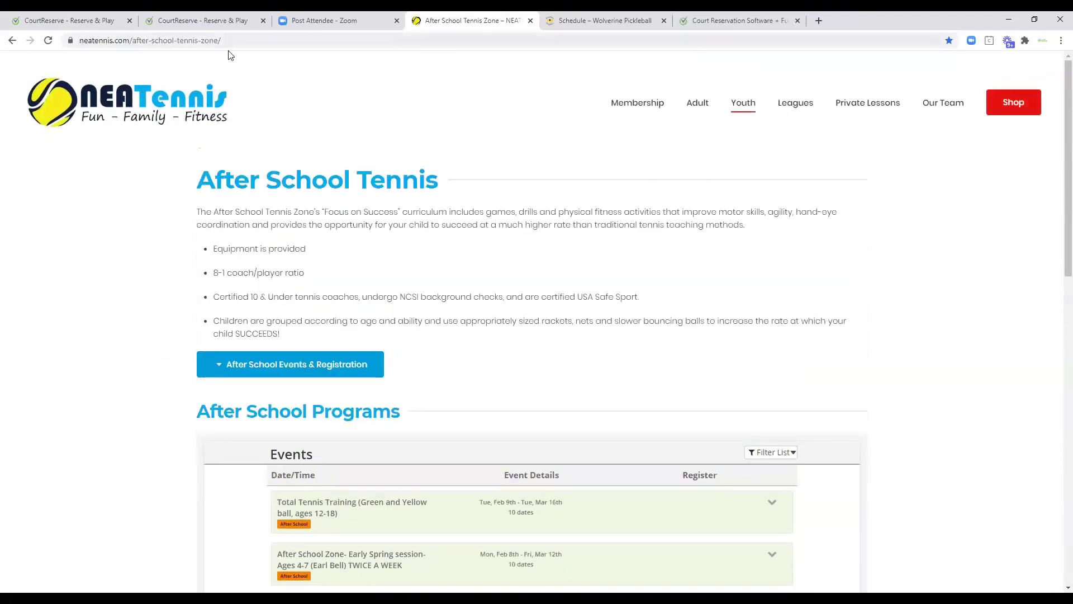
pyautogui.scroll(-8, 912, 371)
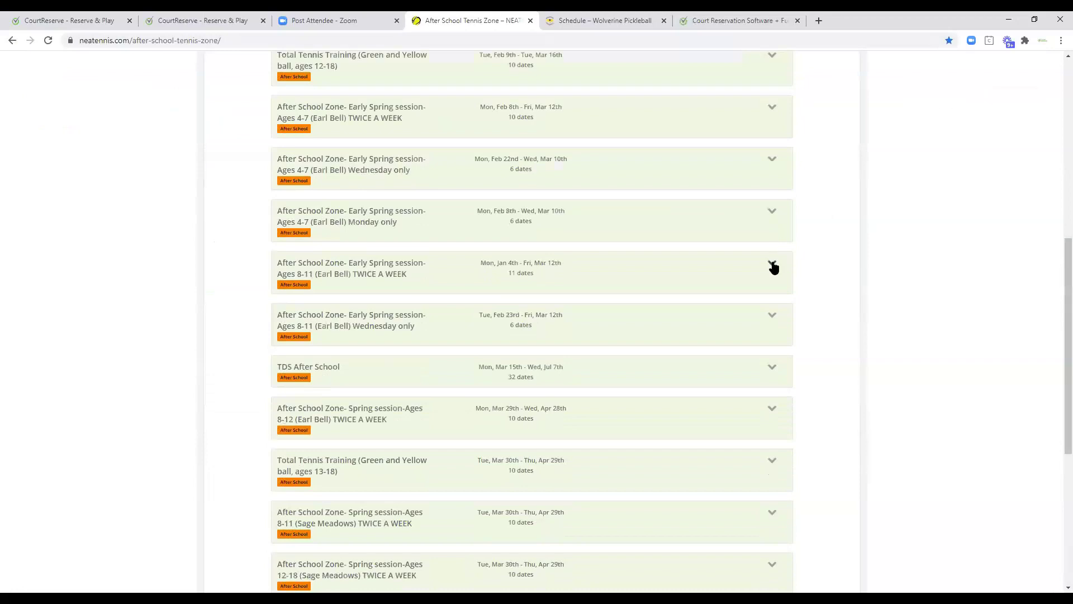
pyautogui.click(772, 265)
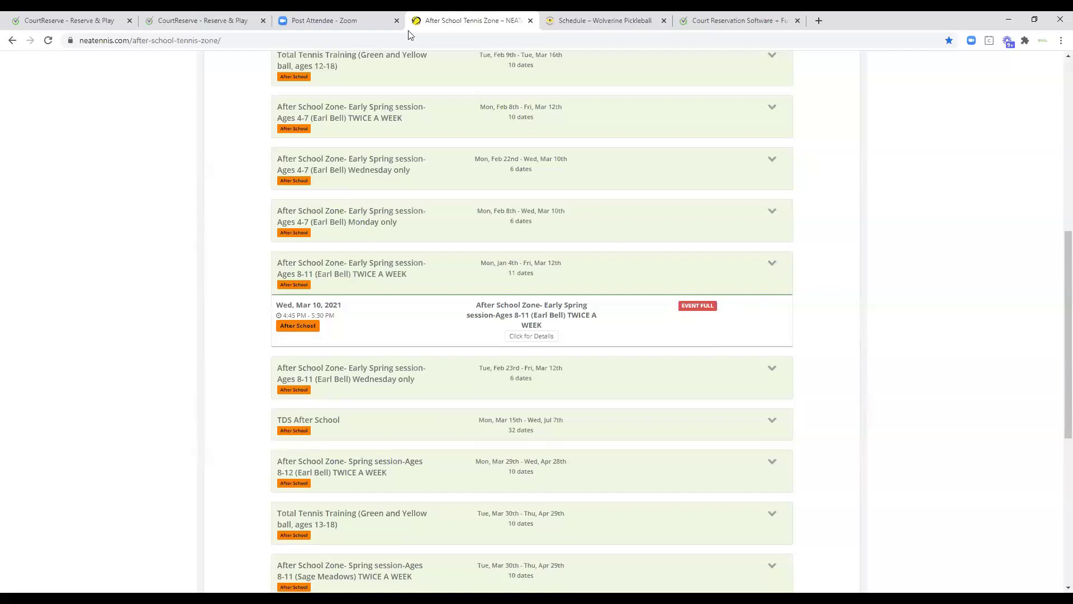
pyautogui.click(261, 21)
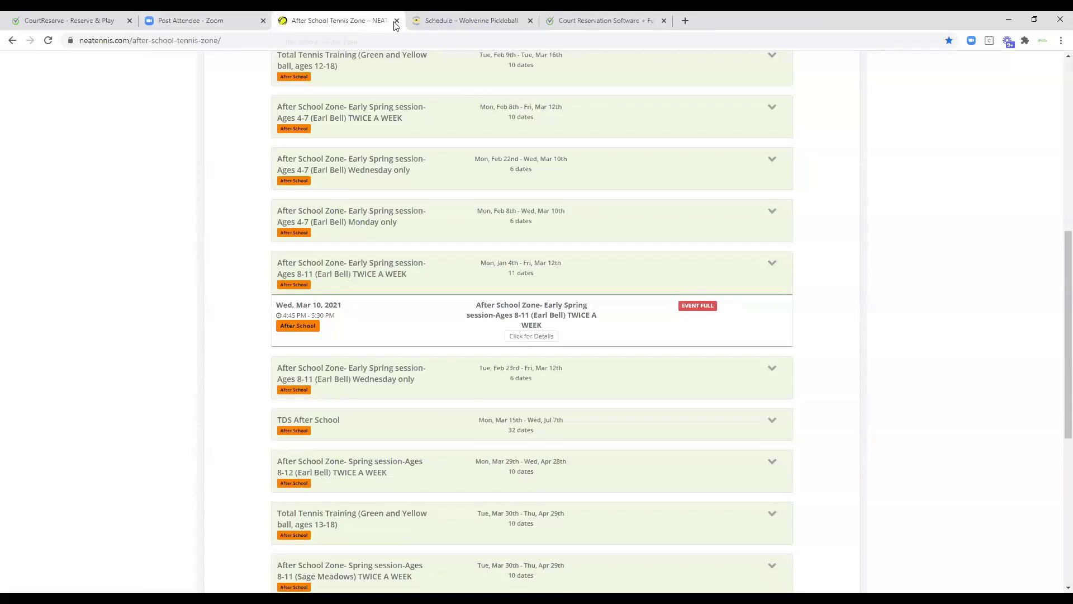
# Close the After School Tennis Zone tab, then the Wolverine Pickleball schedule tab after reviewing its calendar.
pyautogui.click(396, 21)
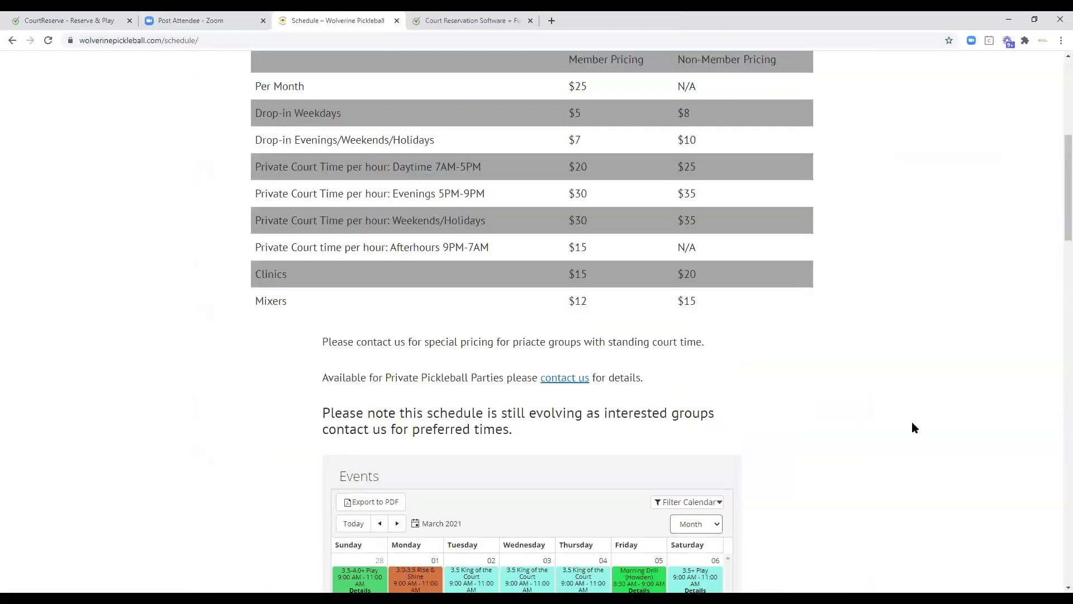
pyautogui.scroll(7, 913, 427)
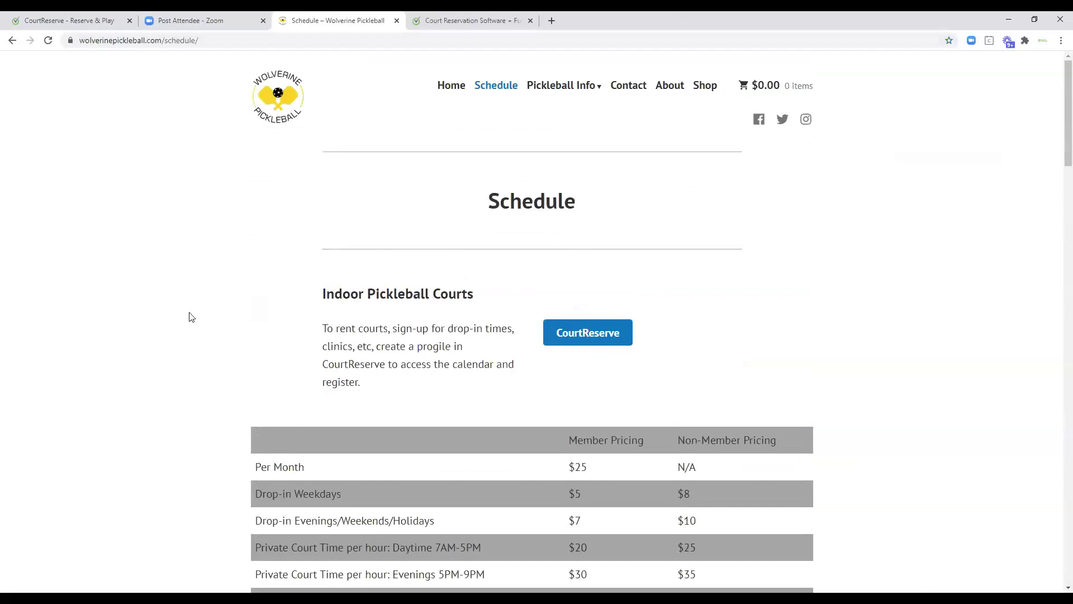
pyautogui.scroll(-12, 892, 405)
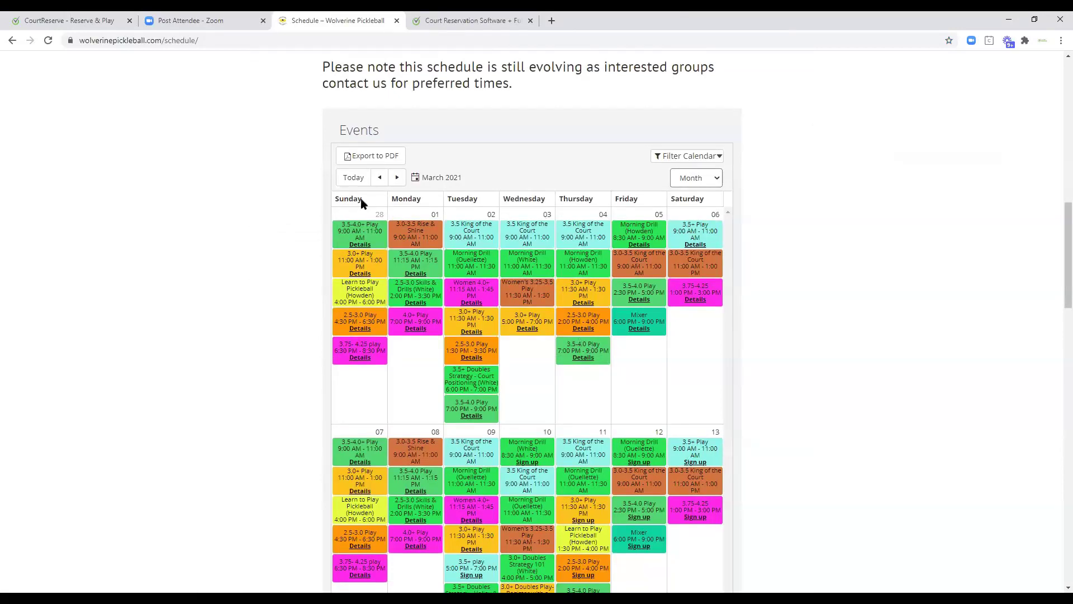
pyautogui.click(397, 21)
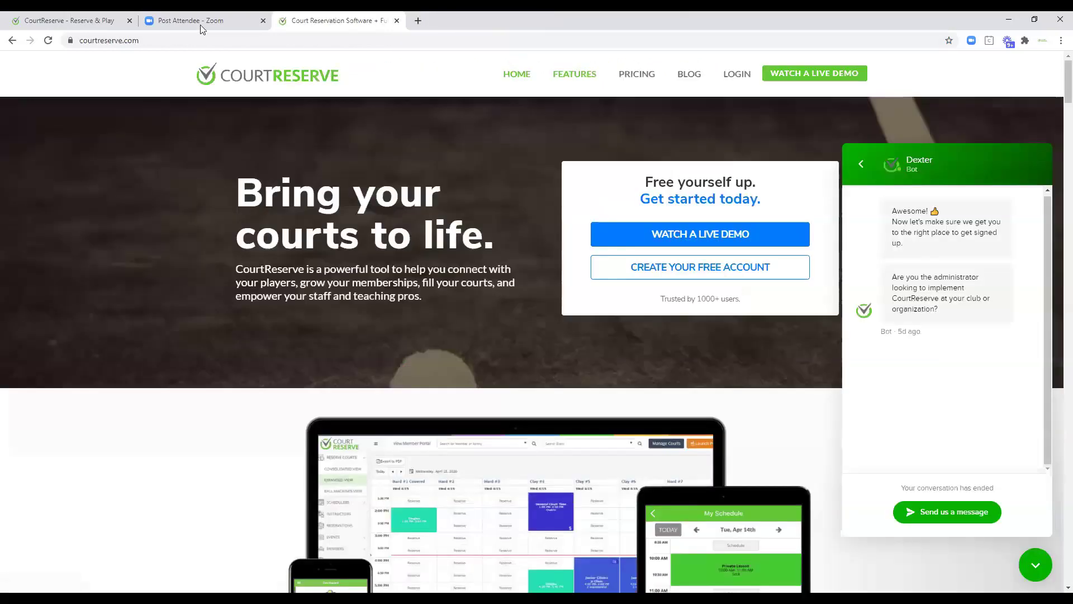
# From the admin Events list, browse the Idea Board's feature ideas and close it.
pyautogui.click(102, 21)
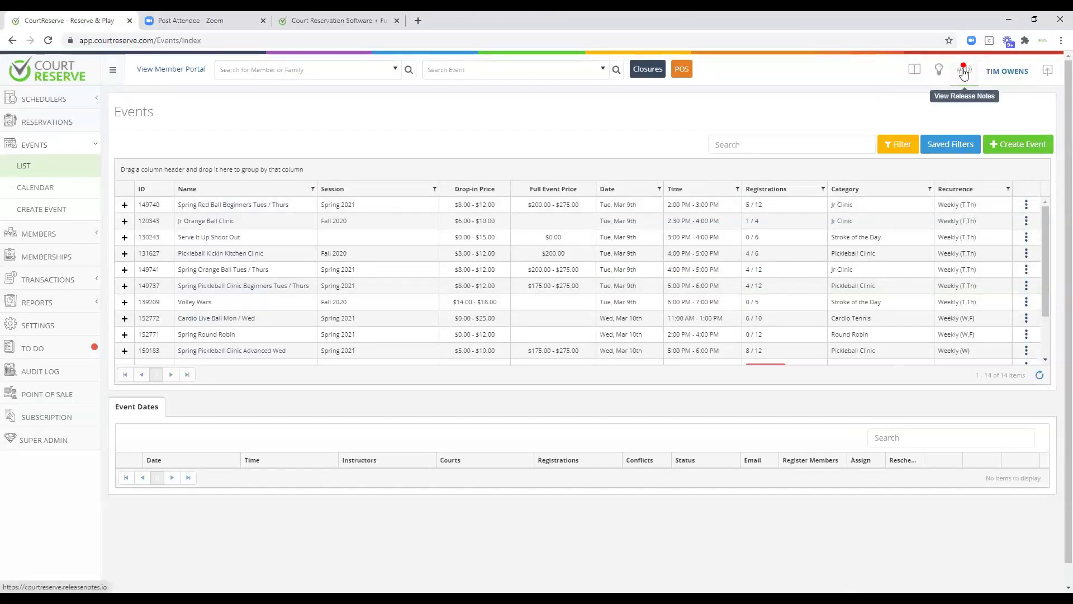
pyautogui.click(943, 72)
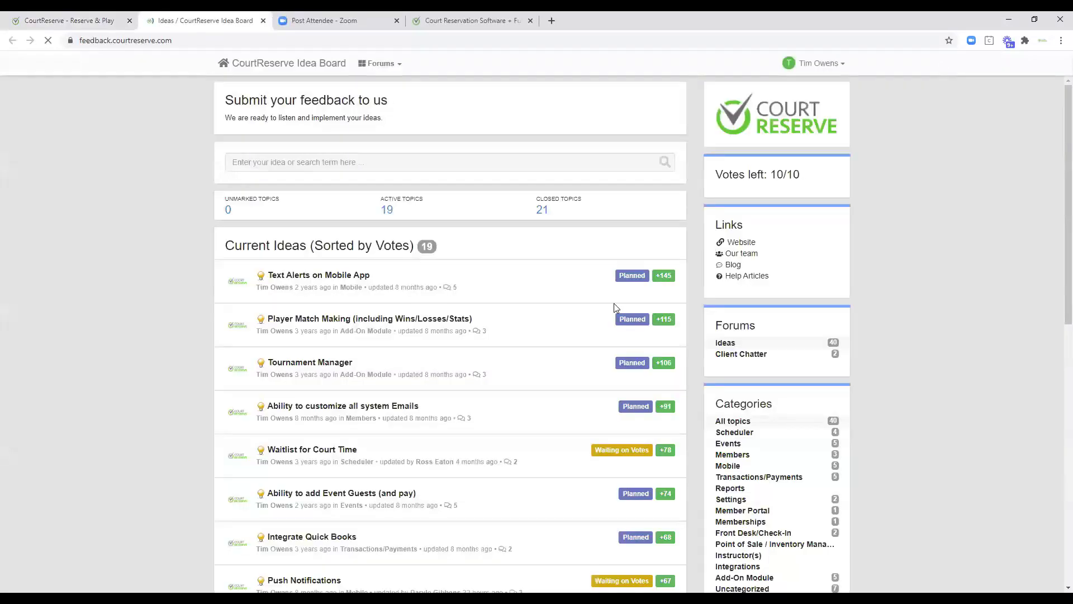
pyautogui.scroll(-2, 584, 339)
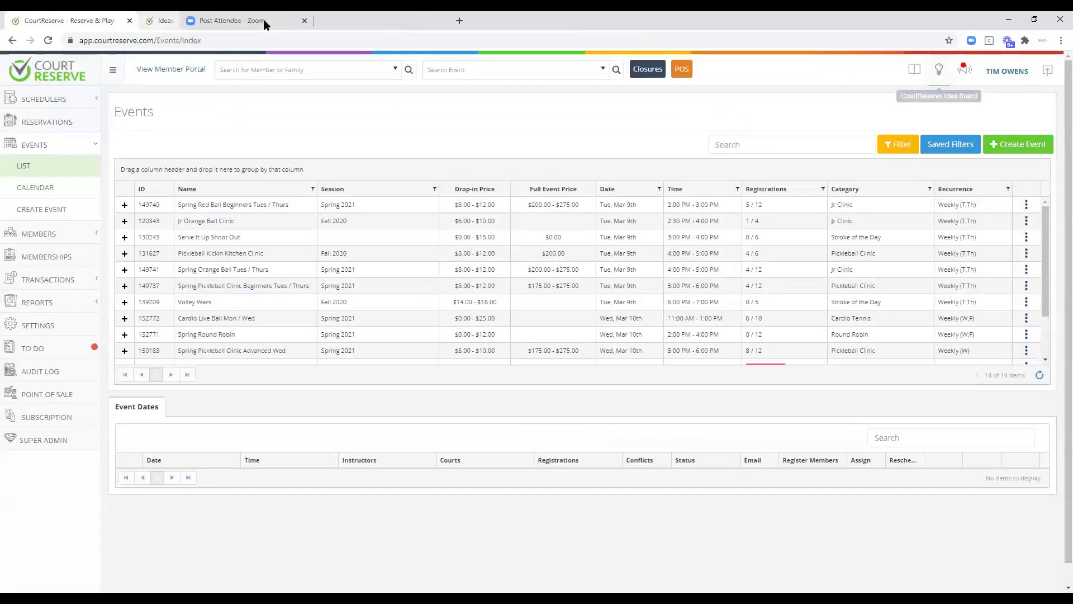
pyautogui.click(263, 20)
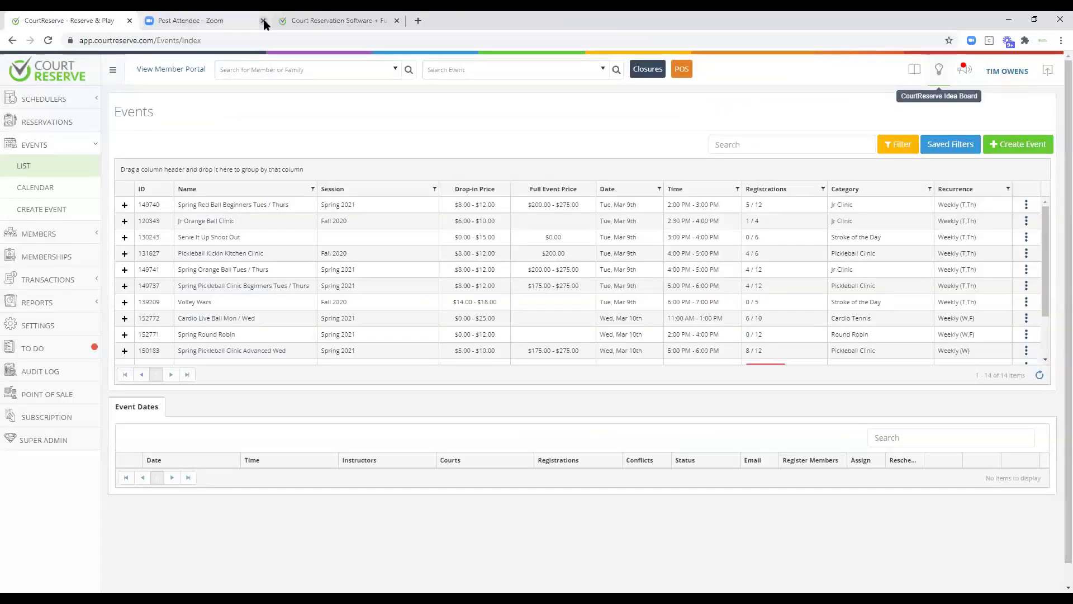
# Read through the latest release notes, including the Self Check-In Kiosk announcement, then close them.
pyautogui.click(962, 73)
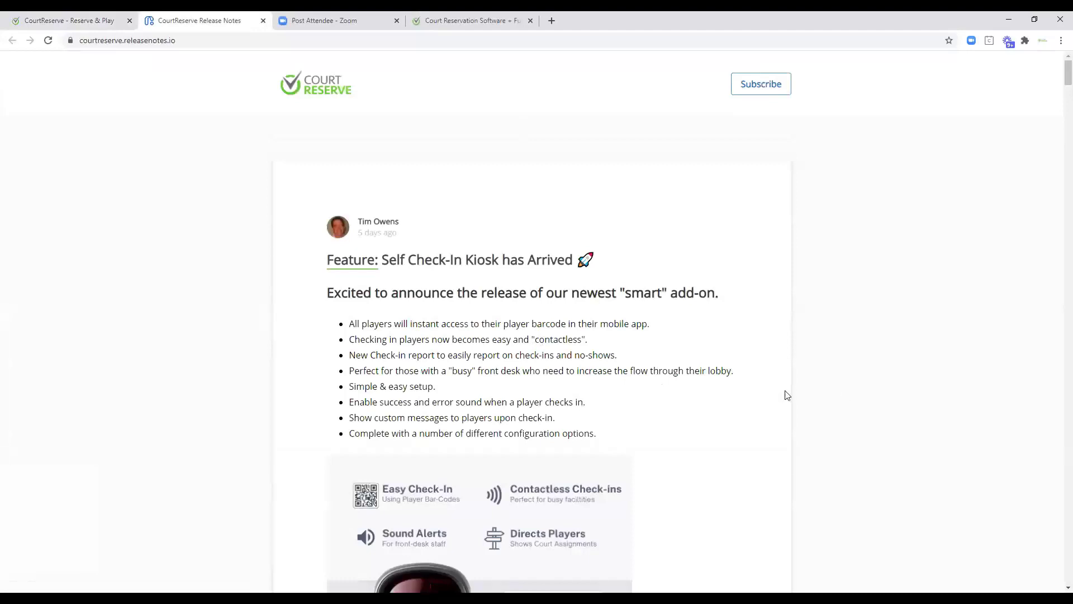
pyautogui.scroll(-1, 688, 339)
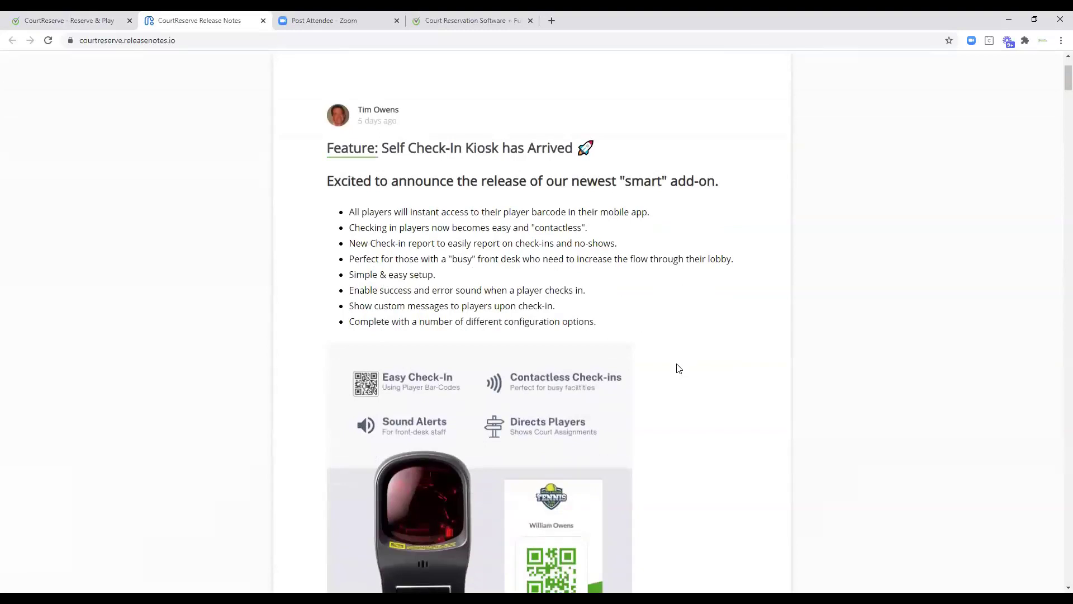
pyautogui.scroll(-9, 675, 367)
pyautogui.scroll(-10, 662, 383)
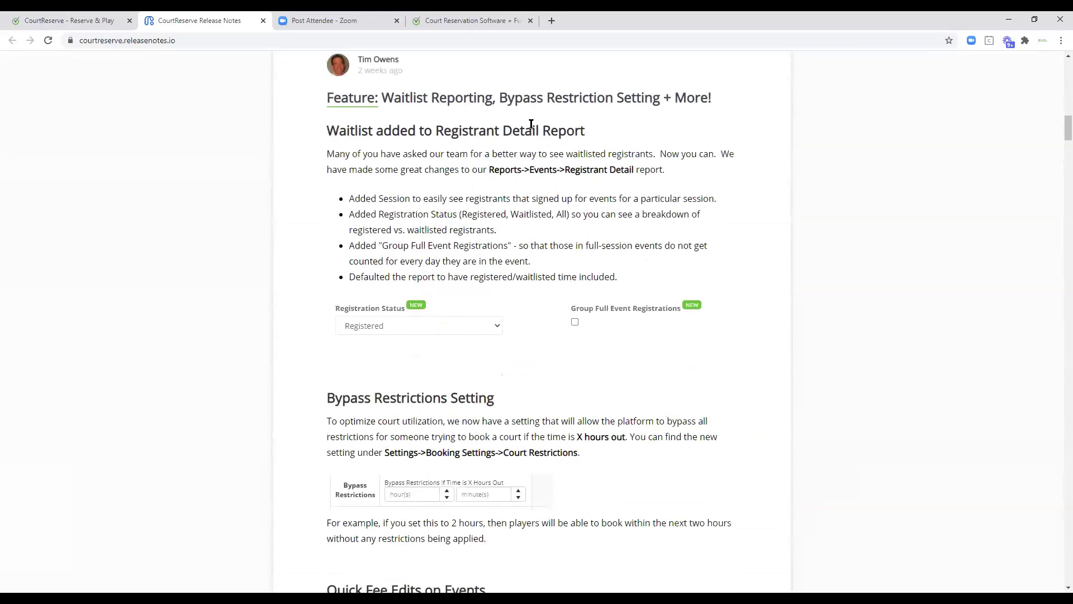
pyautogui.click(263, 21)
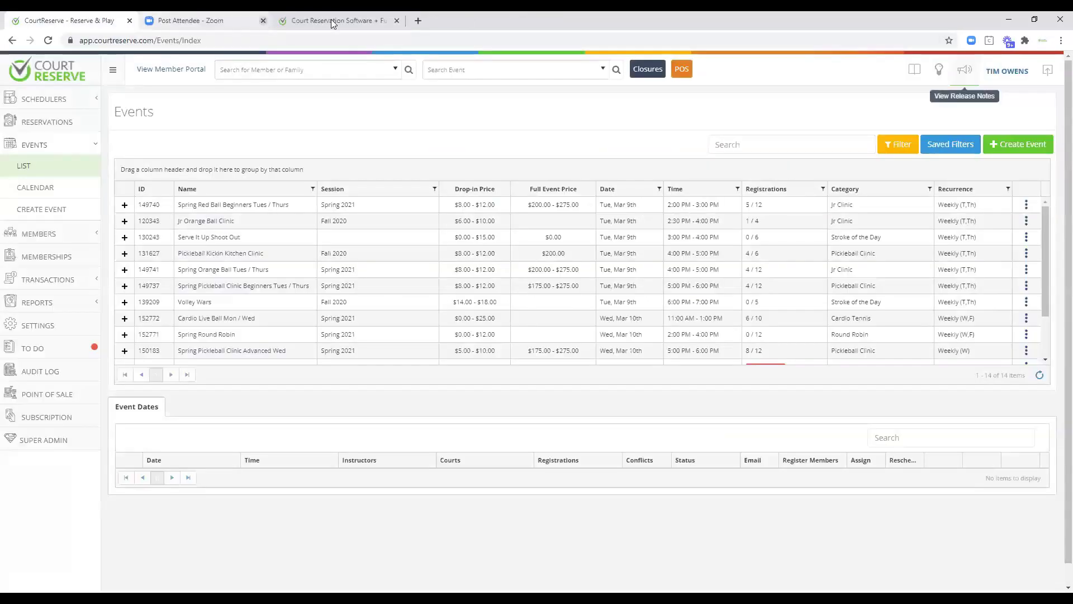
# Search the Help Center for 'welcome' articles, then move to the Court Reservation Software homepage.
pyautogui.click(913, 72)
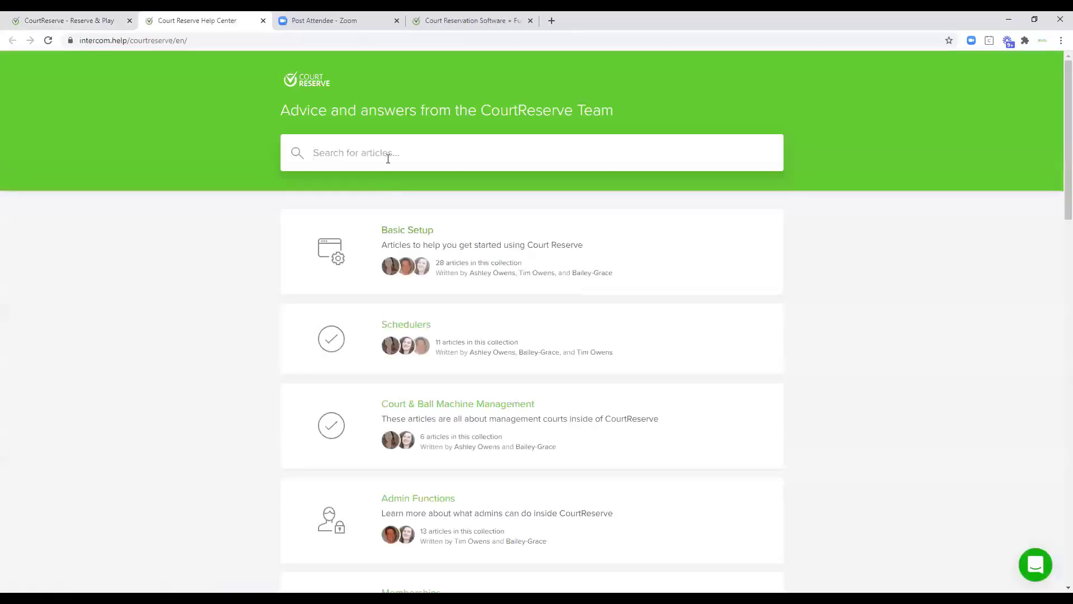
pyautogui.write('welcome')
pyautogui.press('Return')
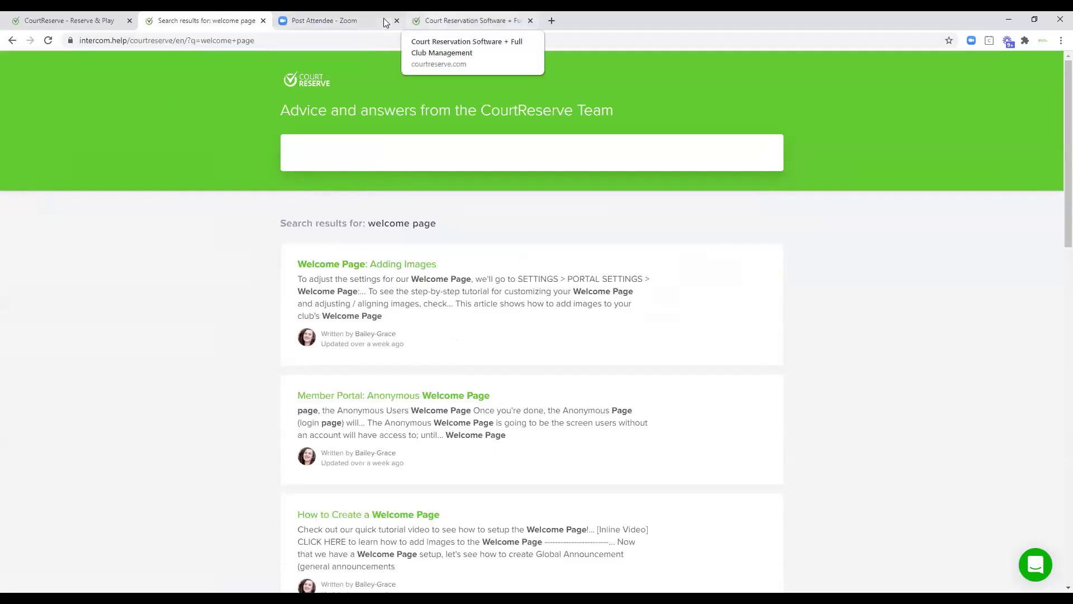
pyautogui.click(436, 20)
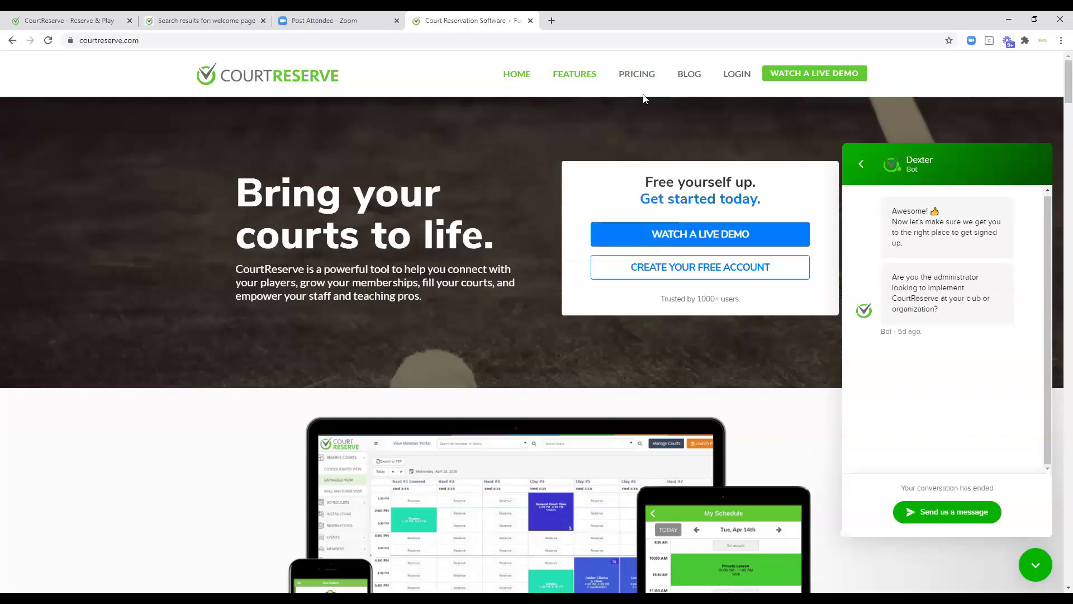
# Show the pricing page's $25/month base plan, pay-as-you-grow options and add-ons, with the Dexter chat dismissed.
pyautogui.click(627, 77)
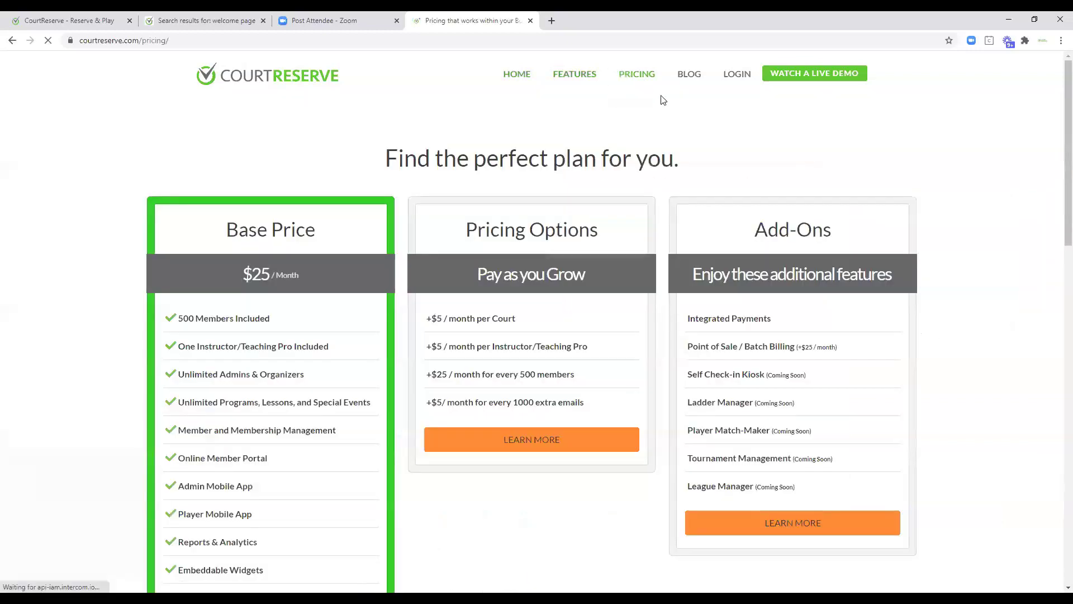
pyautogui.moveTo(618, 103)
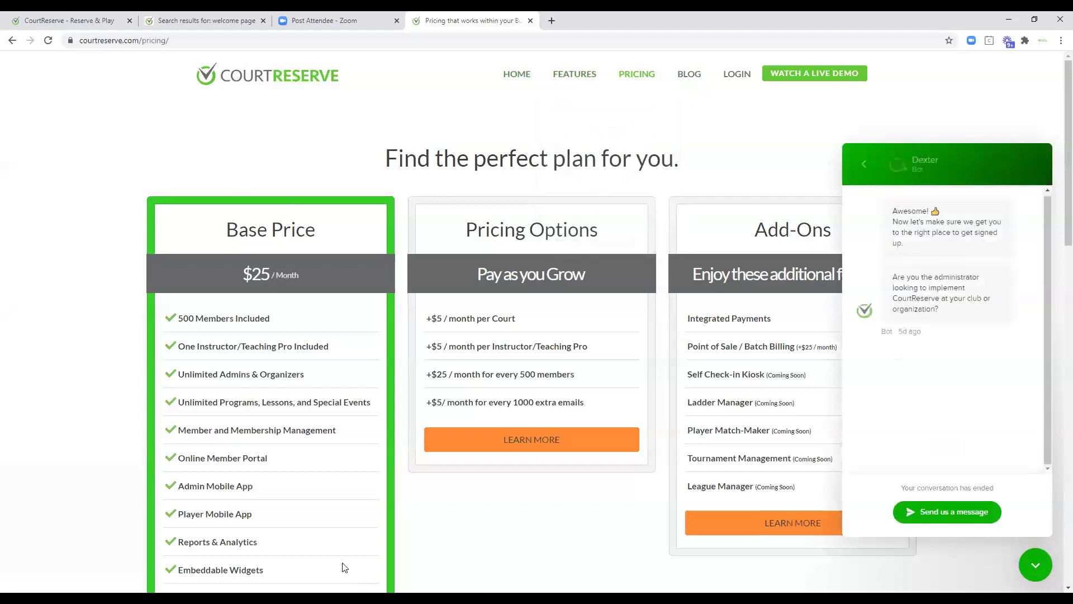
pyautogui.click(1035, 566)
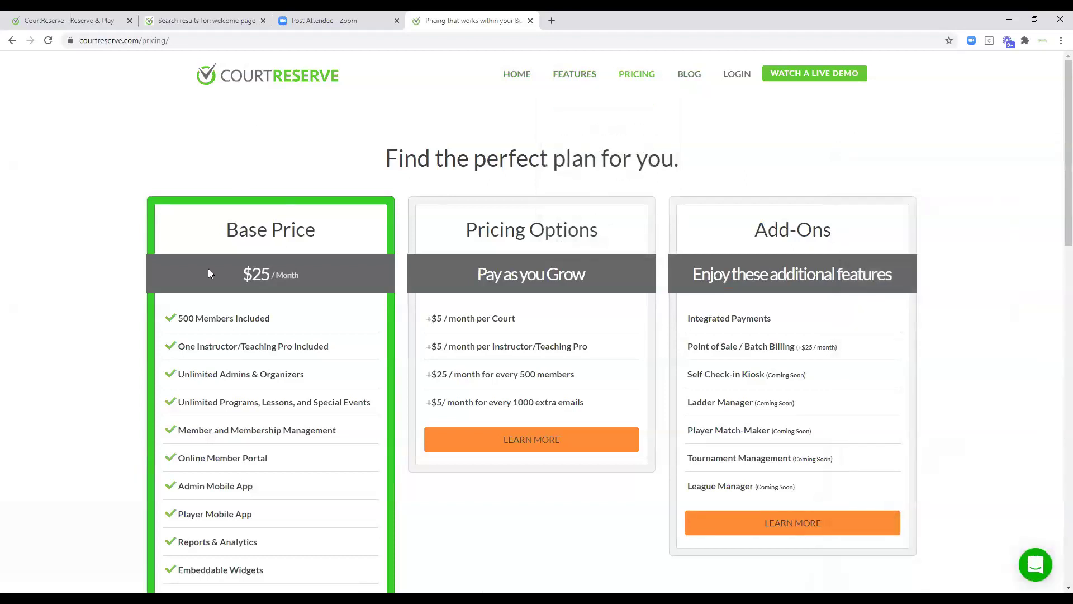
pyautogui.scroll(-2, 215, 283)
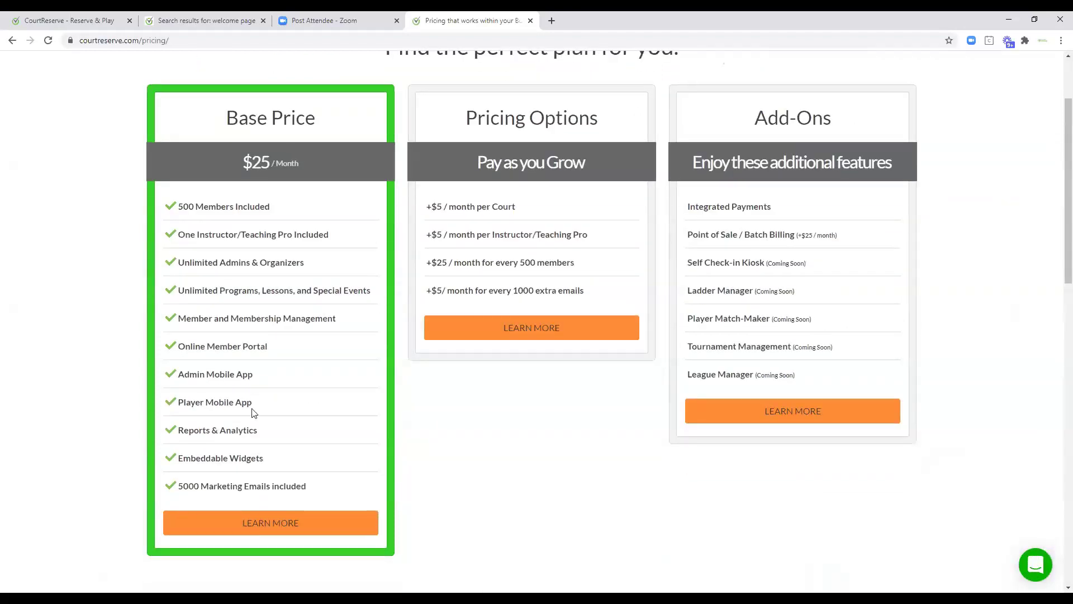